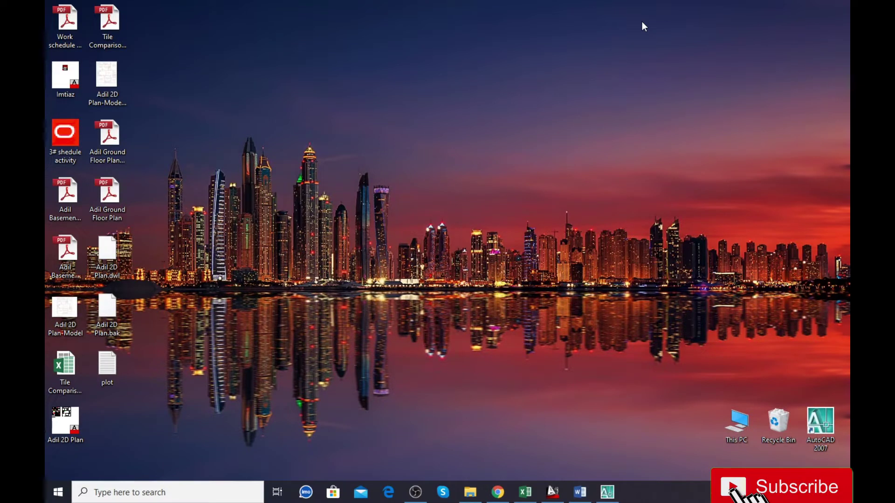
Refresh the Windows desktop three times from its right-click menu.
right_click(407, 75)
click(457, 110)
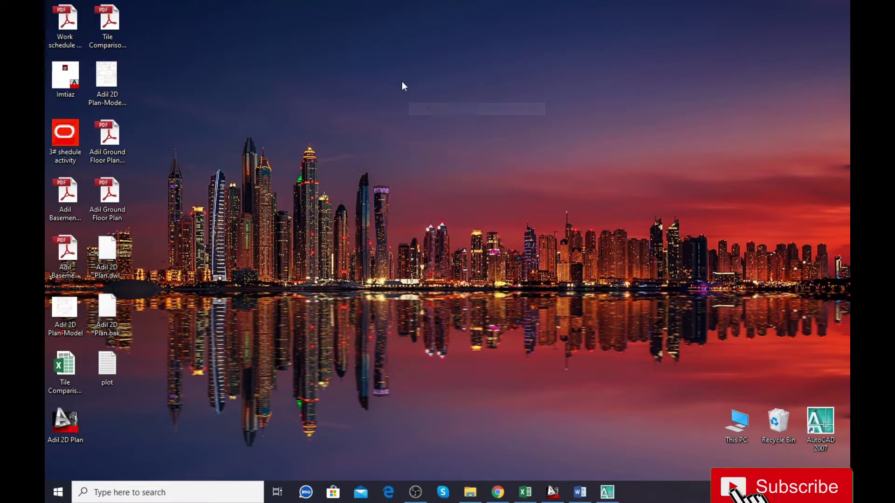
right_click(402, 81)
click(450, 116)
right_click(402, 81)
click(468, 114)
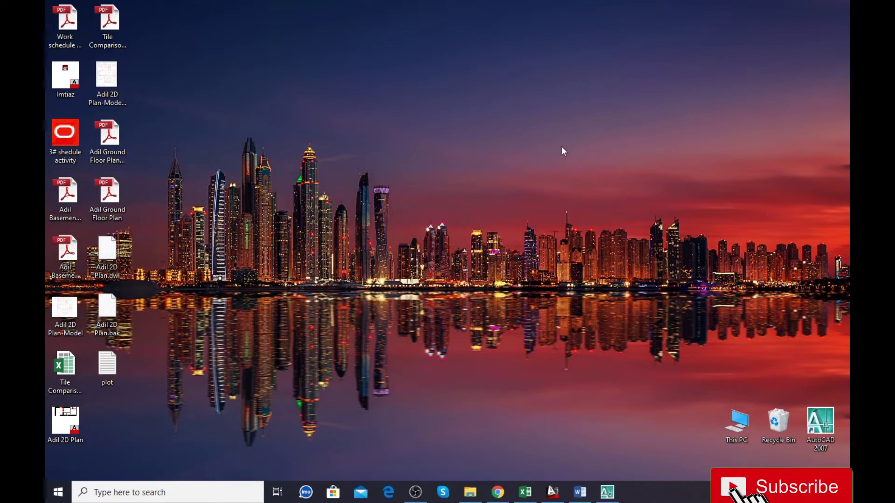
Refresh once more, review the Word lesson outline, then bring up Adil 2D Plan.dwg in AutoCAD.
right_click(534, 130)
click(561, 163)
click(580, 493)
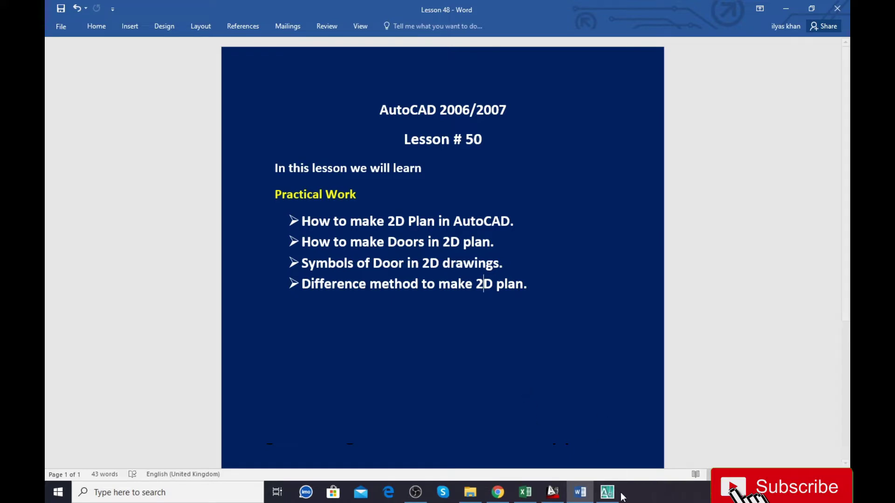
click(607, 492)
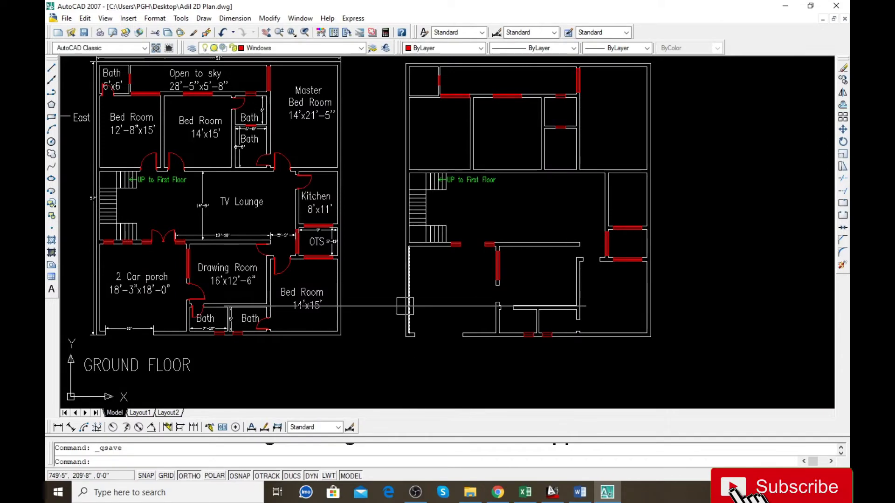
Add a new layer renamed from Layer1 to Doors and apply it as current.
click(192, 48)
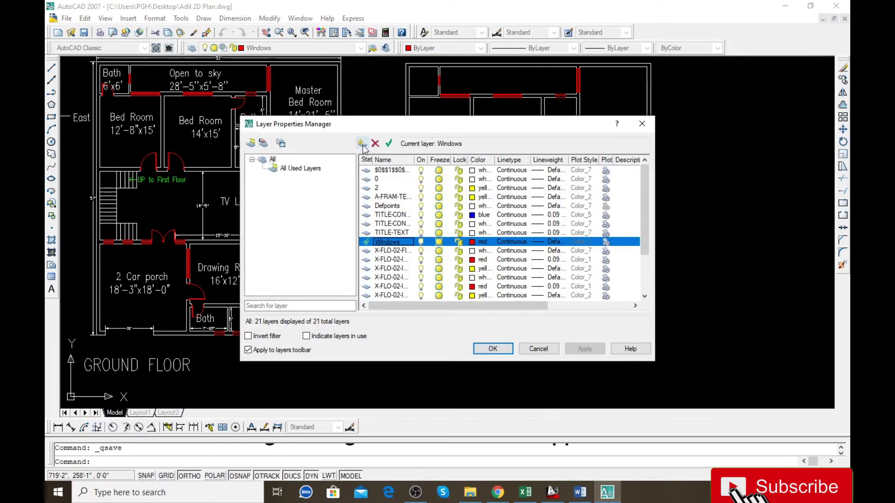
click(363, 144)
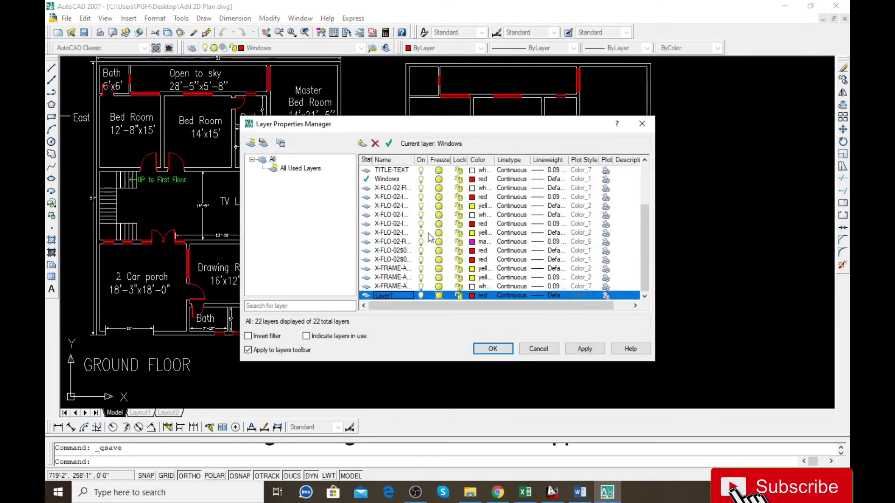
click(396, 296)
text(Doors)
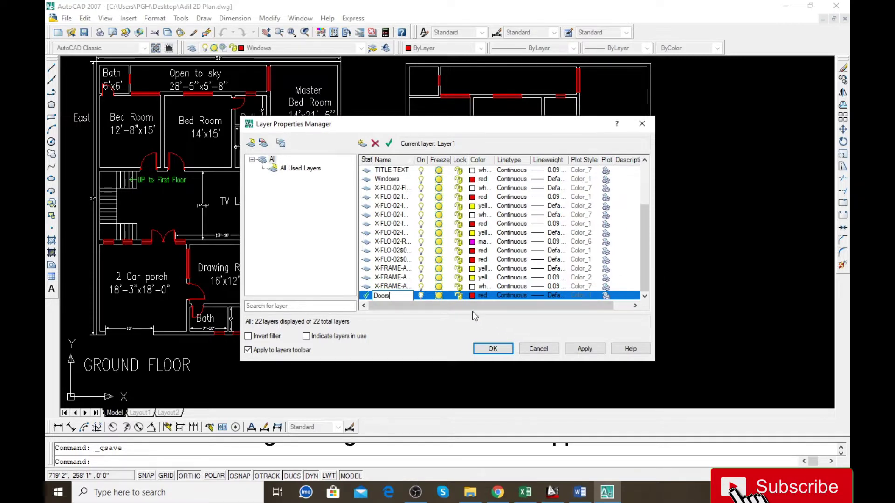
click(579, 352)
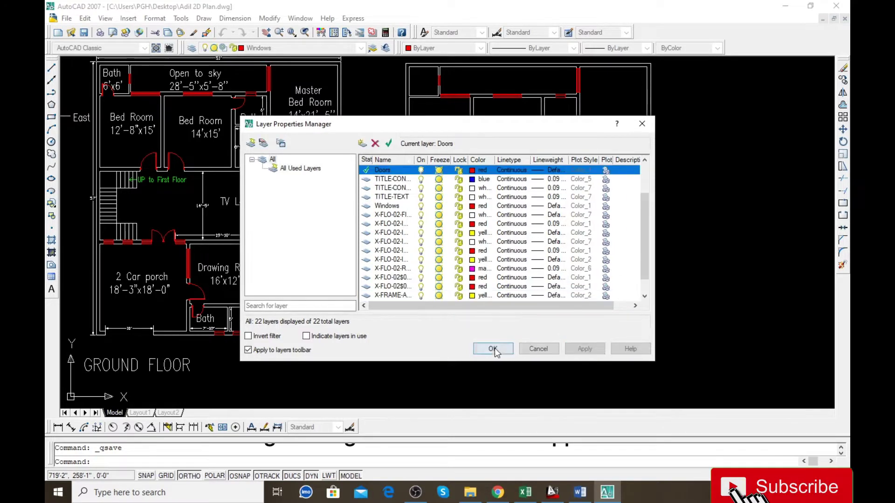
click(492, 348)
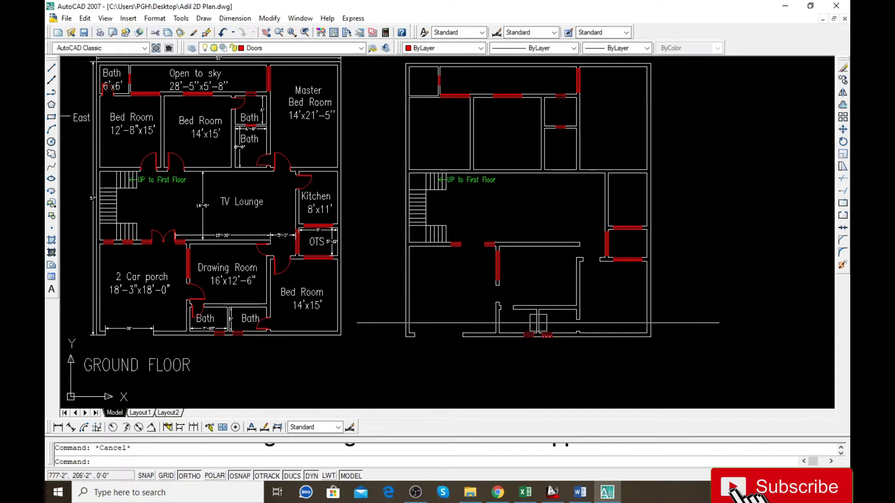
Select the red door beside the Bath and start copying it from a base point on the door.
scroll(503, 316, up, 3)
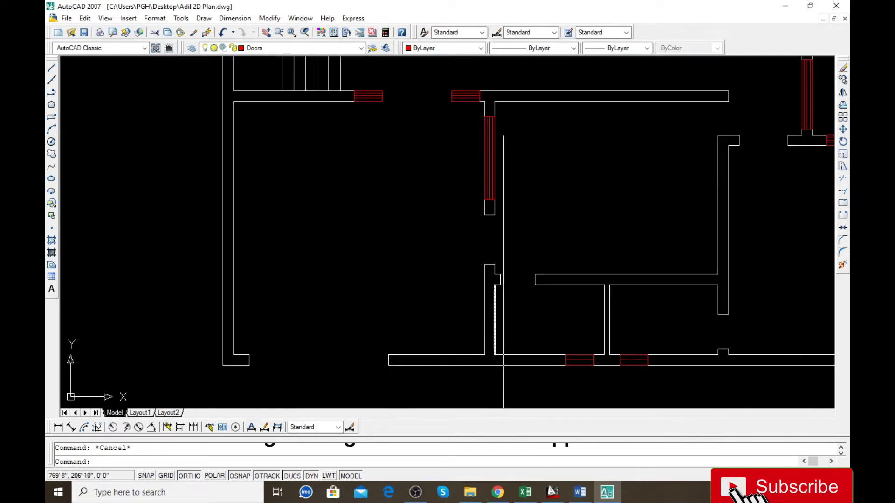
scroll(474, 290, down, 3)
scroll(473, 290, down, 2)
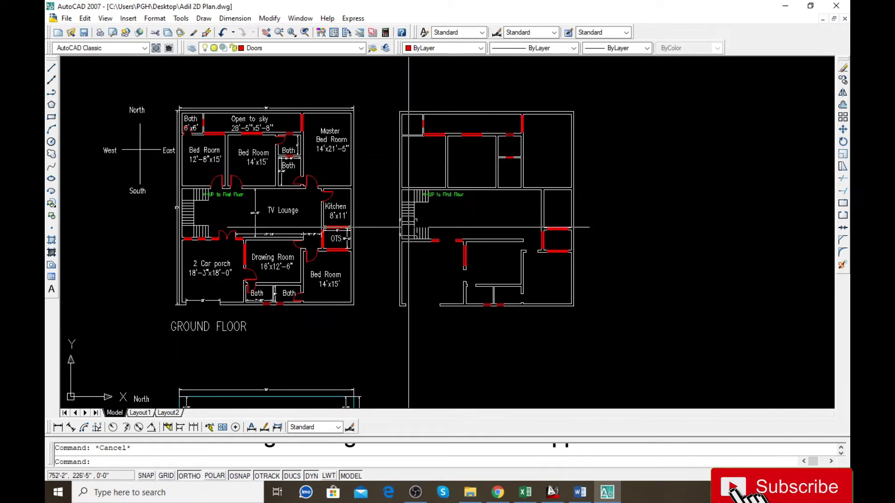
scroll(313, 188, up, 5)
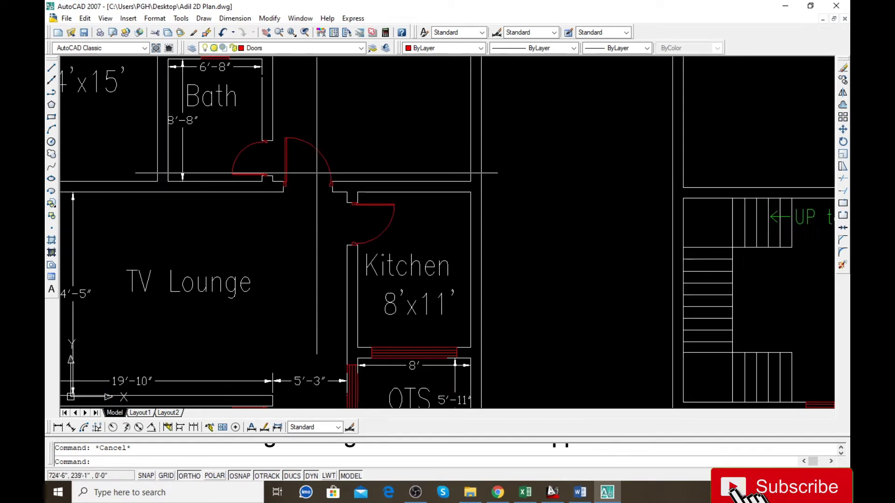
click(265, 206)
text(co)
key(Return)
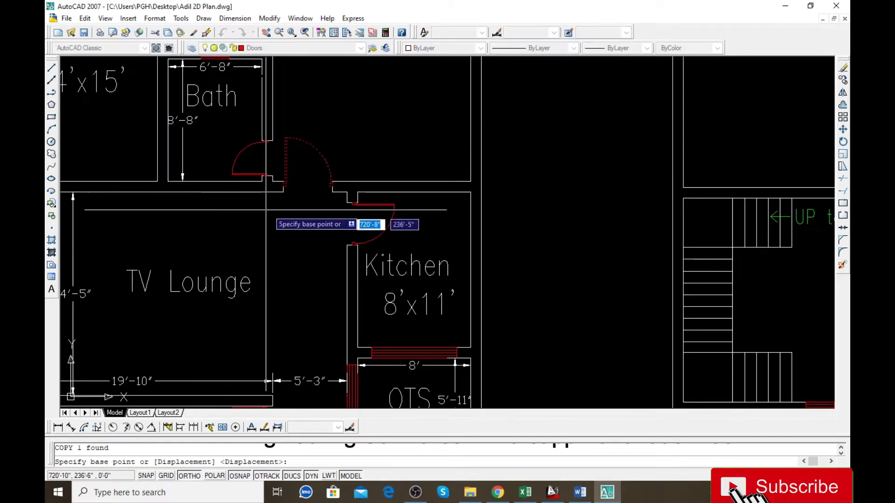
click(266, 208)
Place the door copy 95'-4" to the right in the wall-only plan.
scroll(193, 226, down, 5)
scroll(298, 228, down, 3)
scroll(485, 238, up, 2)
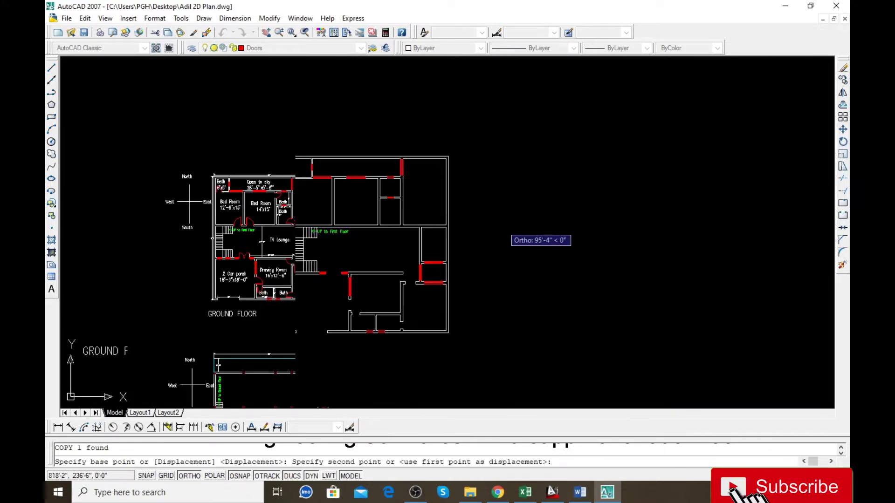
scroll(489, 233, up, 2)
click(491, 232)
key(Escape)
scroll(491, 232, up, 6)
scroll(480, 226, down, 3)
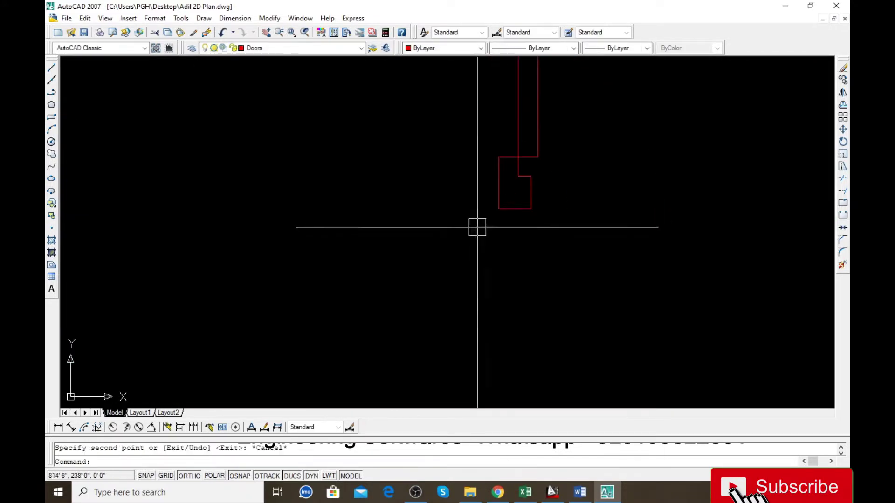
Dimension the door's edges: 4" along the left side and 3" along the bottom.
text(dal)
key(Return)
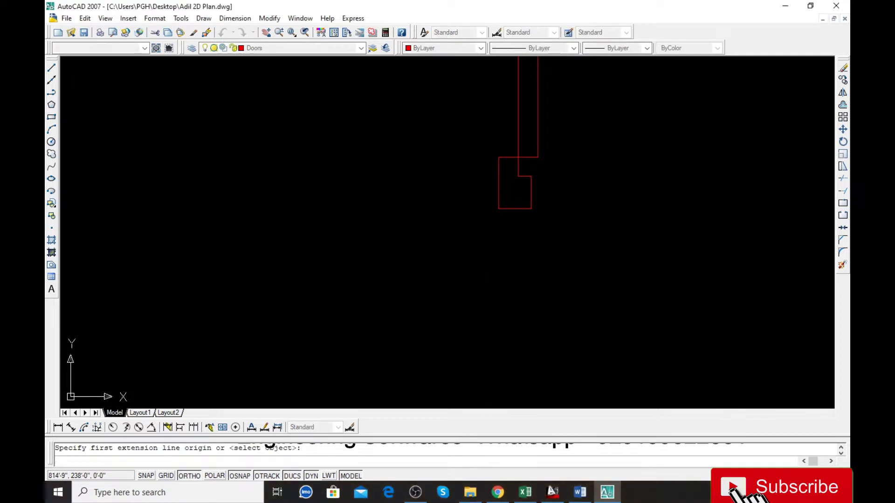
key(Return)
click(498, 187)
click(445, 256)
scroll(406, 270, down, 2)
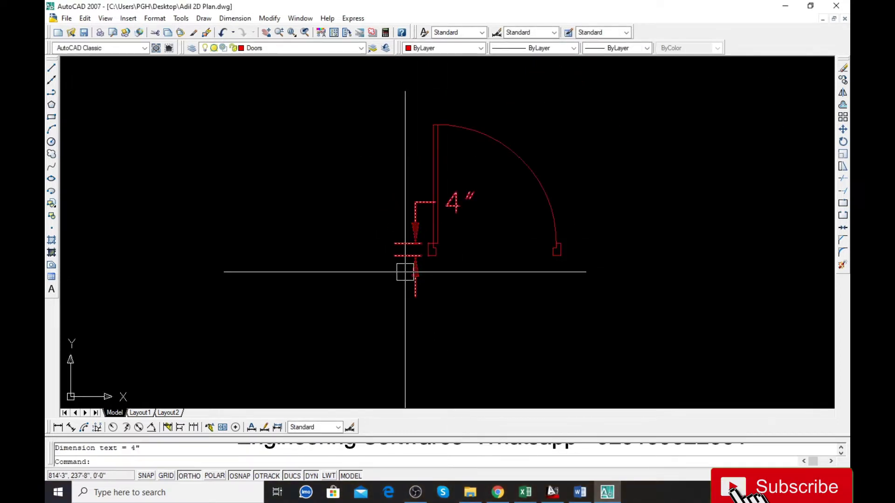
scroll(405, 271, up, 2)
scroll(417, 274, up, 1)
key(Return)
key(Return)
click(410, 246)
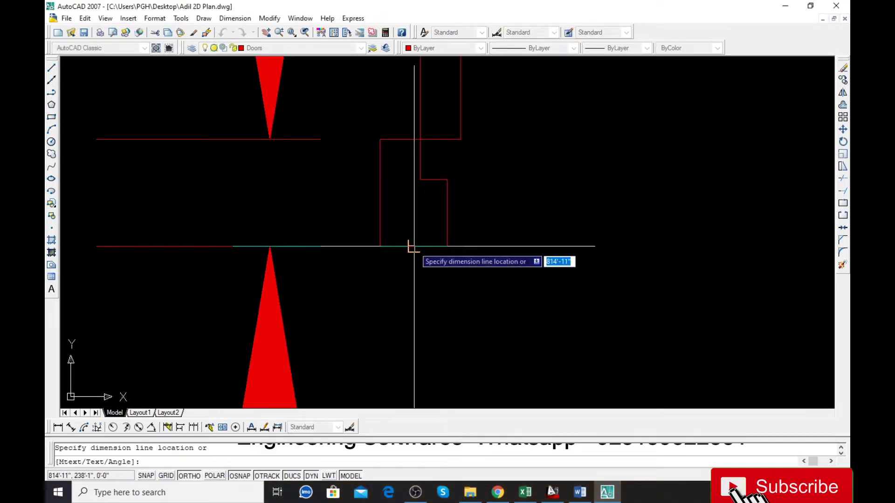
click(403, 293)
scroll(403, 294, up, 4)
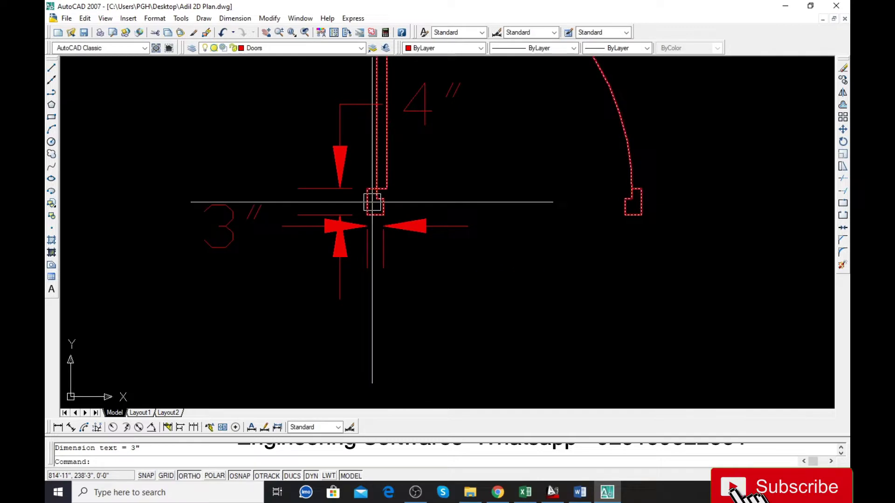
Draw 3" and 4" line segments at the corner below the door.
text(l)
key(Return)
click(420, 334)
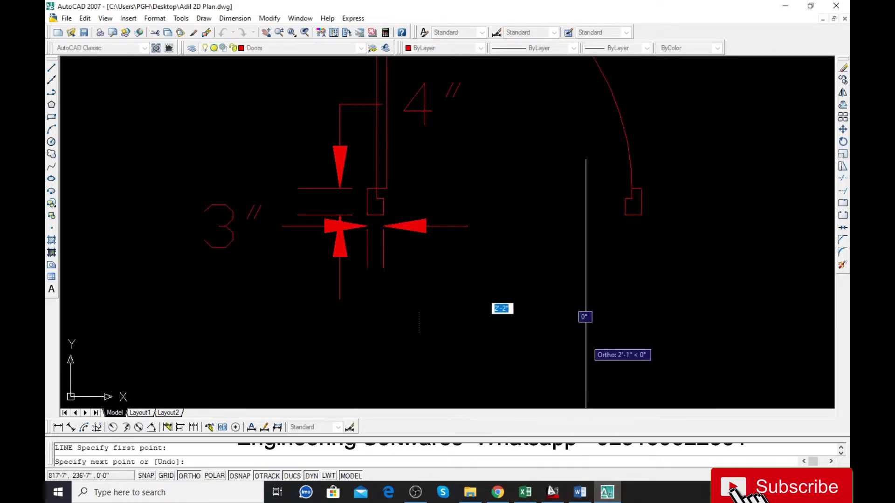
key(Return)
key(Return)
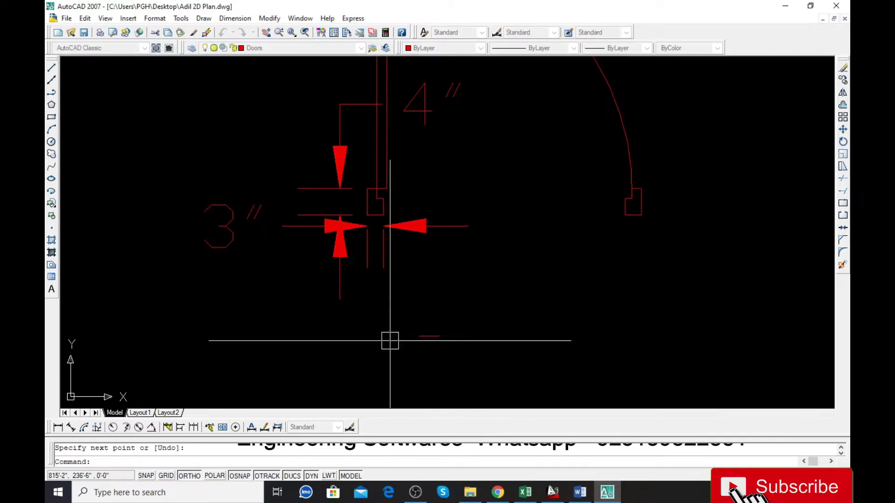
key(Return)
click(419, 336)
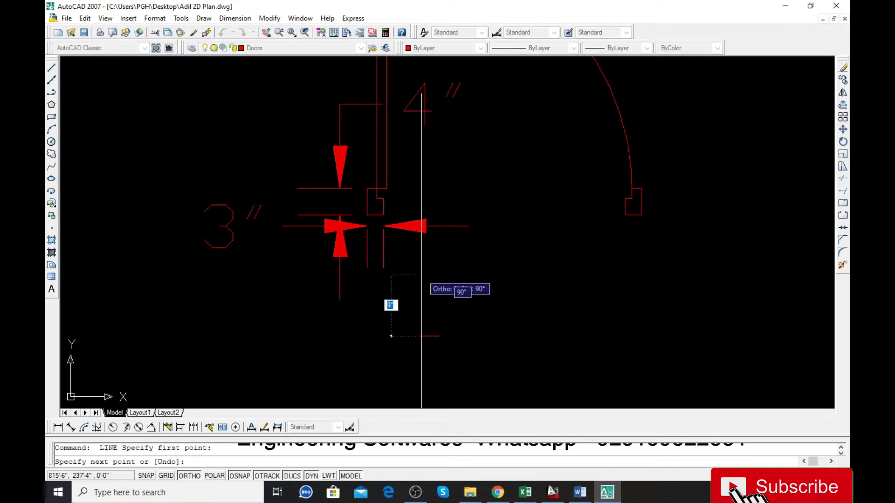
text(4)
key(Return)
key(Return)
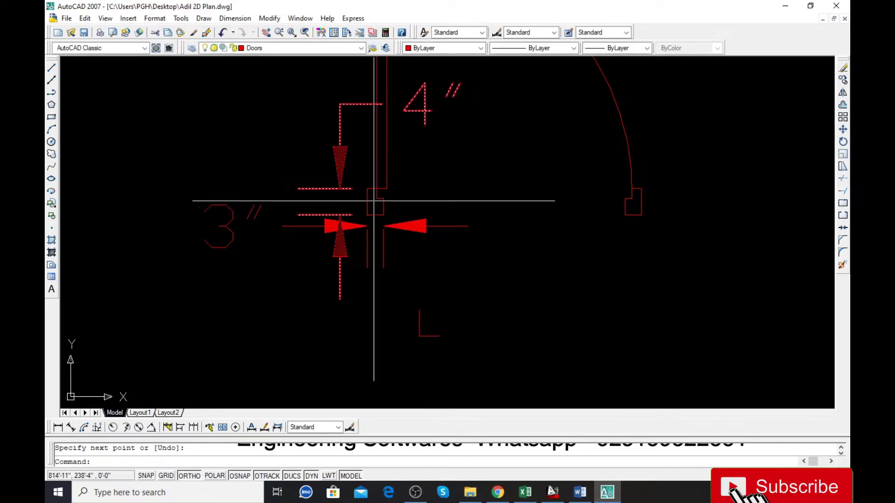
scroll(378, 201, up, 2)
Add a 2" aligned dimension across the door jamb.
text(da)
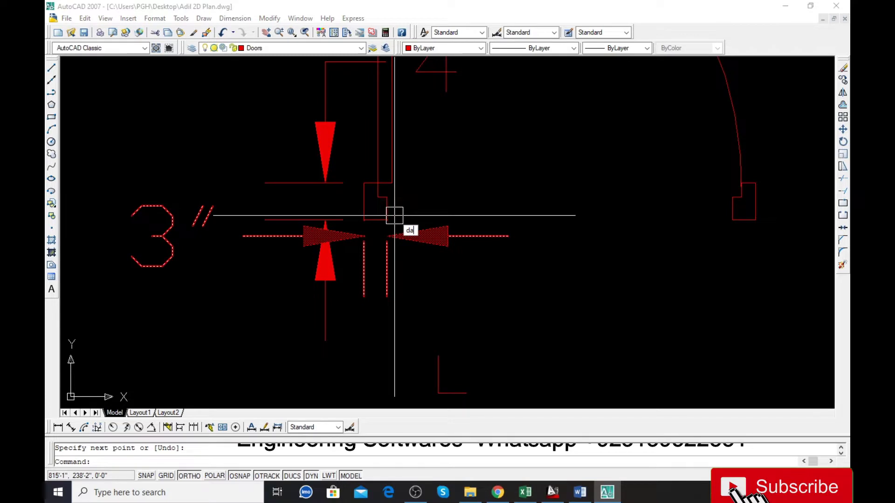
text(l)
key(Return)
scroll(390, 215, up, 3)
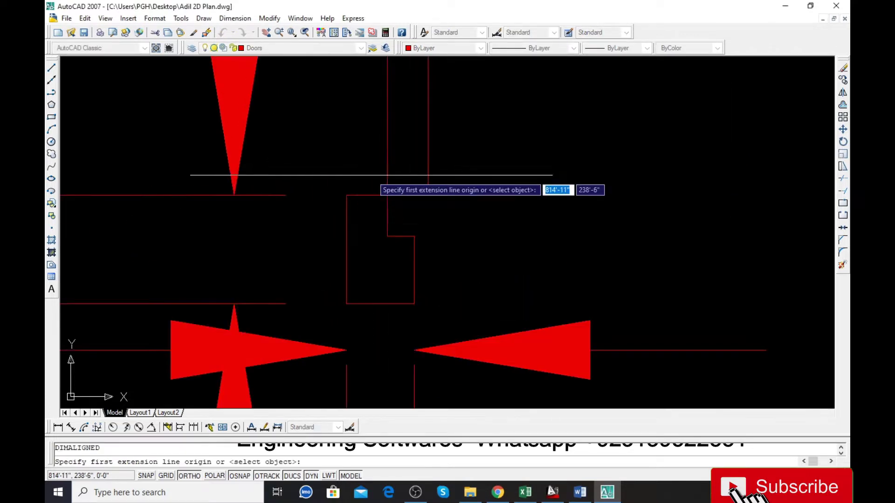
click(386, 196)
click(346, 196)
click(337, 172)
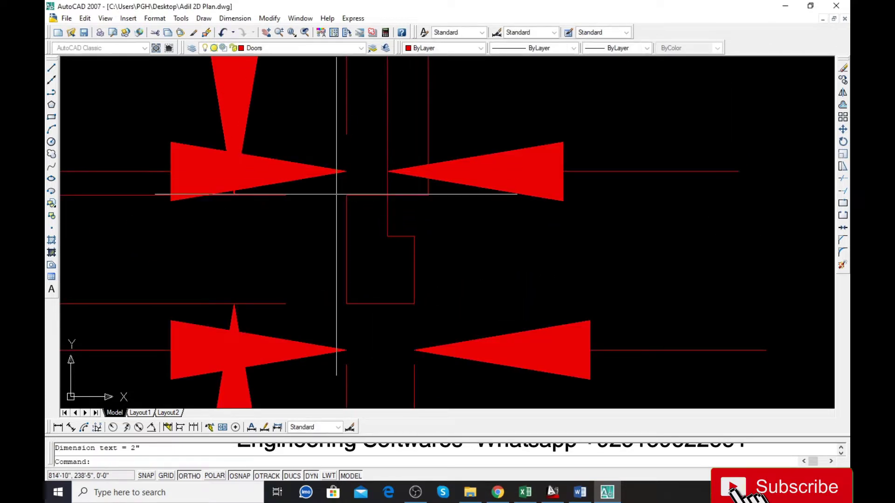
scroll(336, 194, down, 3)
scroll(350, 235, down, 1)
scroll(353, 240, up, 2)
scroll(359, 233, up, 3)
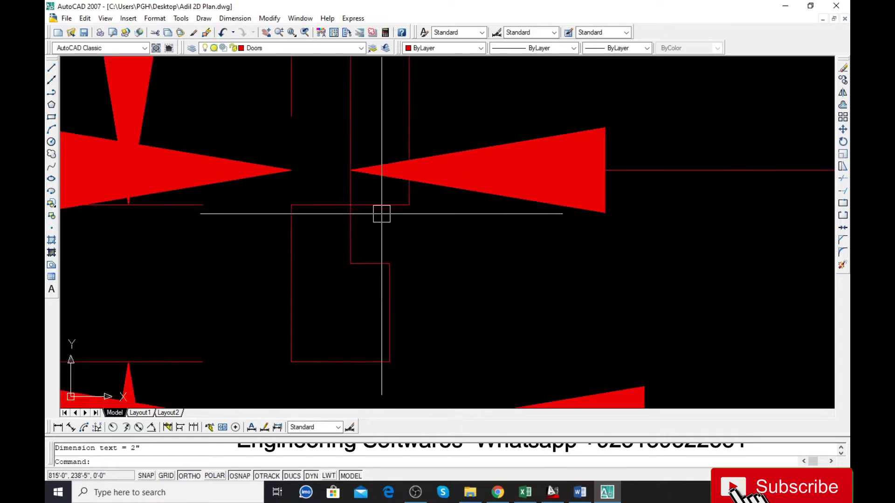
Add a second 2" dimension on the jamb, then begin selecting the jamb dimensions.
key(Return)
click(351, 204)
click(410, 204)
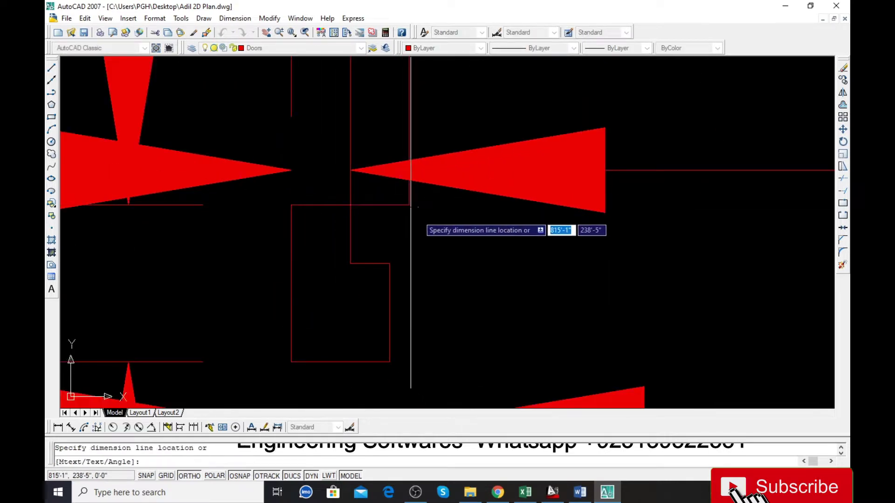
scroll(411, 206, down, 2)
click(336, 208)
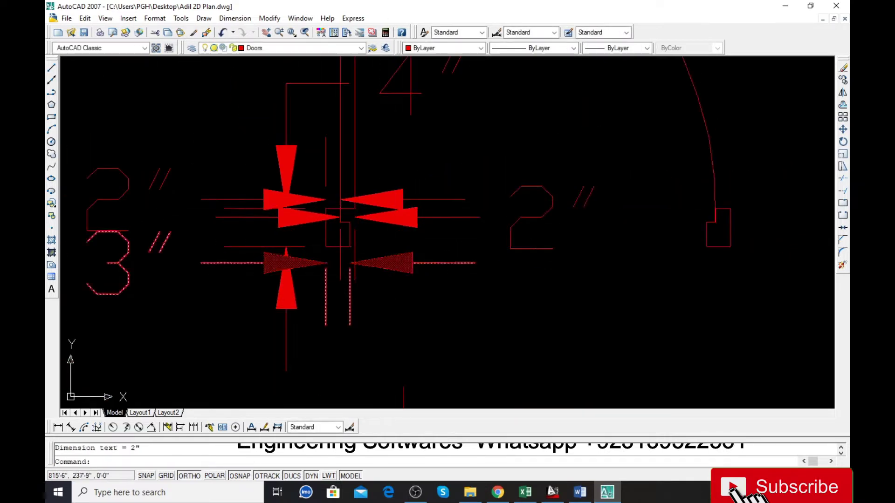
click(338, 217)
click(399, 171)
Erase the four temporary jamb dimensions.
click(315, 338)
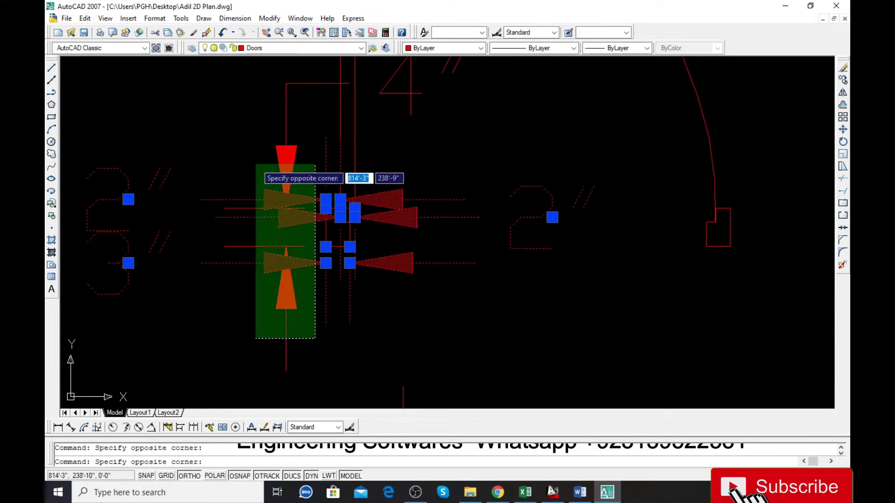
click(256, 164)
key(Delete)
scroll(304, 169, up, 2)
scroll(336, 267, up, 2)
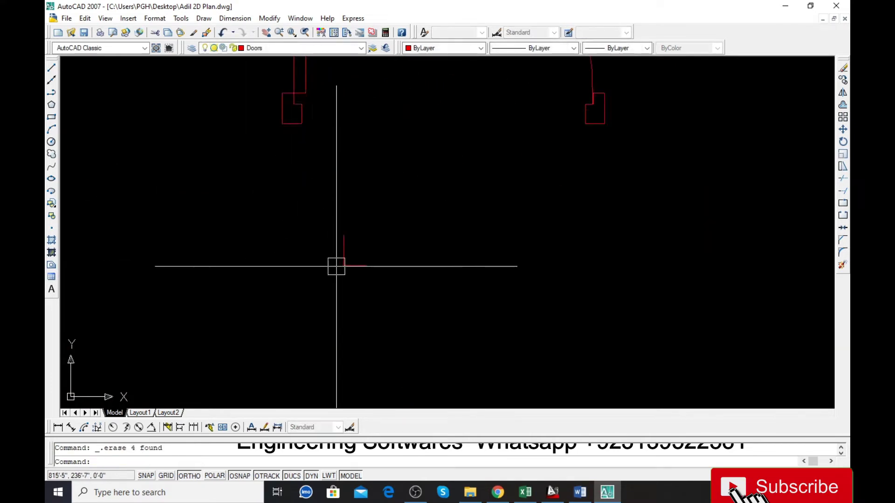
scroll(336, 266, up, 1)
Draw a 1-unit line starting at the red jamb corner.
key(Return)
click(345, 222)
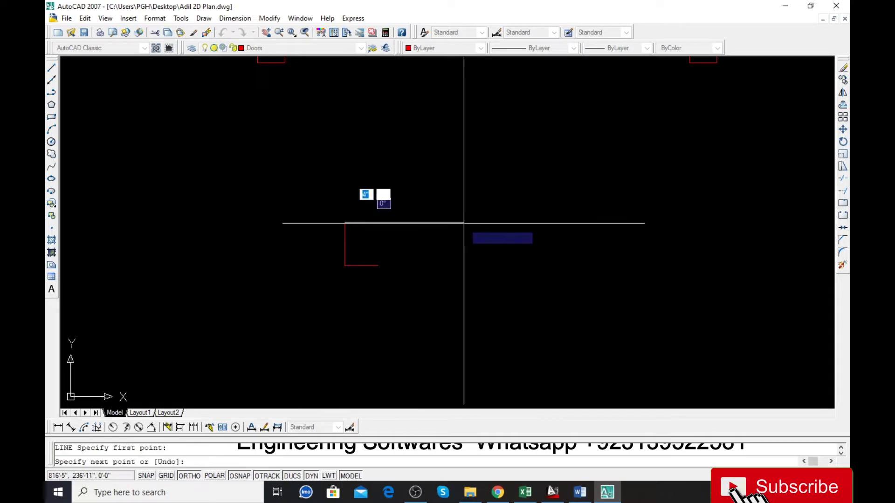
text(1)
key(Return)
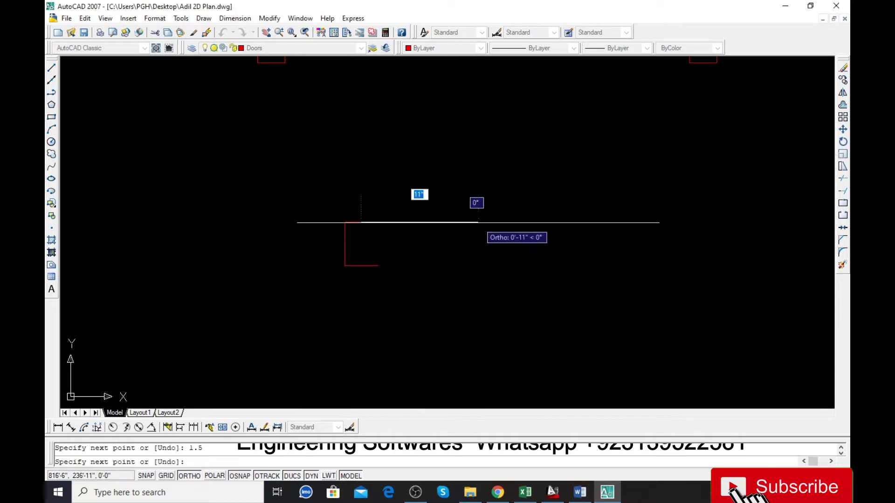
key(Return)
scroll(367, 265, up, 2)
scroll(402, 194, down, 2)
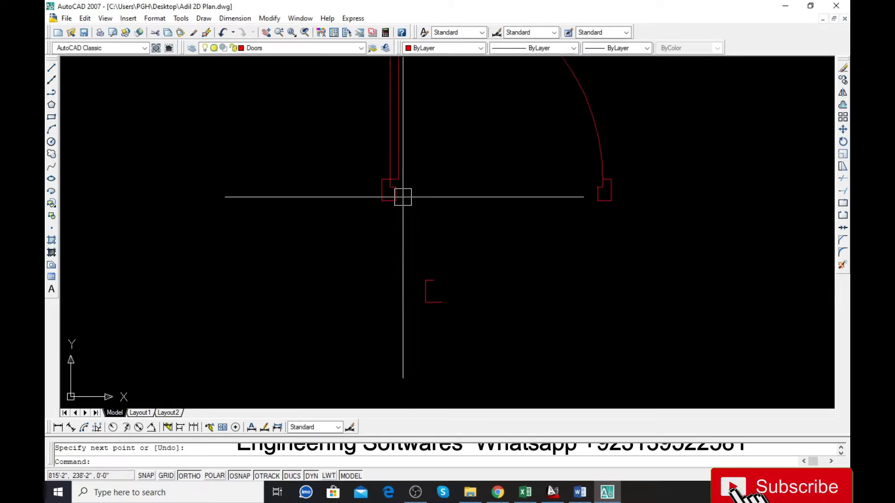
scroll(409, 280, up, 2)
Check the bottom red line with a DIMALIGNED dimension reading 3".
text(dal)
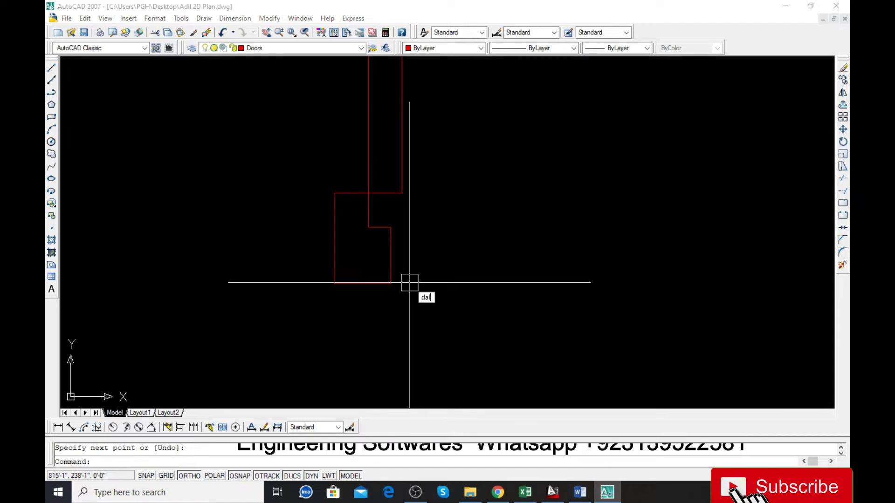
key(Return)
key(Return)
click(372, 283)
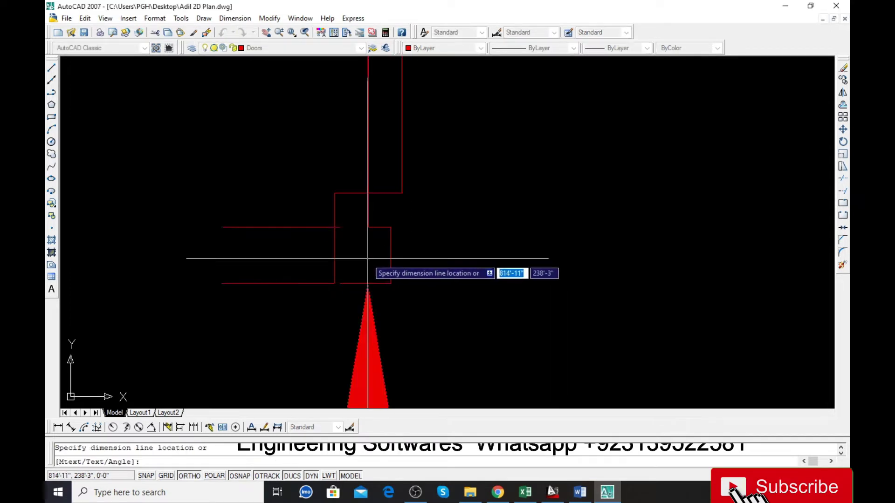
scroll(249, 244, up, 2)
click(240, 241)
scroll(280, 280, down, 3)
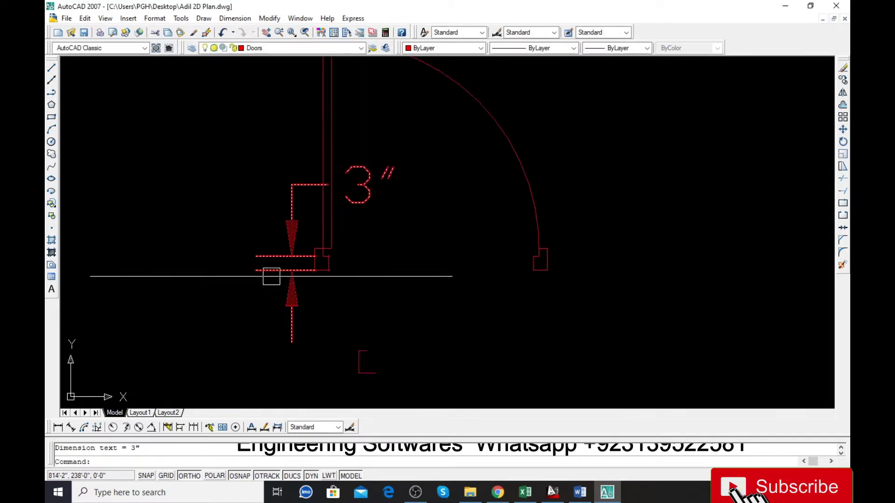
Delete the 3" check dimension and select the short line near the bracket.
click(280, 270)
key(Delete)
scroll(270, 204, down, 4)
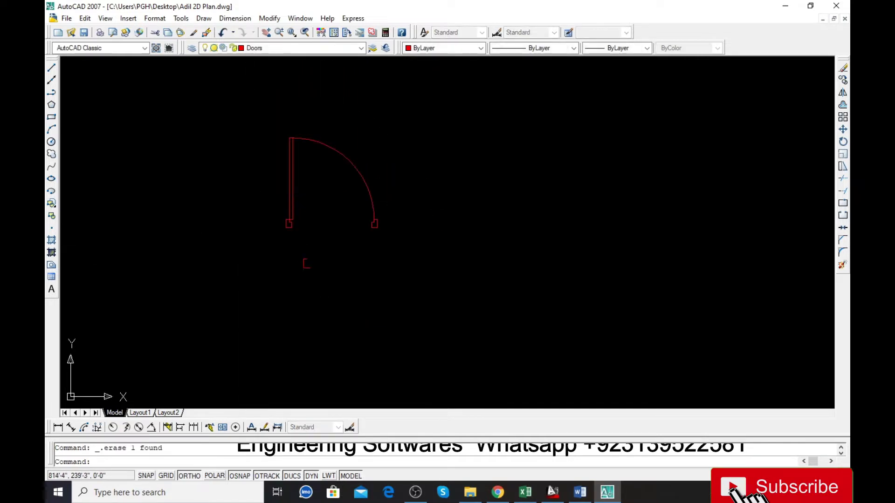
scroll(298, 249, up, 3)
scroll(320, 267, down, 1)
click(320, 267)
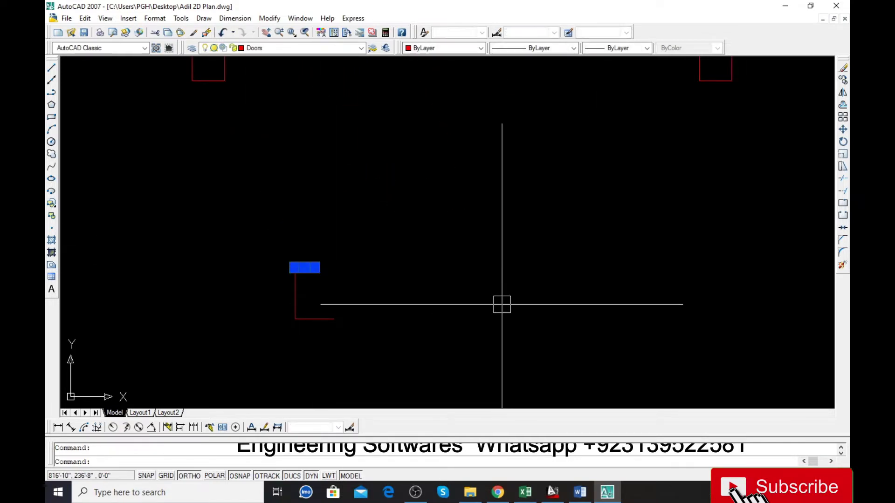
Delete the short line and draw a 4-unit line from the bracket's top.
key(Delete)
text(l)
key(Return)
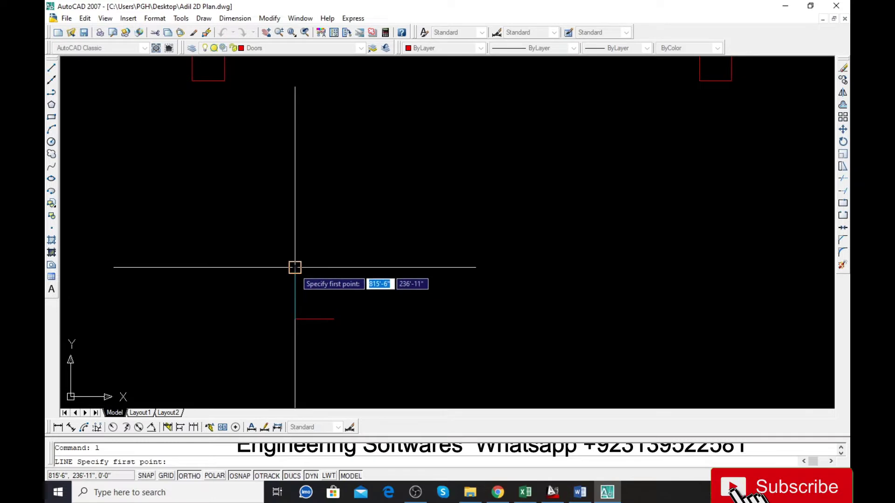
click(294, 267)
text(4)
key(Return)
key(Return)
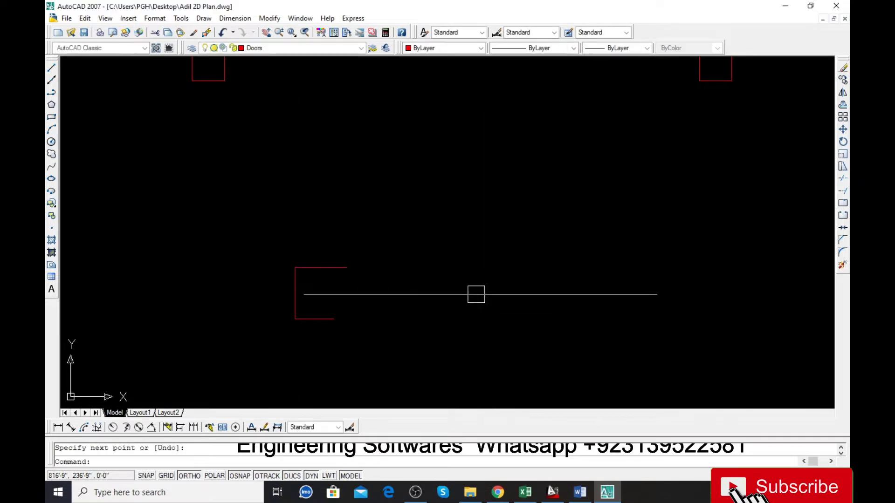
key(Return)
Draw a 3-unit vertical segment from the bracket's bottom-right corner.
click(333, 319)
text(3)
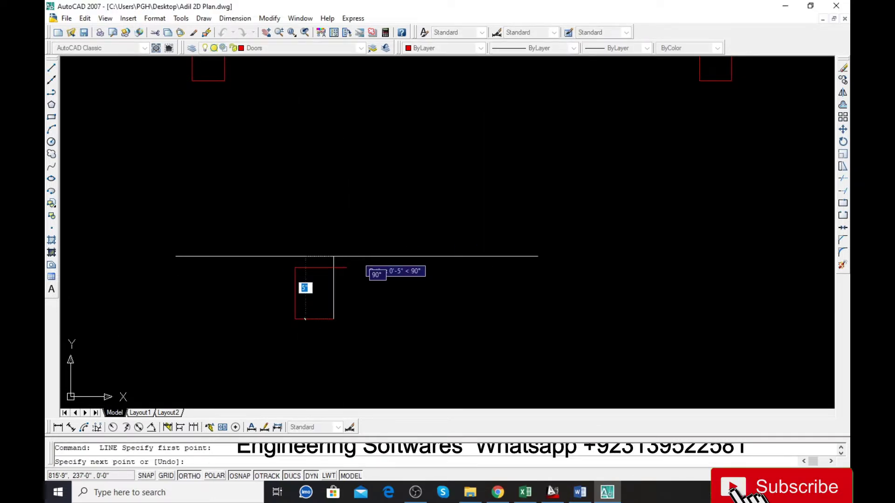
key(Return)
scroll(287, 285, up, 3)
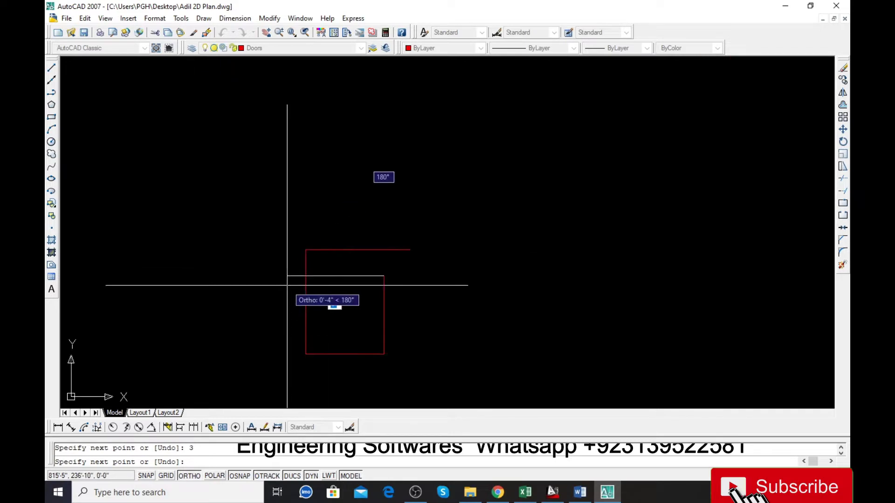
key(Return)
scroll(361, 269, up, 3)
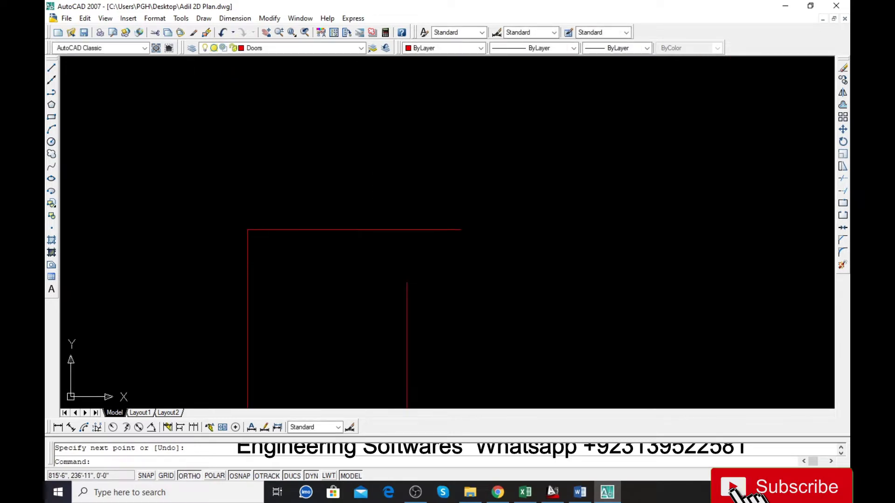
Add a 2-unit horizontal segment, a vertical segment down, and a horizontal line across the jamb.
key(Return)
click(247, 229)
text(2)
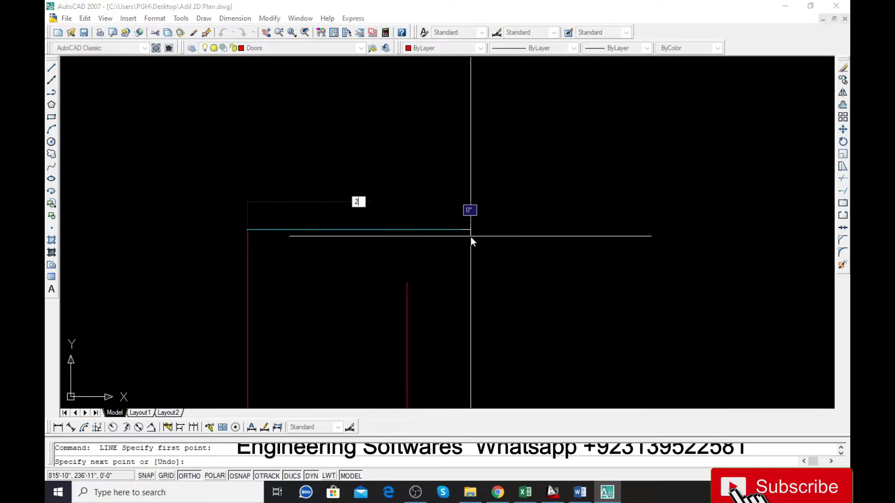
key(Return)
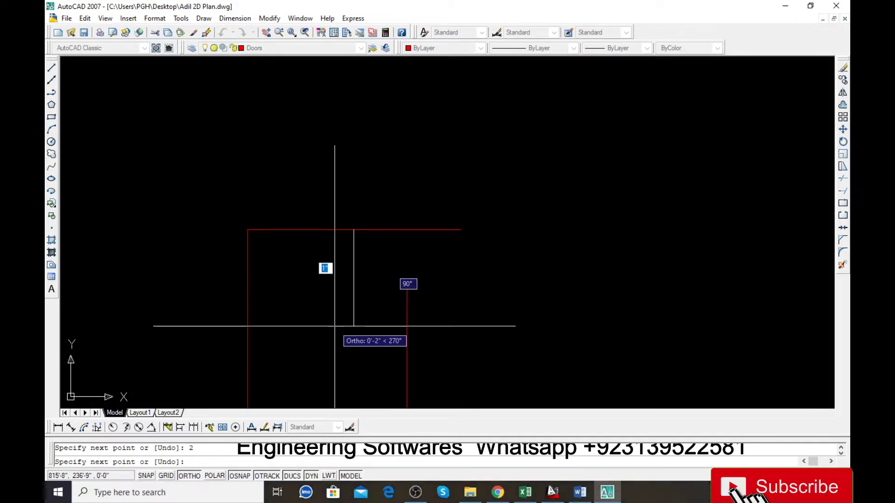
click(333, 327)
key(Return)
key(Return)
click(407, 282)
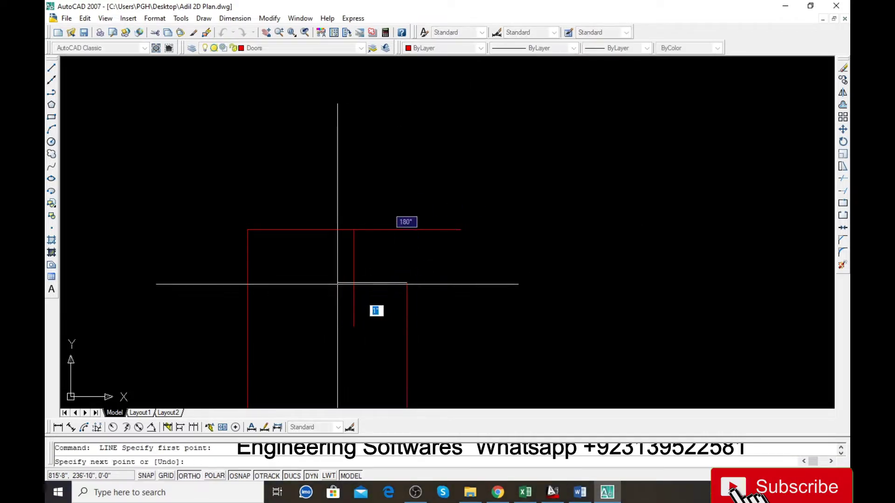
click(337, 286)
key(Return)
Trim the extra vertical and horizontal line ends around the jamb.
text(tr)
key(Return)
key(Return)
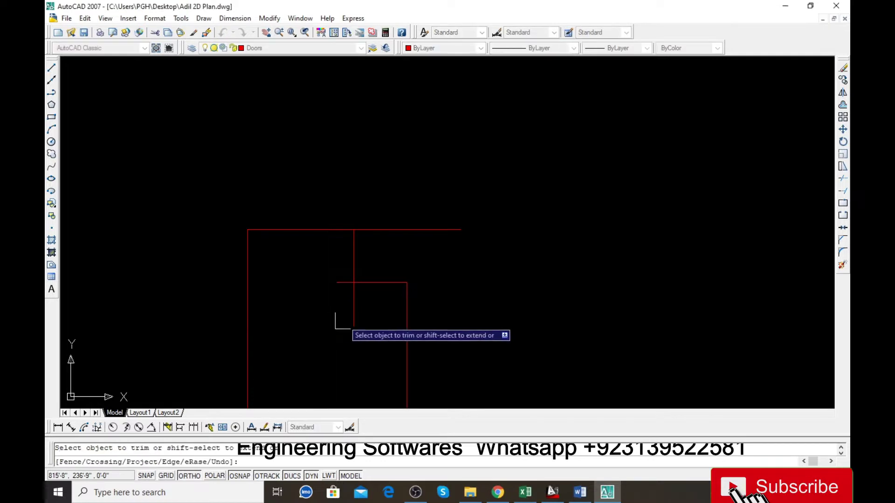
click(353, 303)
click(345, 282)
scroll(426, 251, down, 4)
scroll(429, 275, down, 2)
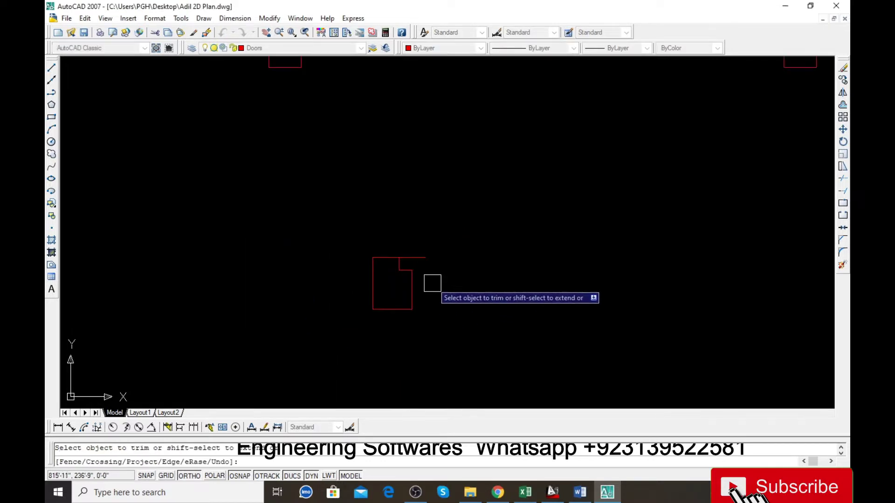
scroll(429, 279, up, 5)
scroll(428, 275, up, 3)
key(Escape)
key(Escape)
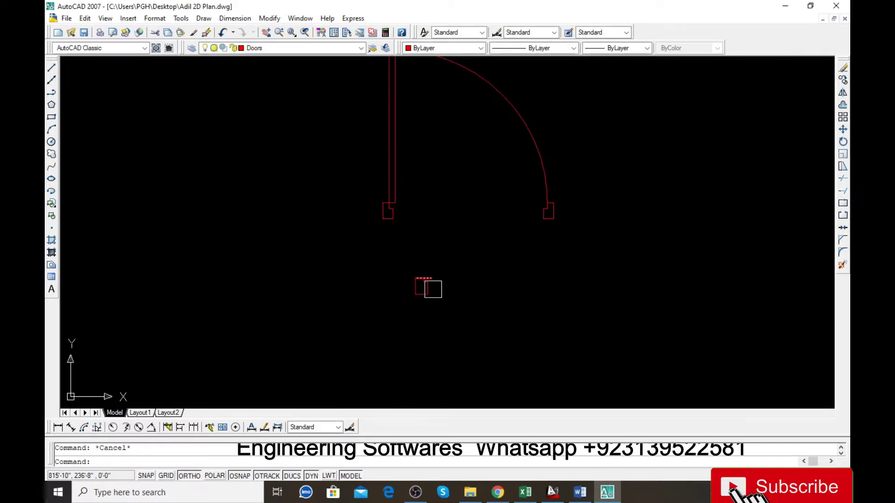
scroll(429, 289, up, 3)
scroll(429, 310, down, 2)
scroll(428, 313, up, 2)
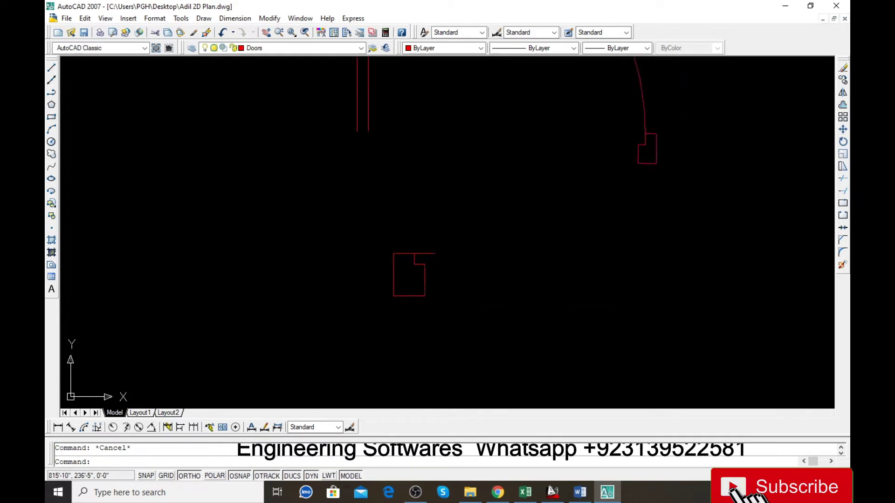
Draw a line from the jamb corner and offset a line by 3.5.
text(l)
key(Return)
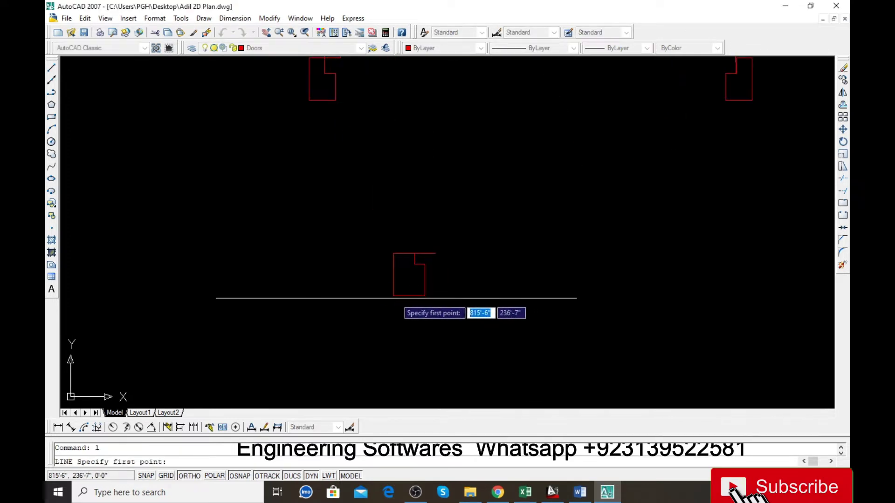
click(393, 296)
text(o)
key(Return)
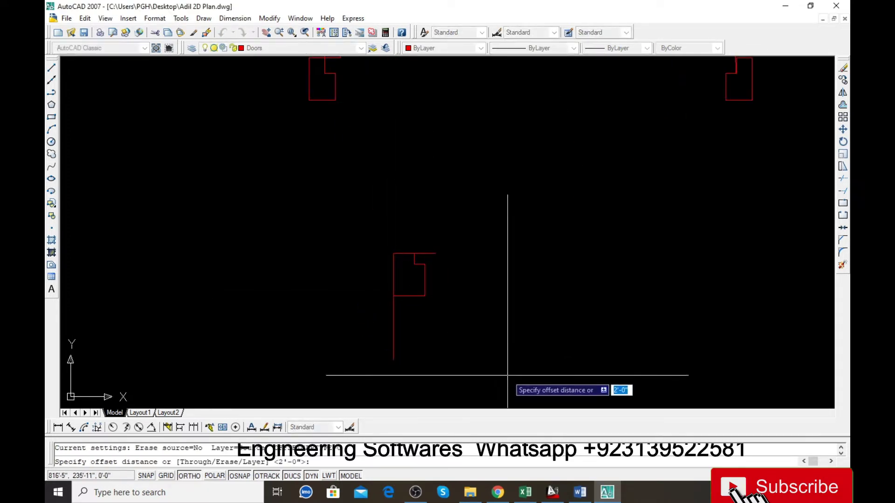
text(3.5)
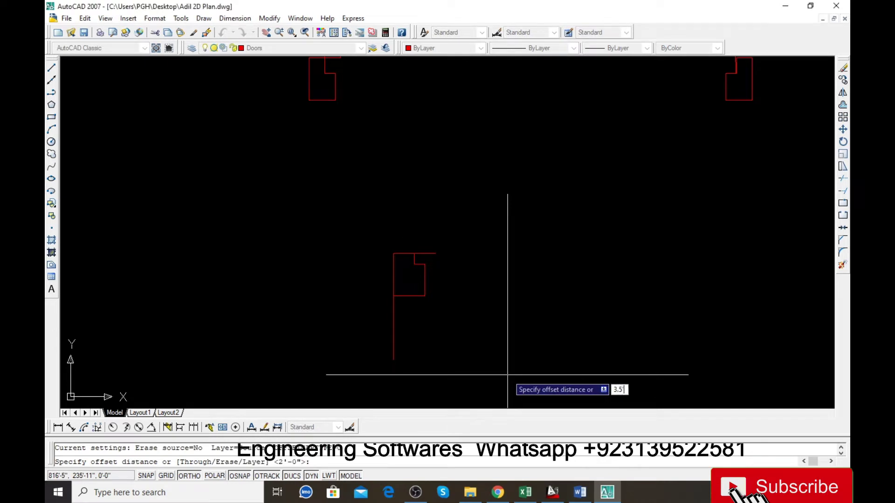
key(Return)
click(393, 334)
click(505, 332)
scroll(469, 321, down, 3)
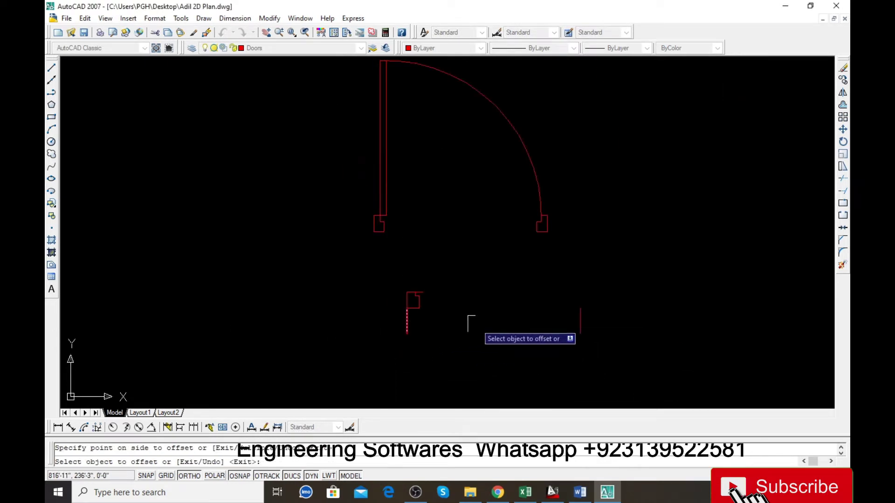
scroll(478, 324, up, 1)
key(Return)
key(Escape)
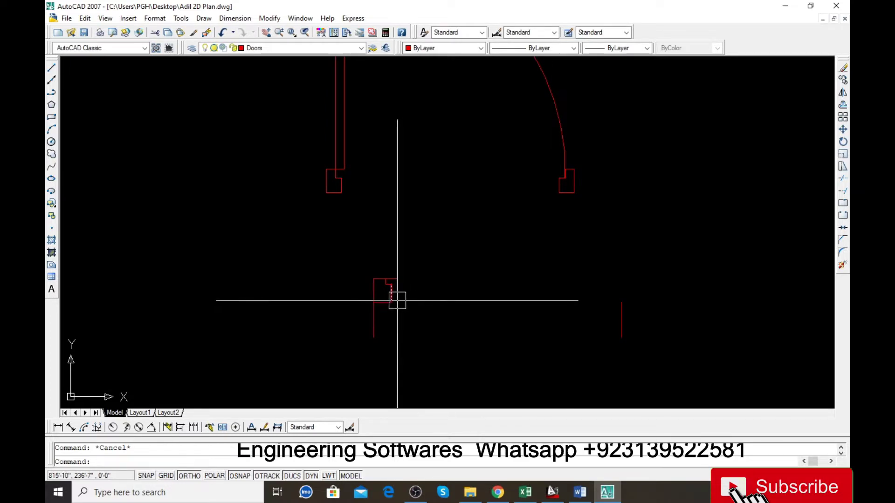
Select the door-jamb outline and its horizontal segment to inspect them, then deselect.
scroll(397, 299, up, 2)
click(389, 298)
scroll(380, 301, up, 3)
click(378, 305)
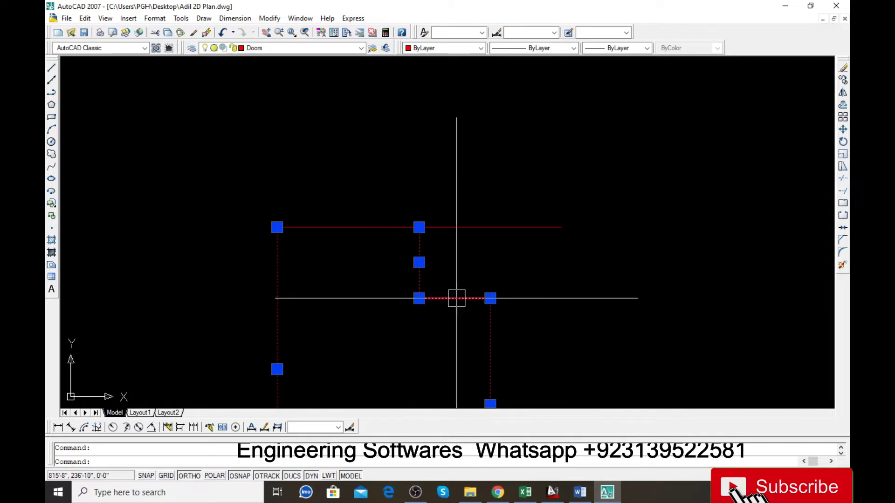
scroll(410, 183, down, 2)
scroll(409, 184, down, 2)
scroll(363, 270, up, 5)
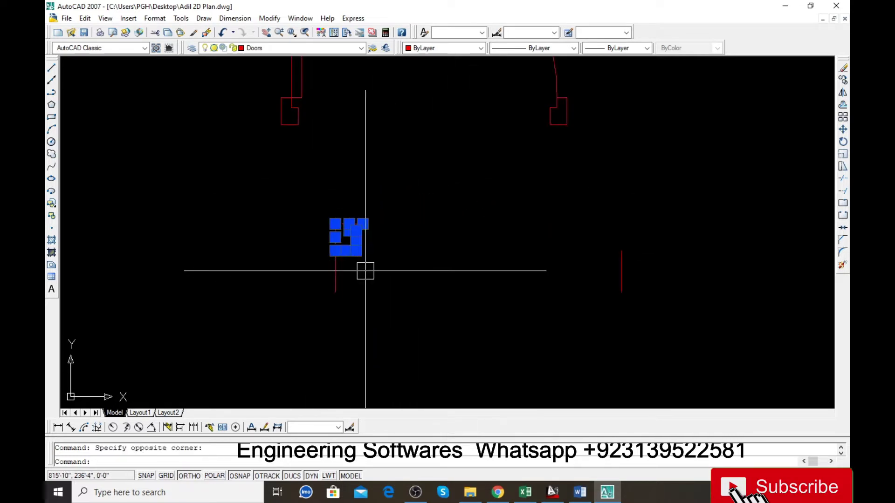
key(Escape)
Draw a horizontal line from the left jamb's bottom corner to the right vertical wall line.
text(l)
key(Return)
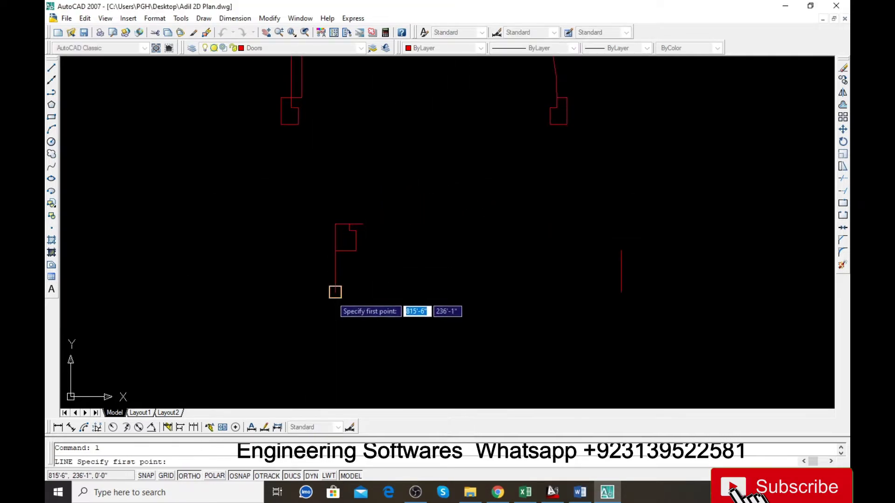
click(335, 292)
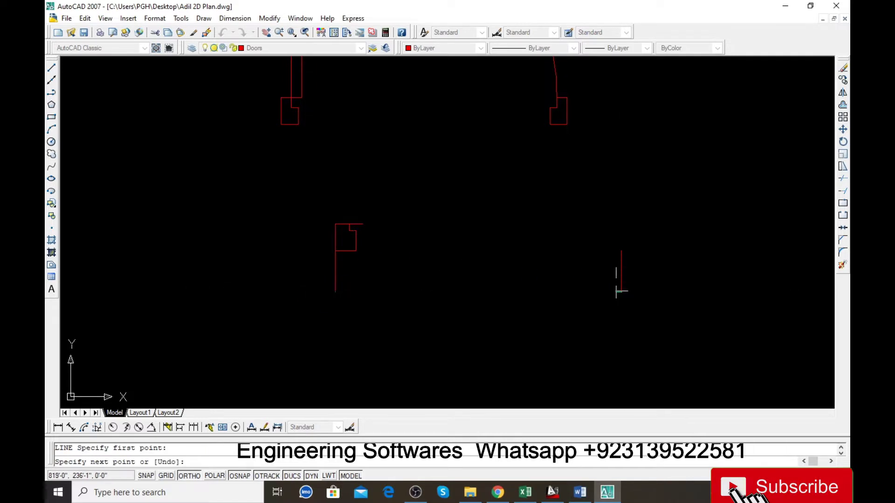
click(621, 292)
key(Escape)
Mirror the left jamb about a vertical axis through the bottom line's midpoint, keeping the original.
text(mi)
key(Return)
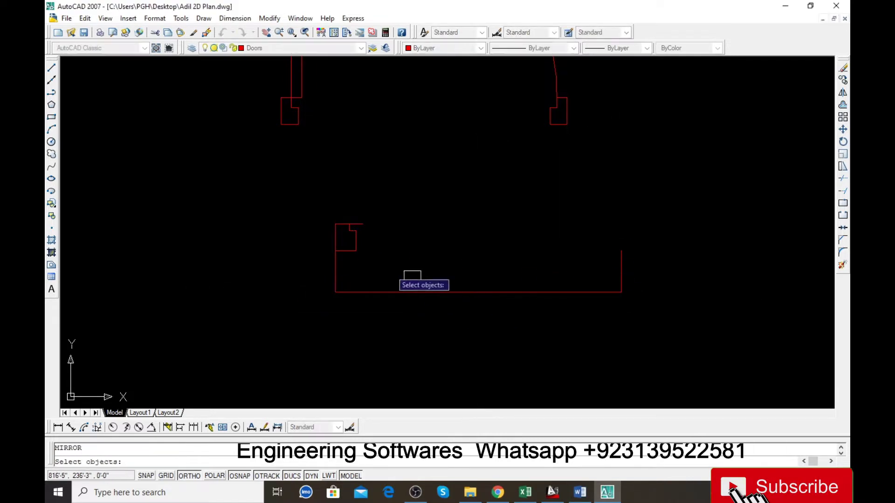
click(411, 275)
click(407, 259)
key(Return)
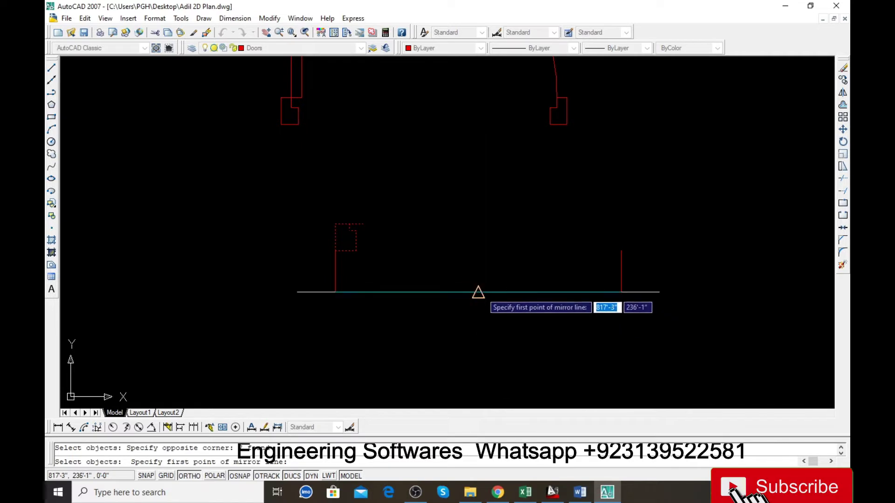
click(478, 293)
click(480, 209)
key(Return)
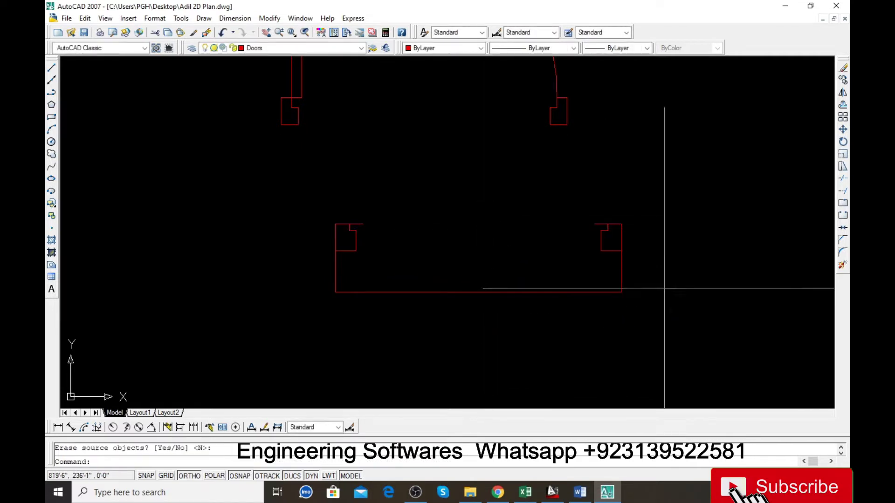
Erase the helper lines across the doorway.
click(684, 278)
click(345, 275)
click(473, 335)
click(400, 252)
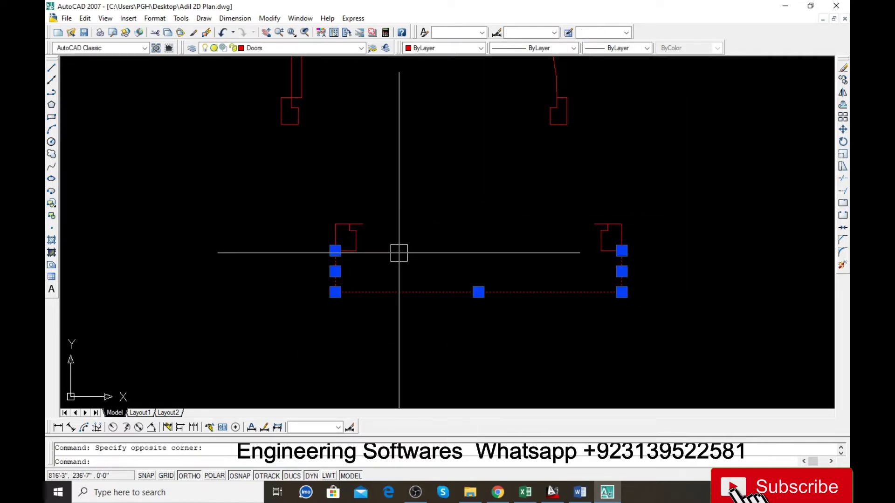
key(Delete)
text(tr)
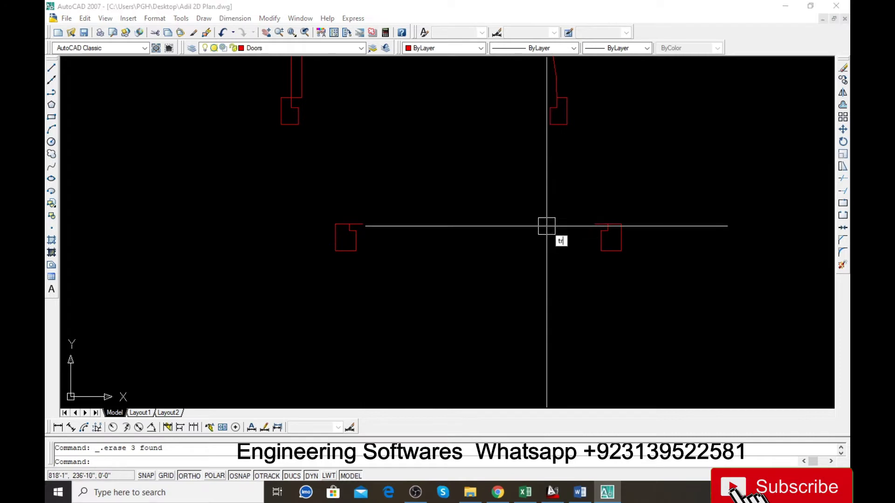
key(Return)
key(Return)
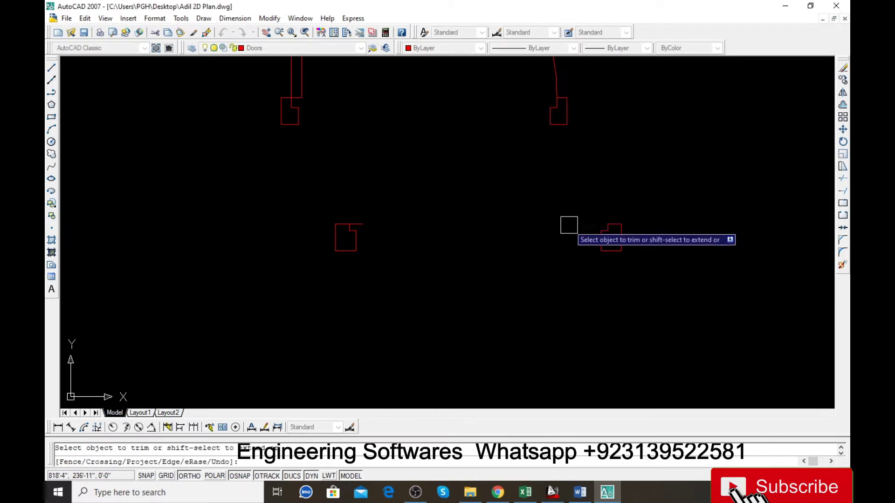
key(Escape)
scroll(517, 275, down, 2)
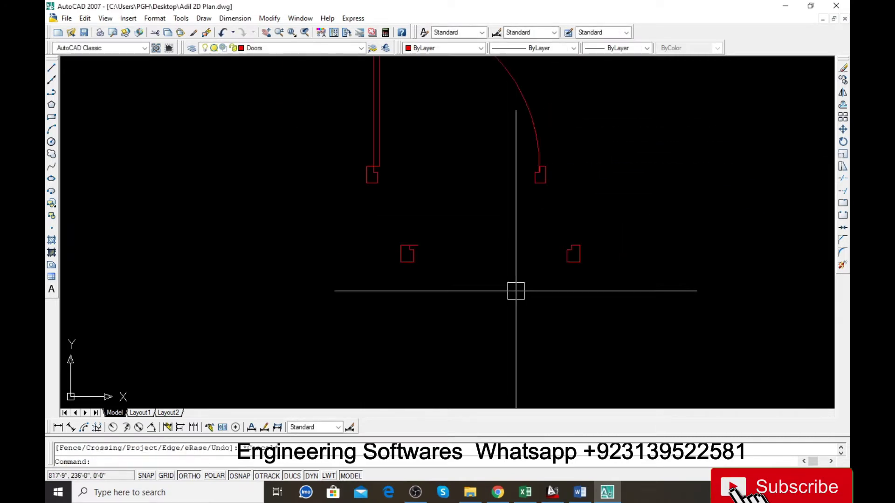
scroll(438, 274, up, 3)
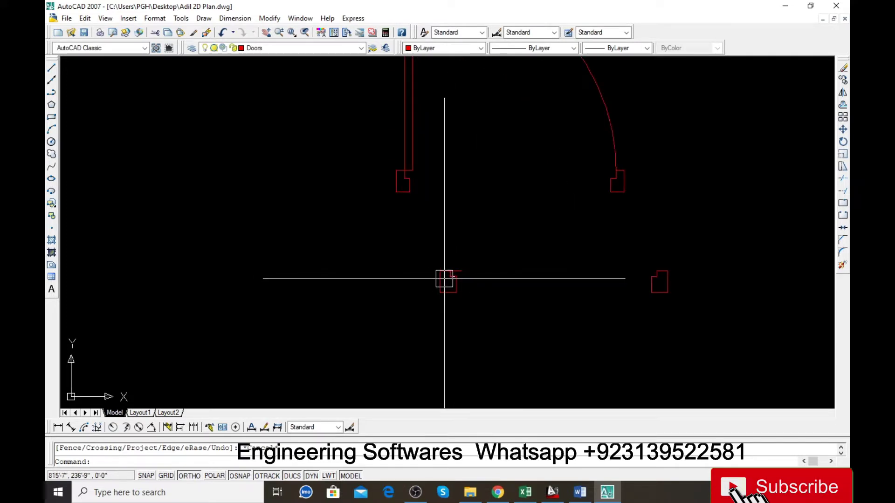
text(l)
Draw the two vertical edges of the tall narrow door leaf above the left jamb.
key(Return)
click(461, 271)
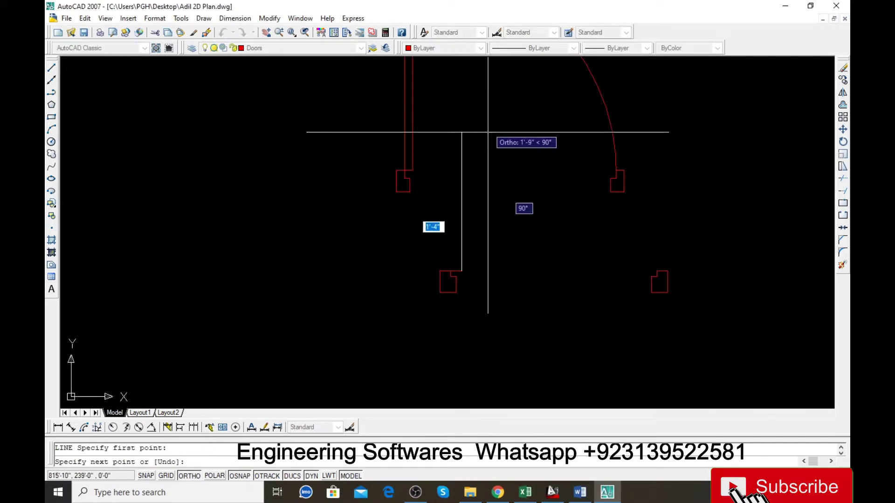
click(461, 83)
key(Return)
scroll(445, 213, up, 3)
key(Return)
click(453, 294)
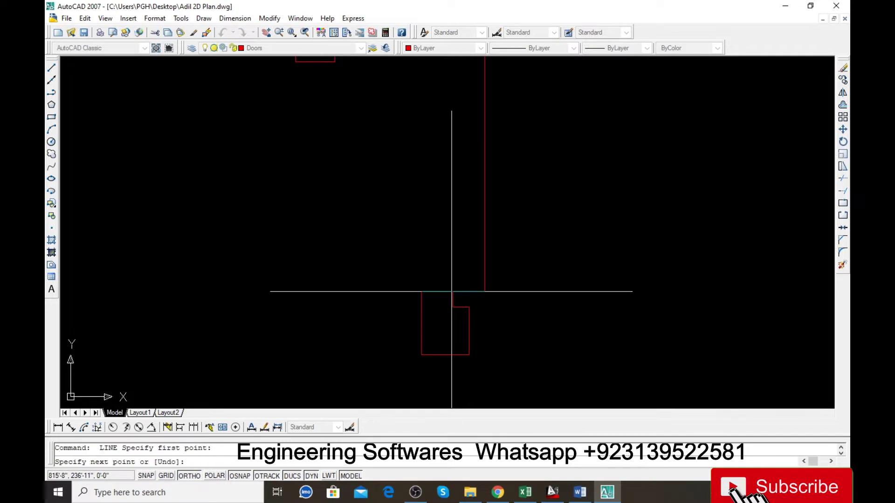
scroll(454, 217, down, 3)
click(455, 80)
key(Return)
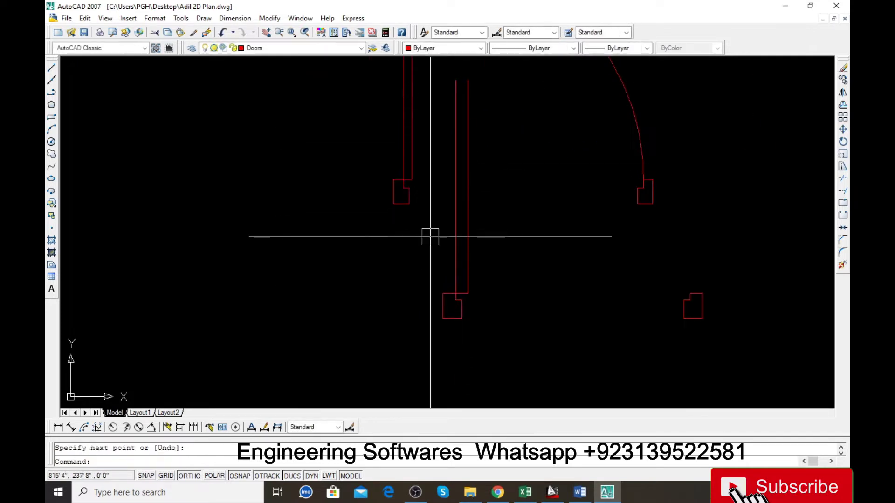
scroll(467, 321, up, 2)
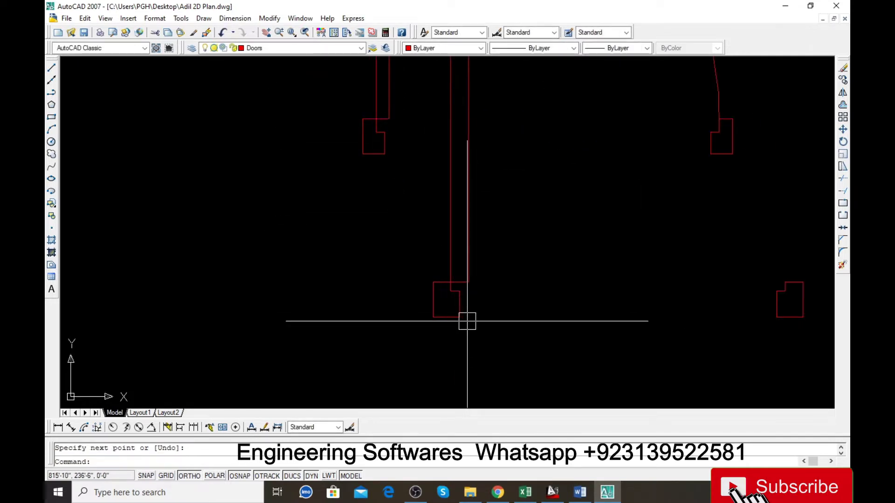
key(Return)
Draw a circle centred on the leaf's hinge corner reaching the right jamb, and delete the old swing arc.
click(467, 282)
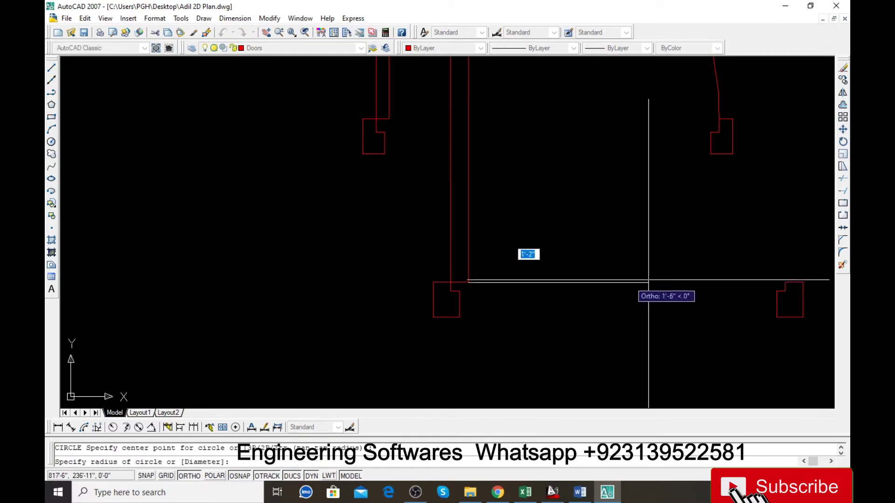
click(785, 282)
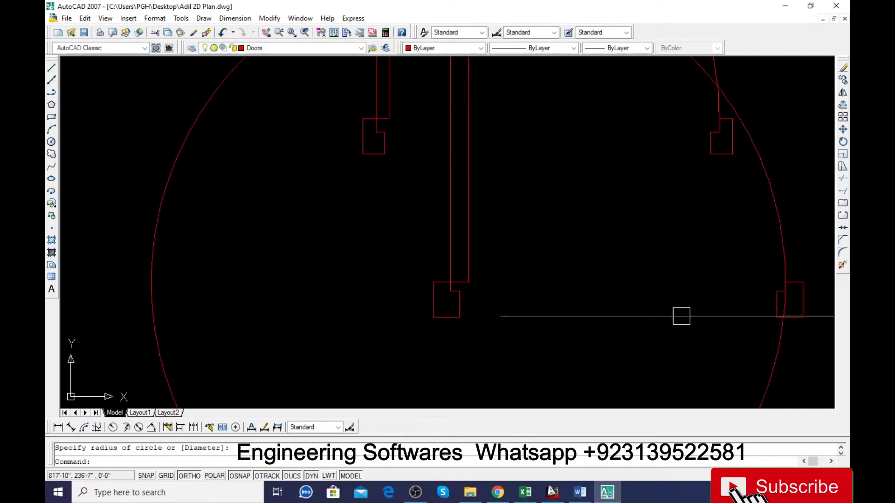
scroll(463, 290, down, 2)
scroll(464, 290, down, 3)
scroll(464, 290, down, 1)
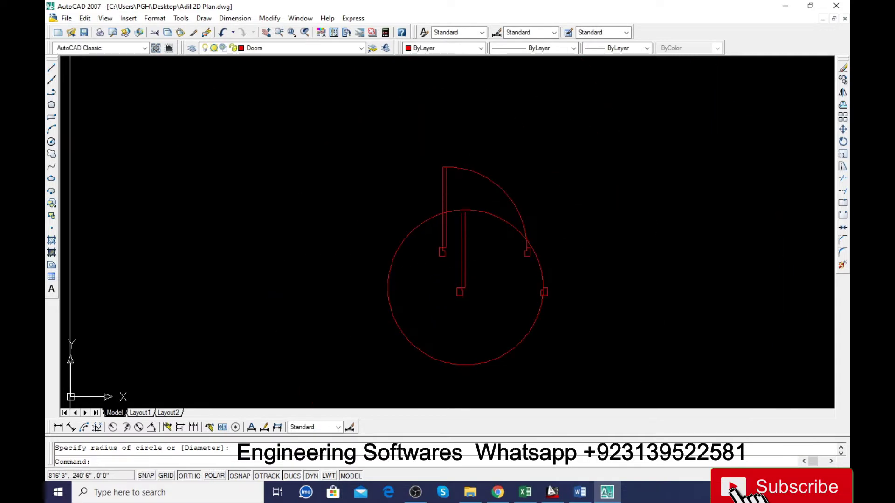
key(Delete)
scroll(451, 243, up, 2)
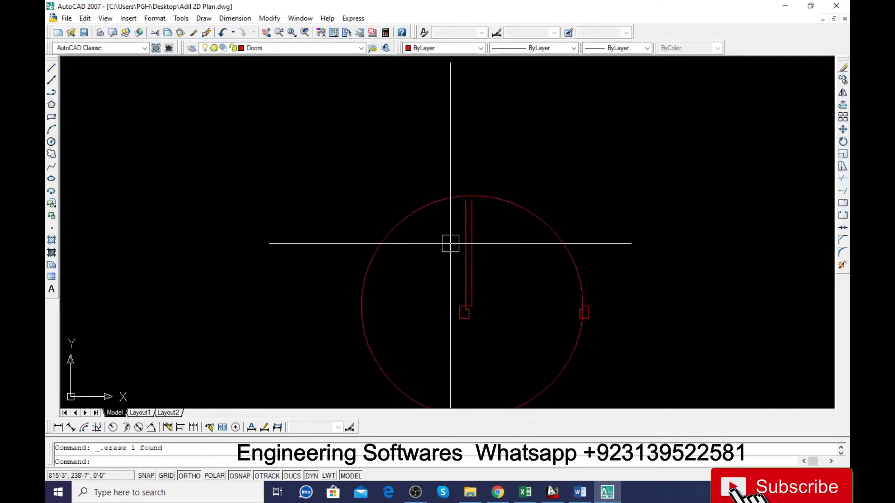
Trim the circle down to a quarter swing arc.
text(x)
key(Return)
key(Return)
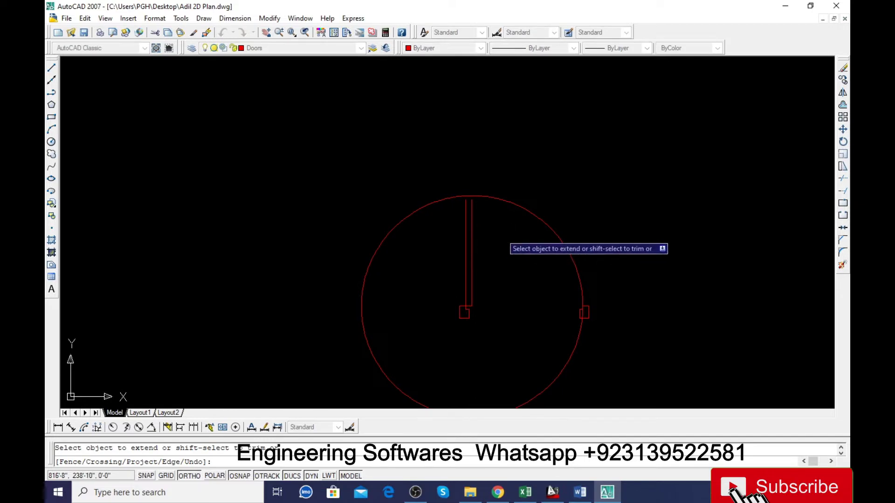
key(Escape)
key(Return)
key(Return)
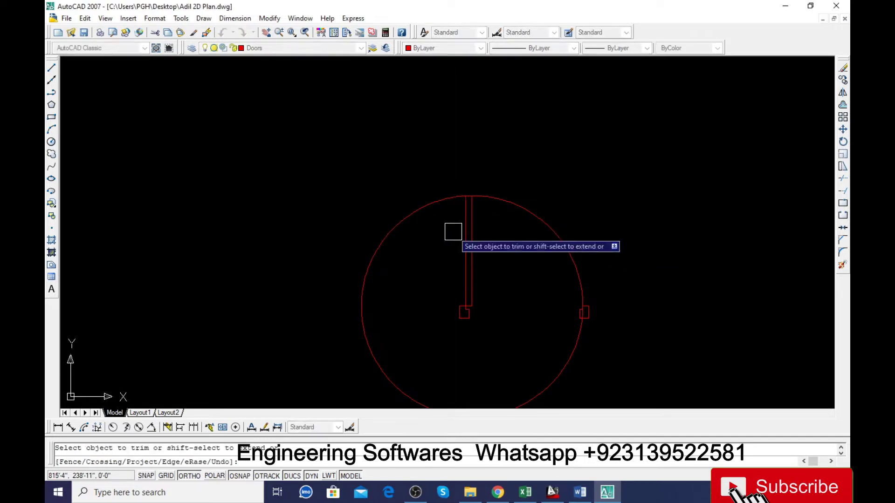
click(366, 270)
scroll(583, 324, up, 3)
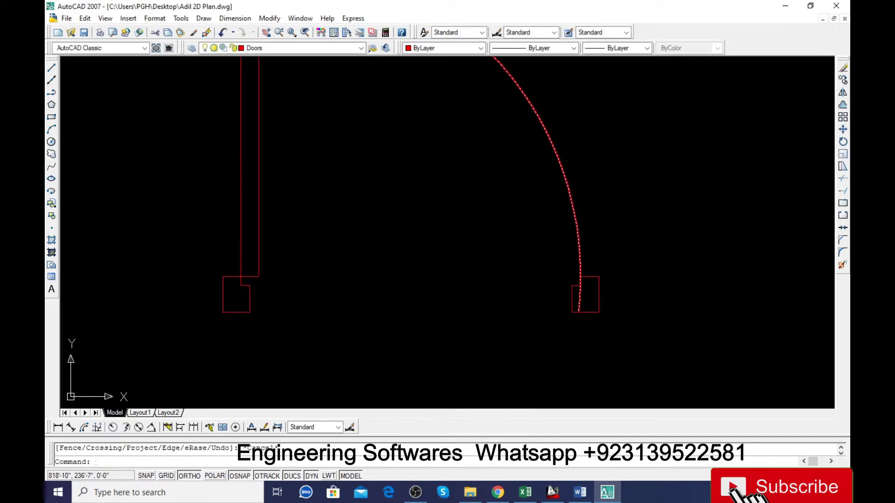
key(Return)
key(Return)
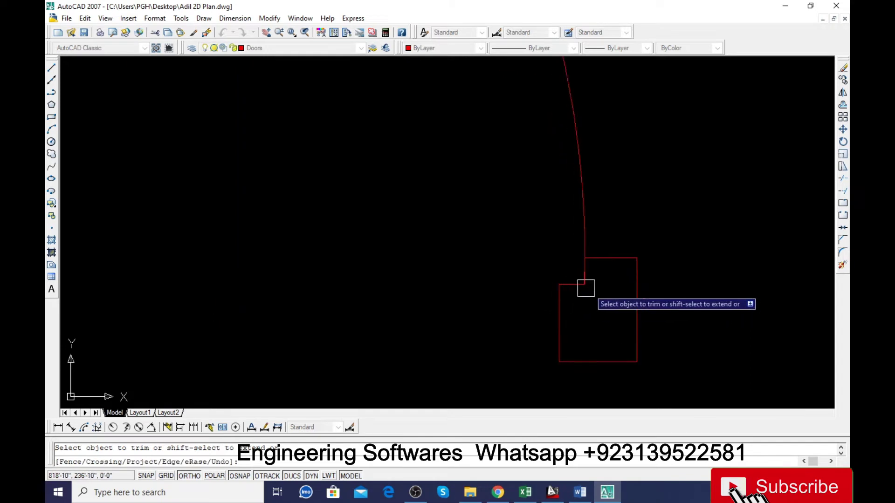
scroll(582, 272, down, 5)
Start a new block definition and window-select all the door objects.
scroll(496, 275, down, 5)
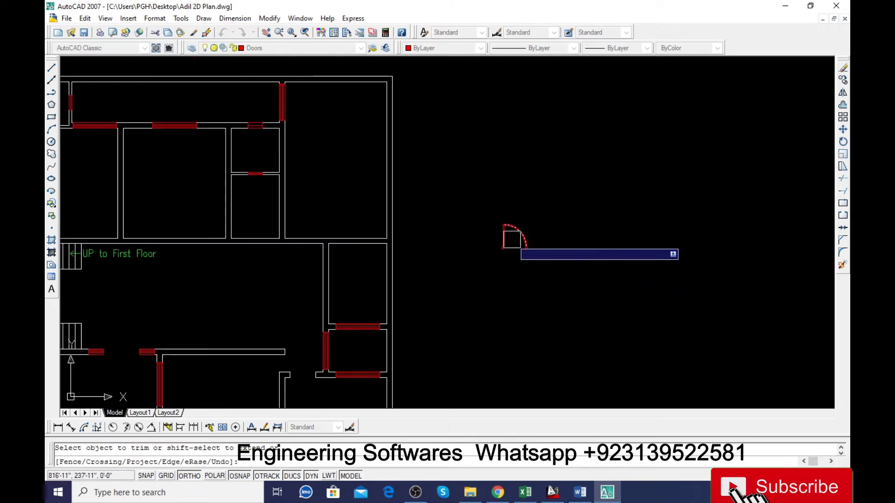
scroll(509, 247, up, 5)
key(Escape)
scroll(514, 259, down, 5)
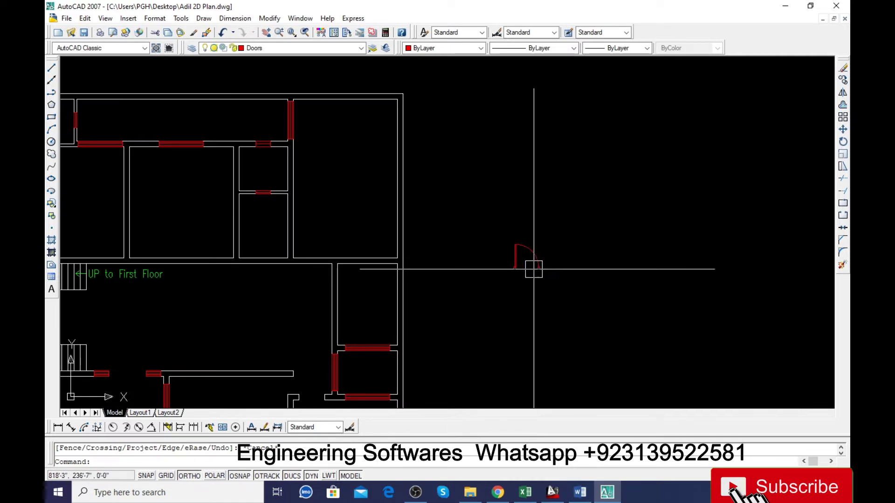
click(52, 218)
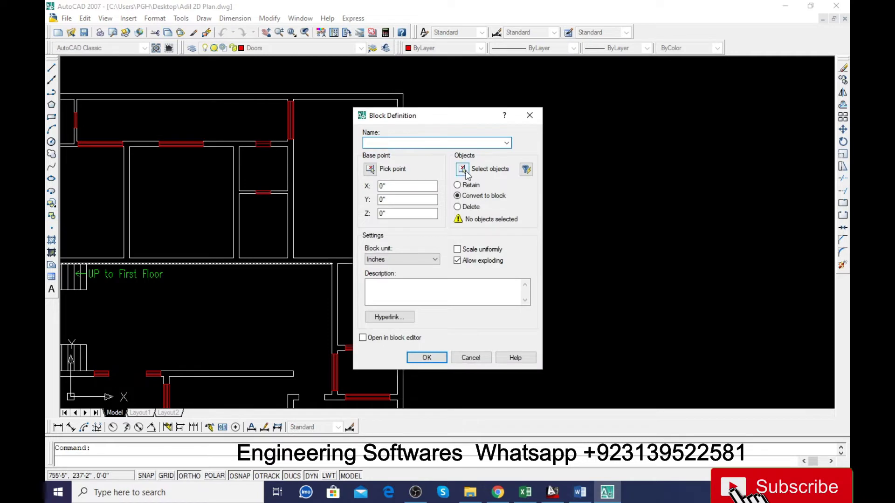
click(466, 173)
click(559, 177)
click(497, 353)
key(Return)
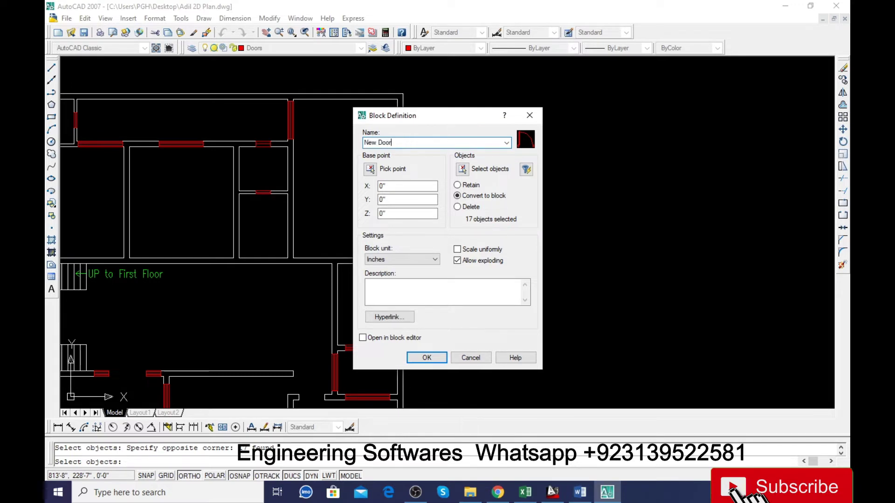
Set the base point at the door corner, create the New Door block, and select it.
click(372, 169)
scroll(536, 242, up, 3)
scroll(601, 261, up, 3)
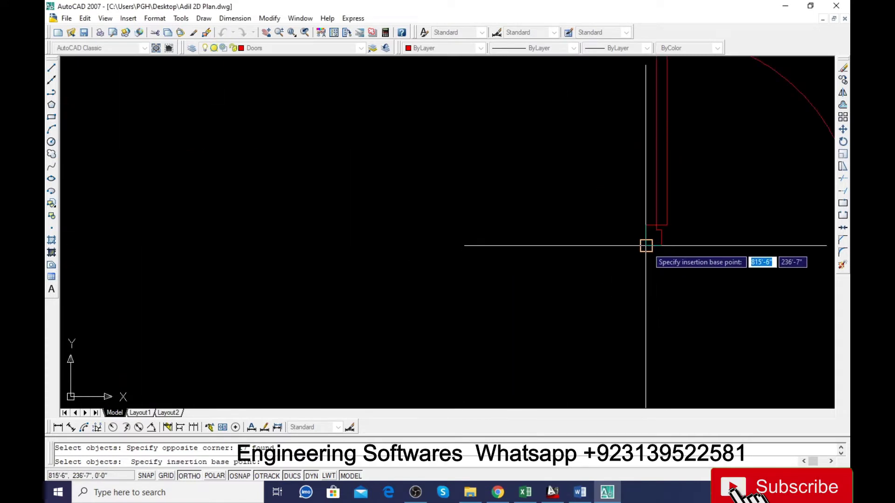
click(645, 246)
click(427, 358)
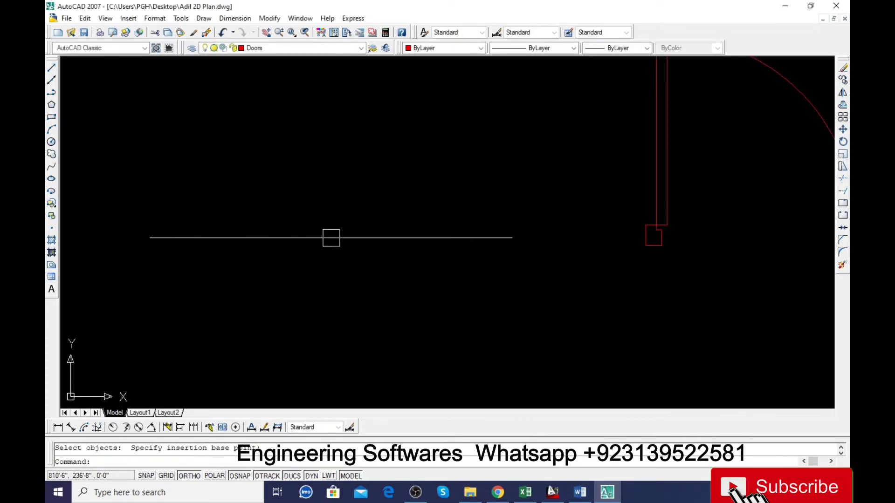
scroll(476, 250, down, 2)
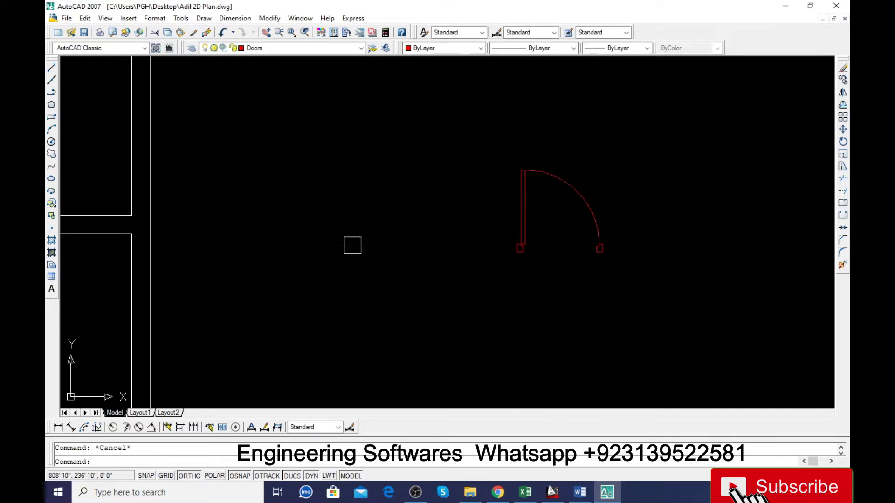
click(524, 222)
Draw a vertical guide line down through the wall above the stair label.
scroll(481, 230, down, 5)
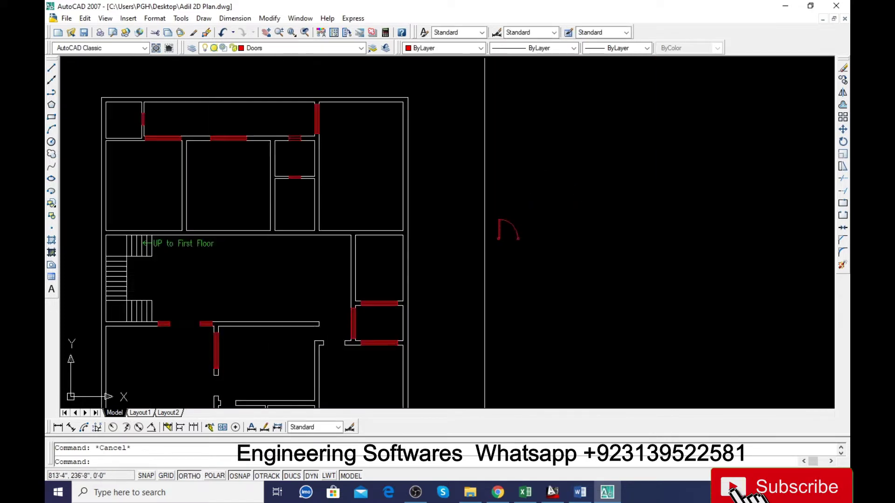
scroll(480, 229, down, 2)
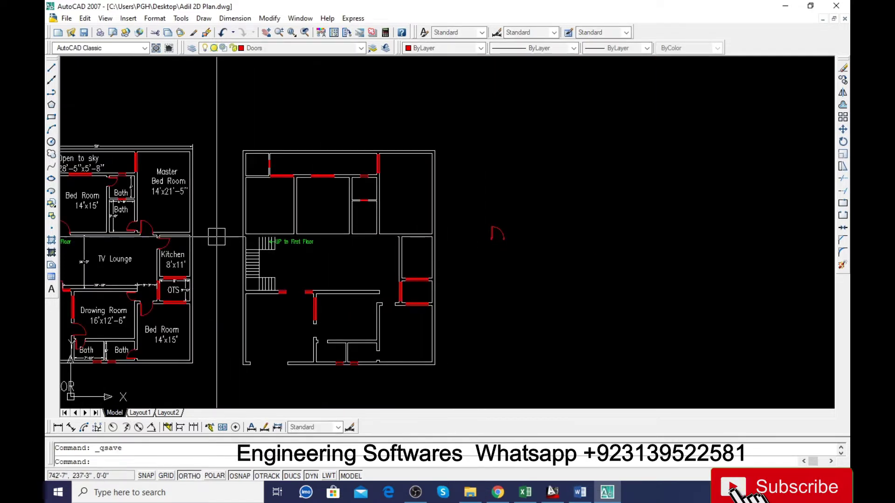
scroll(279, 237, up, 5)
scroll(234, 230, up, 4)
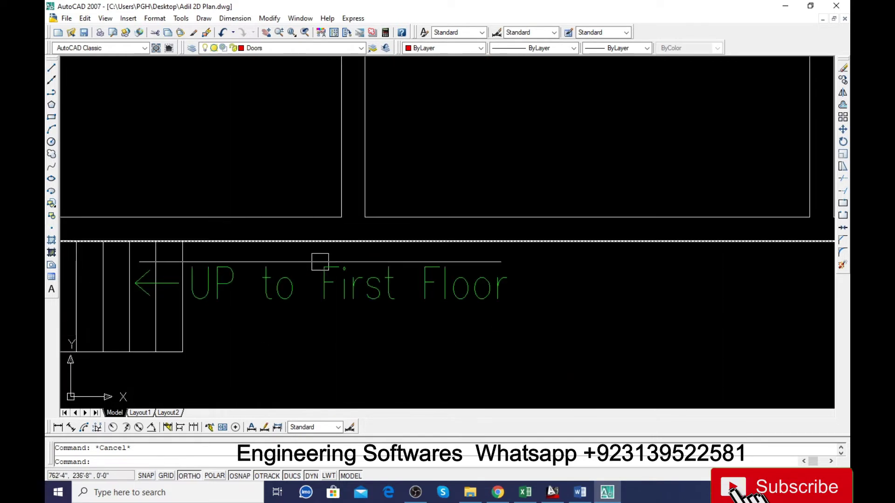
text(l)
key(Return)
click(341, 217)
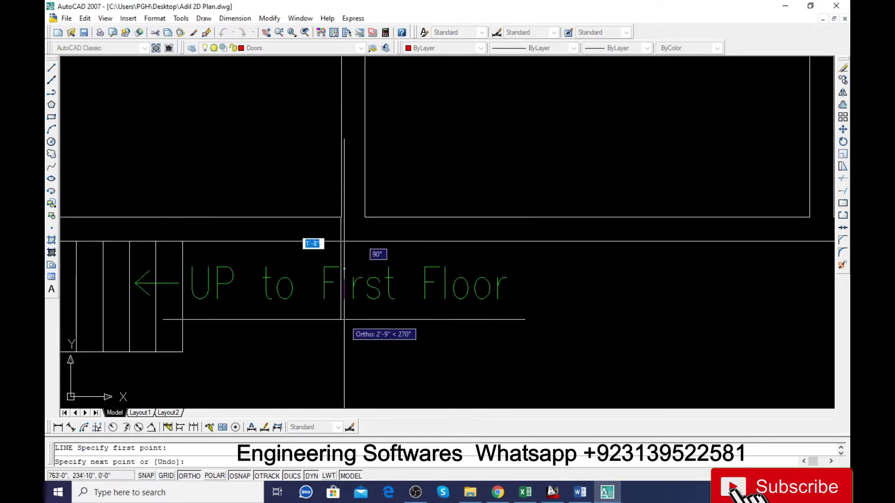
key(Return)
key(Return)
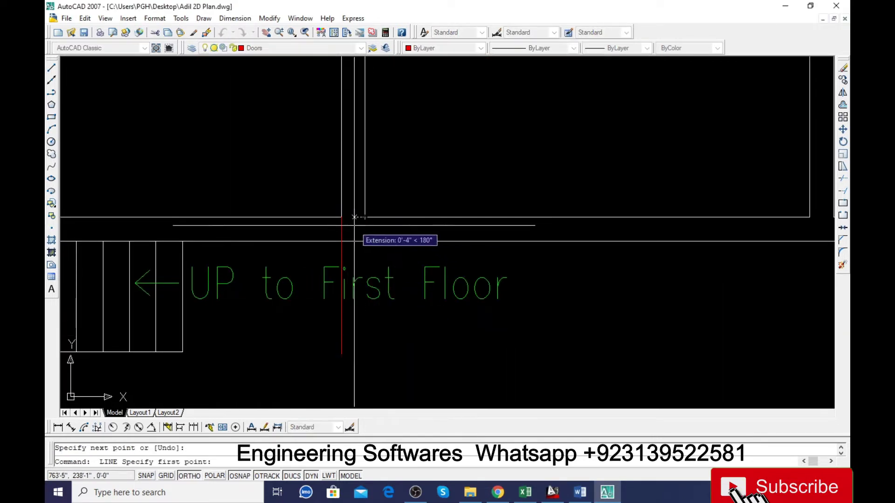
click(365, 217)
click(366, 373)
Offset copies of the red guide lines to each side and delete an unneeded one.
key(Return)
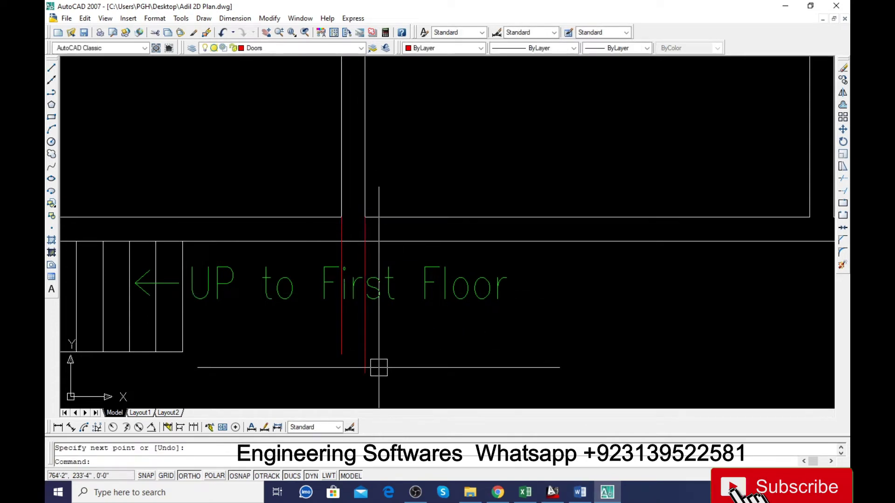
text(o)
key(Return)
key(Return)
click(365, 352)
click(371, 329)
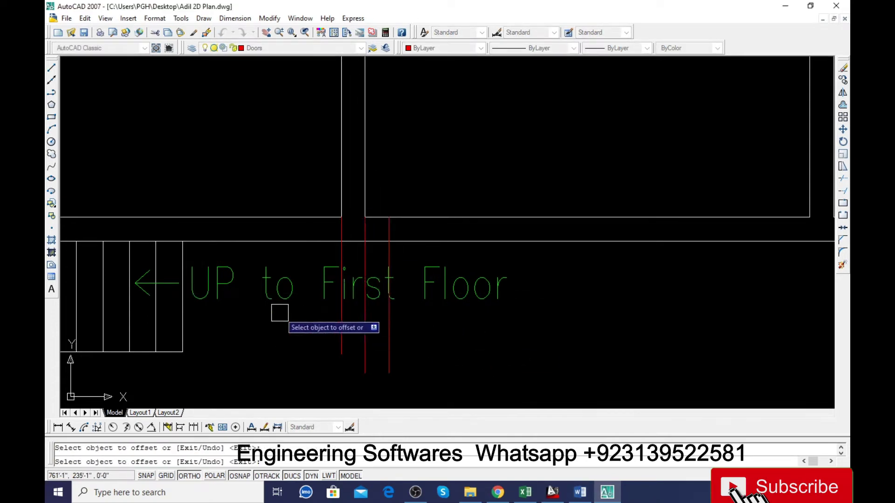
click(341, 327)
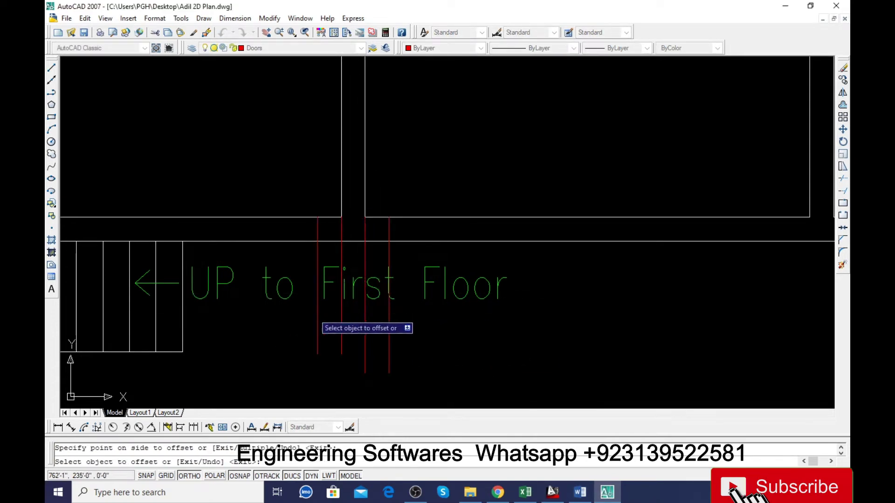
key(Return)
click(341, 334)
key(Delete)
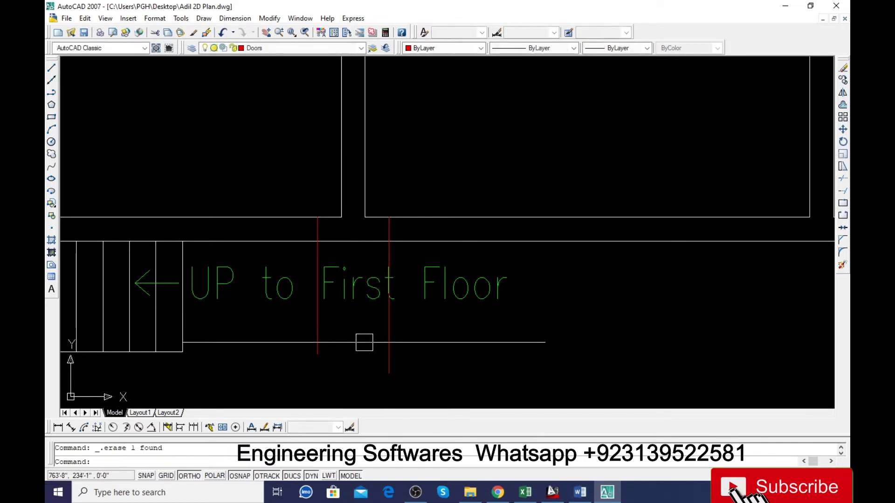
Offset the red lines 3.5 outward on both sides to mark the opening edges.
text(o)
key(Return)
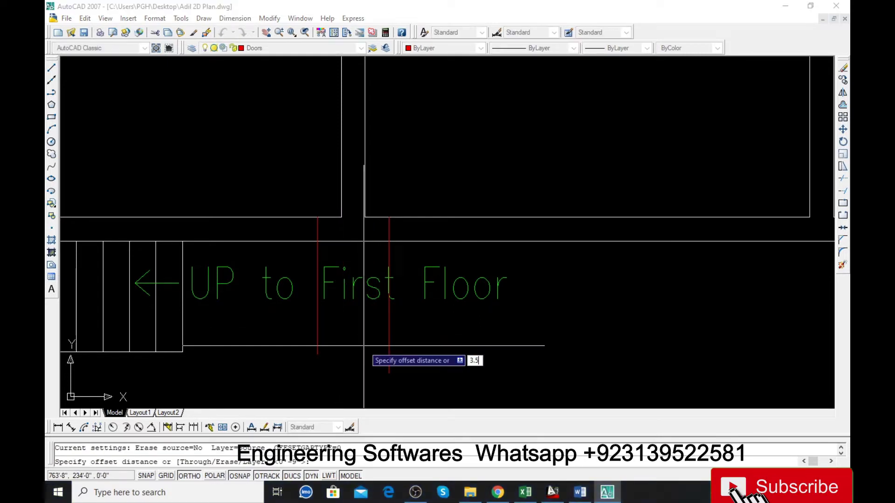
text(3.5)
key(Return)
click(388, 346)
click(419, 335)
click(317, 345)
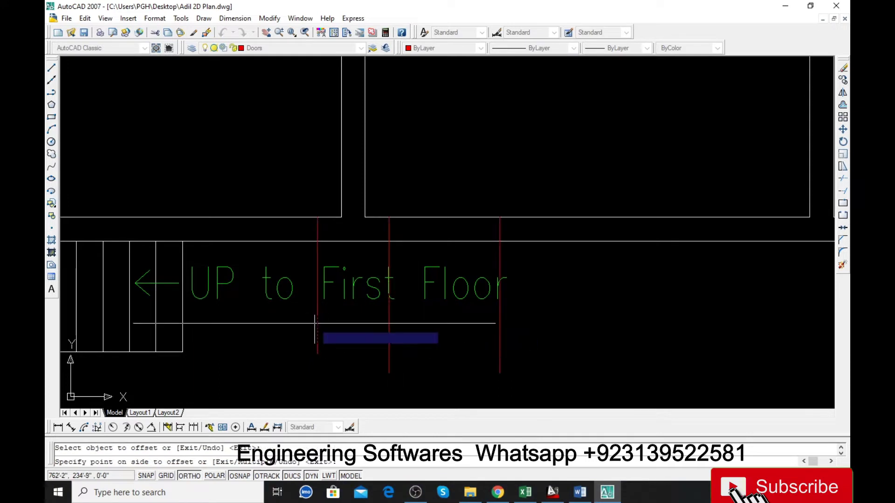
click(280, 336)
key(Escape)
Trim the excess red line ends below and across the wall.
text(r)
key(Return)
key(Return)
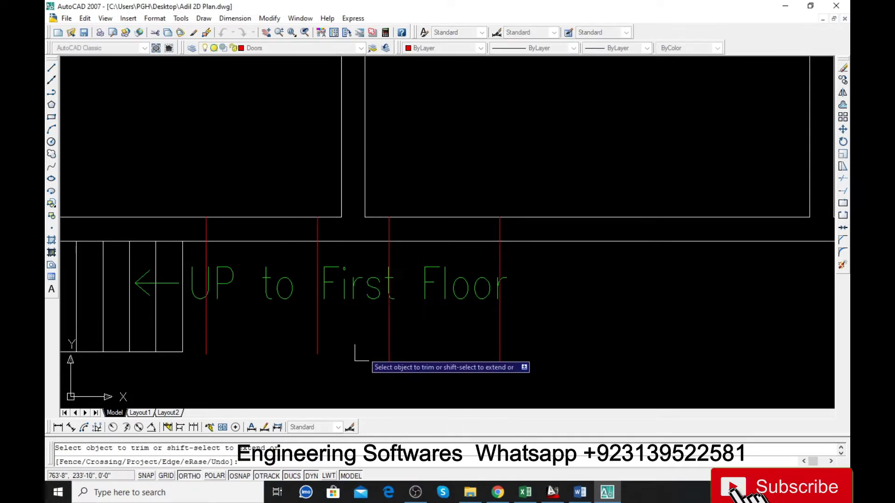
click(401, 348)
click(302, 345)
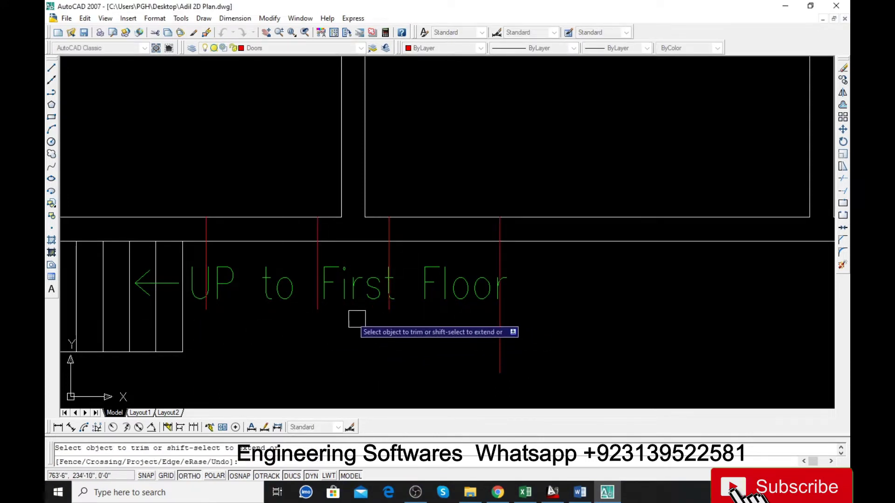
scroll(405, 256, up, 4)
click(421, 248)
click(169, 228)
scroll(460, 254, down, 4)
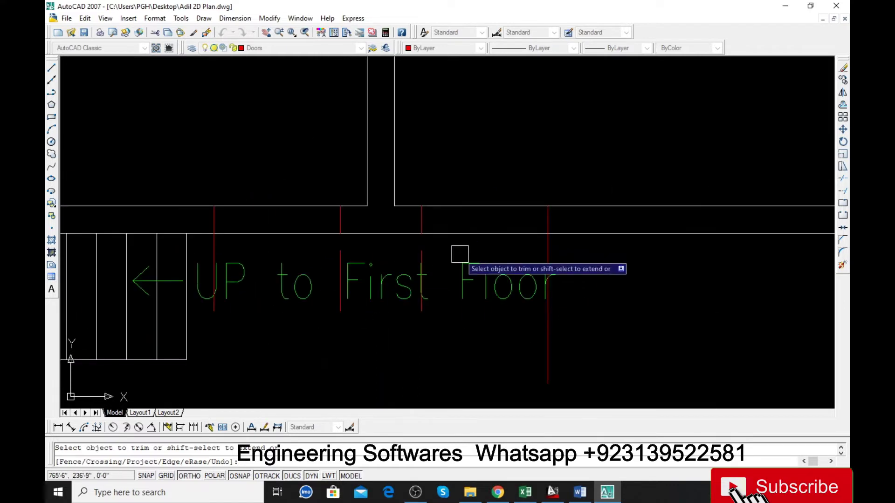
scroll(256, 248, up, 1)
scroll(198, 243, up, 1)
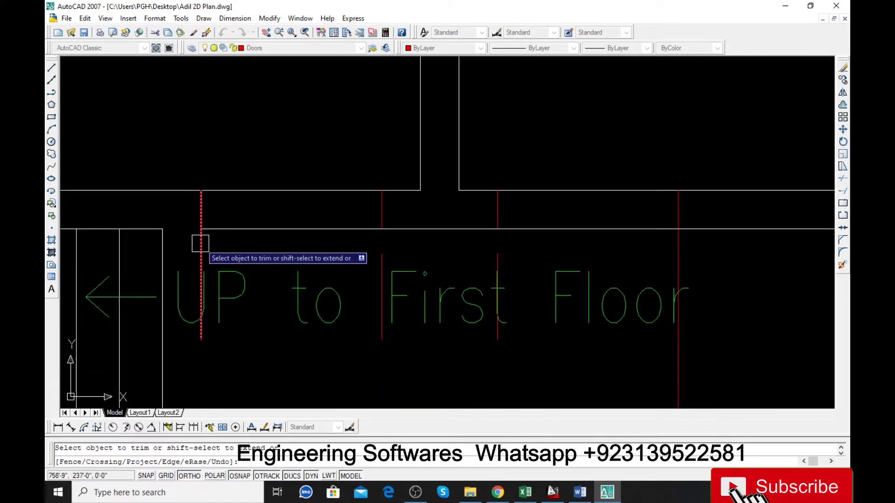
scroll(200, 243, up, 1)
scroll(266, 230, down, 1)
scroll(270, 230, down, 2)
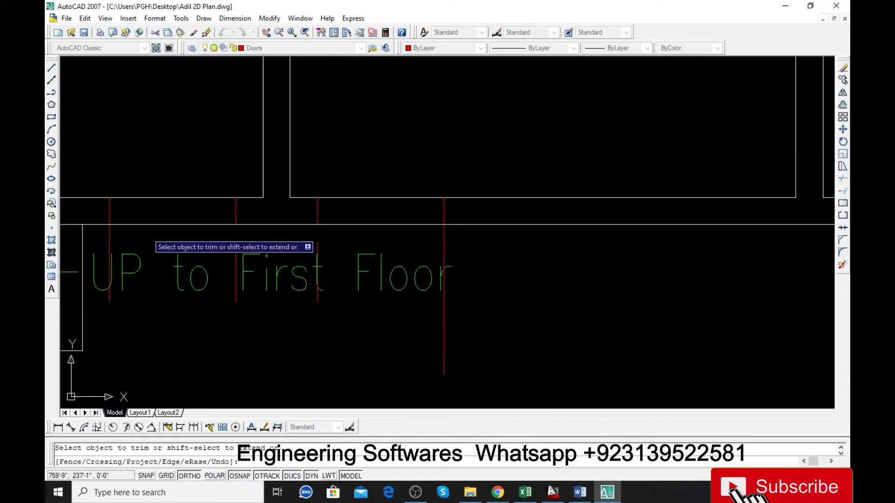
scroll(116, 233, up, 1)
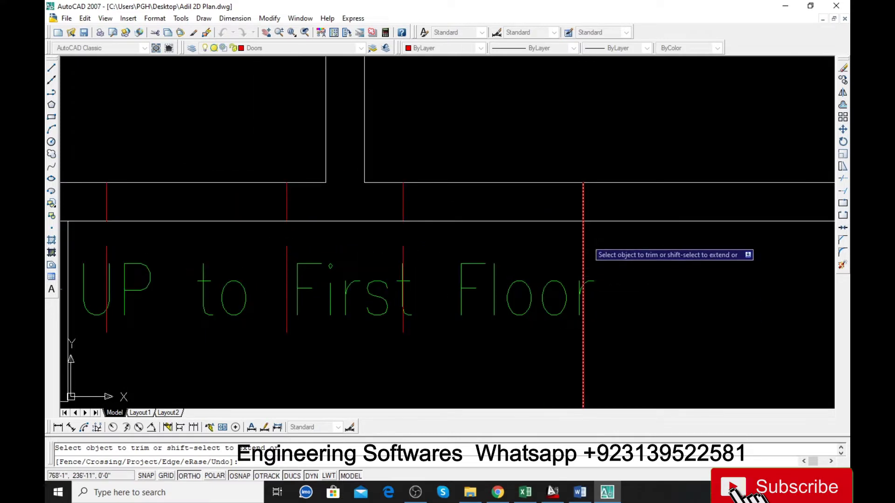
key(Escape)
Erase the leftover stray red lines around the opening.
scroll(635, 267, down, 3)
drag(636, 267, 575, 295)
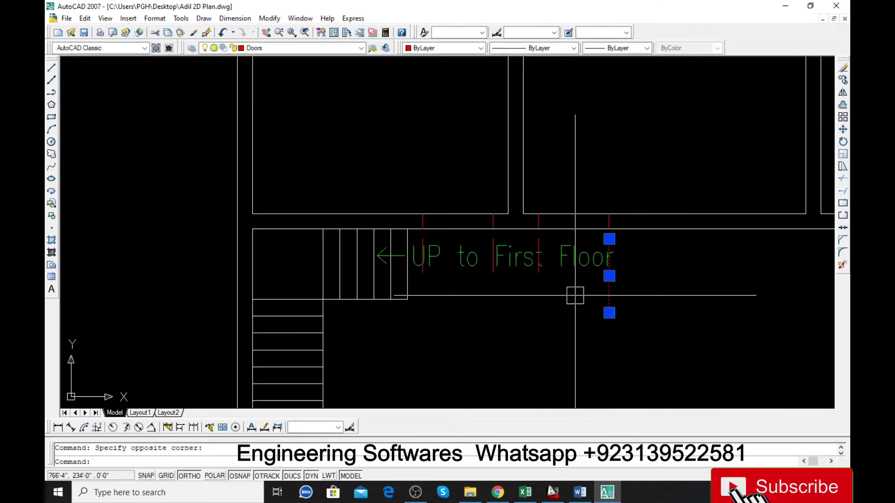
click(493, 273)
key(Delete)
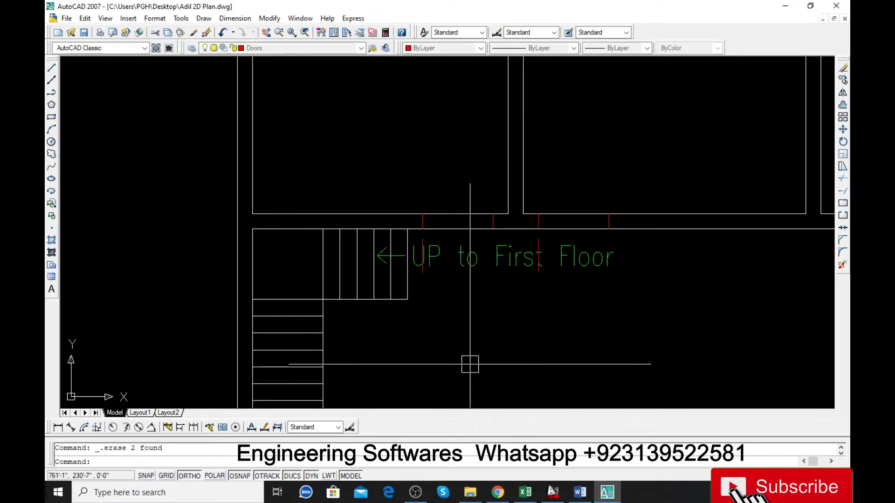
scroll(466, 299, up, 3)
key(Delete)
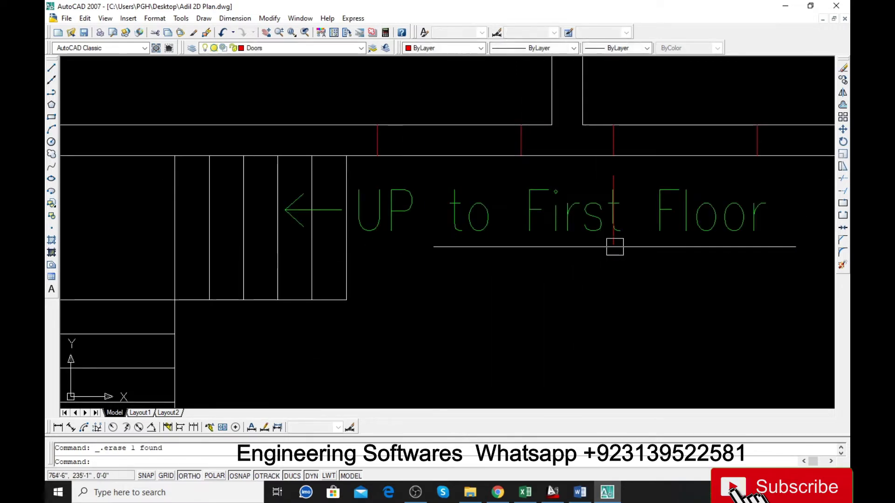
click(613, 243)
key(Delete)
scroll(471, 303, down, 2)
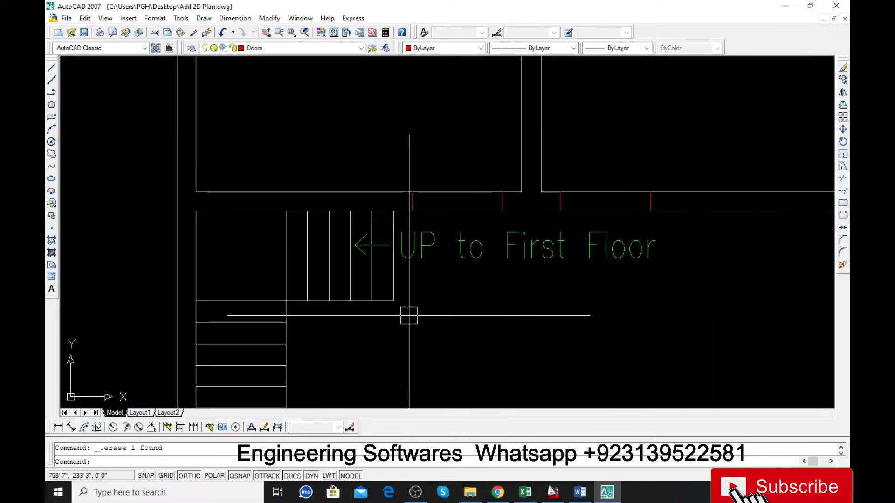
text(tr)
Trim the upper and lower wall lines between the opening edges.
key(Return)
key(Return)
click(457, 211)
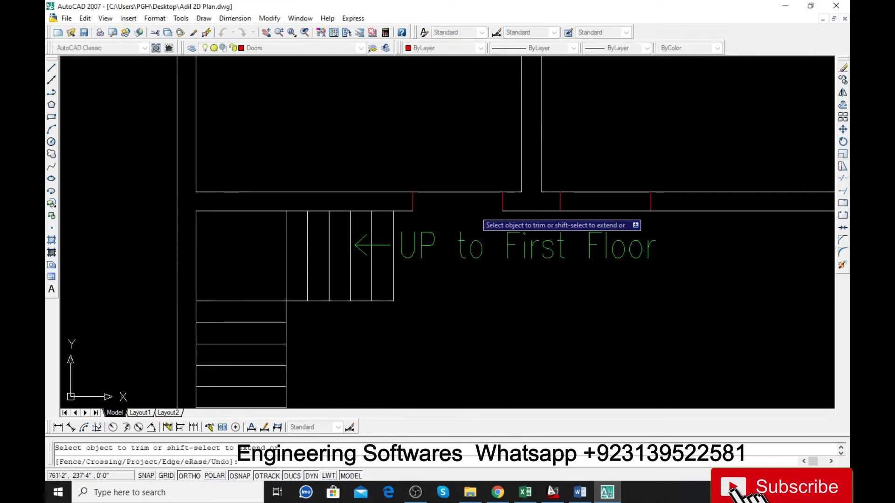
click(457, 191)
click(605, 192)
click(601, 211)
key(Escape)
scroll(669, 258, down, 3)
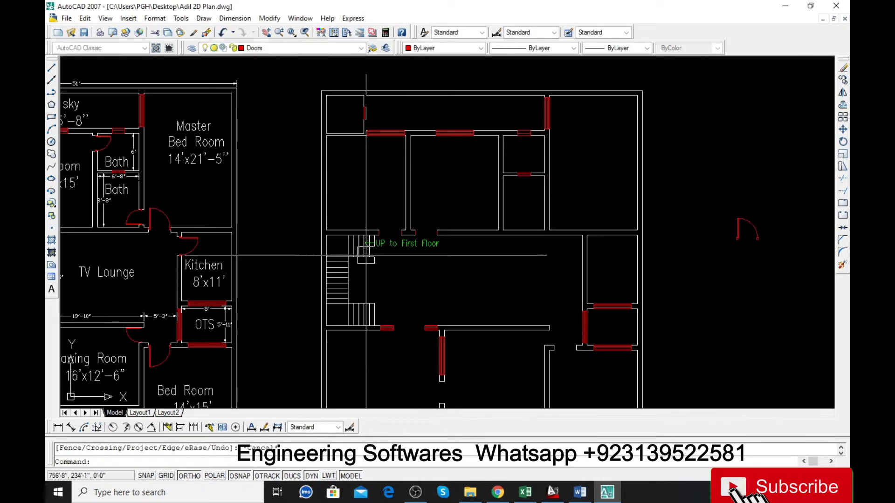
scroll(726, 232, up, 4)
Attempt to move the red door, then undo the misplaced move.
click(800, 254)
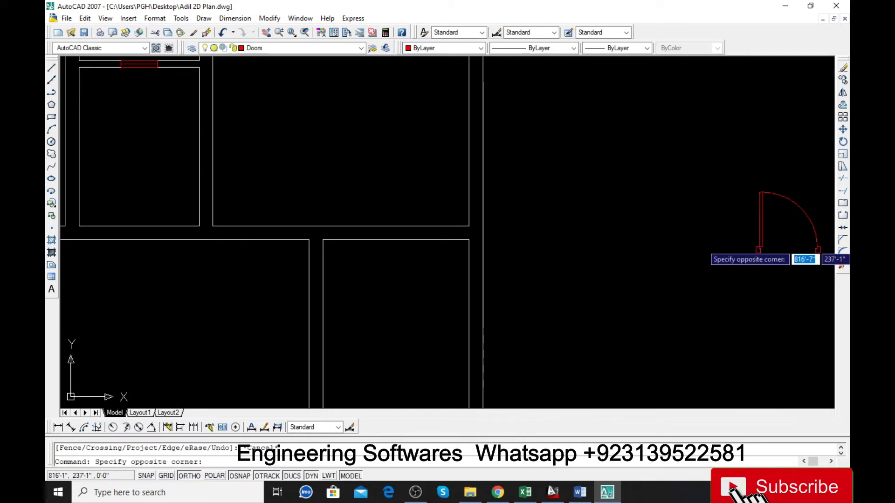
click(743, 247)
key(Escape)
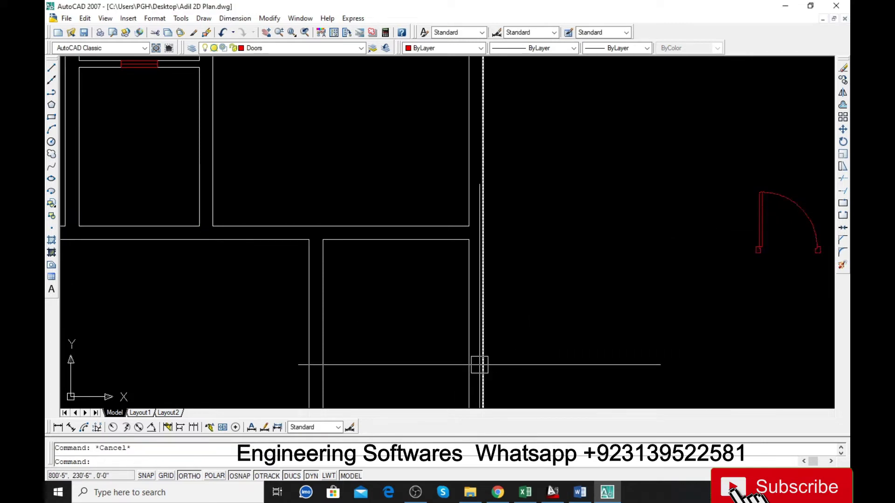
text(m)
key(Return)
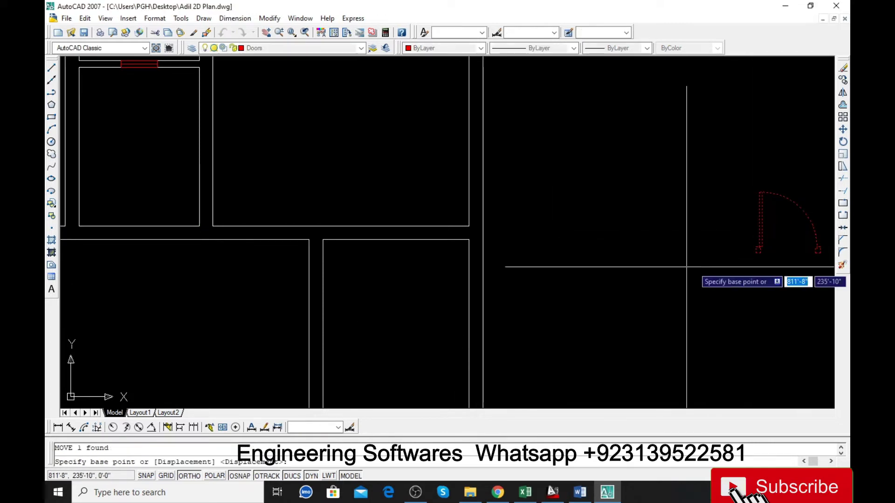
scroll(760, 254, up, 2)
click(741, 254)
key(Return)
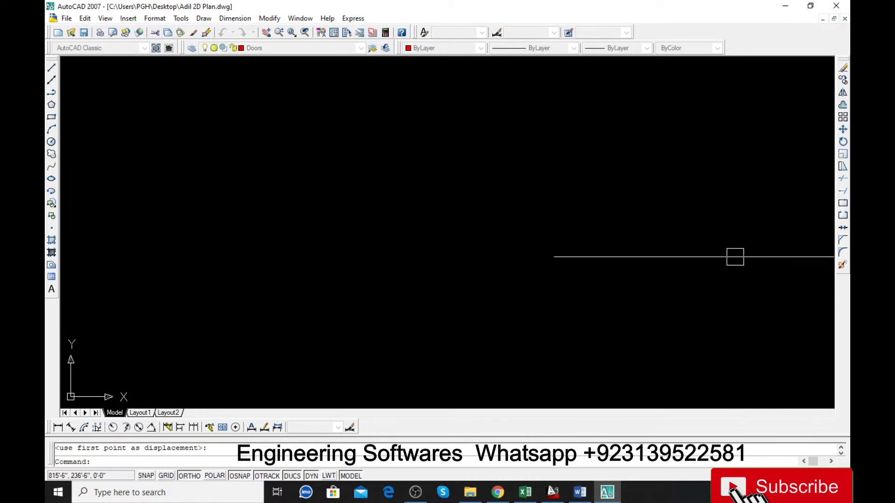
key(ctrl+z)
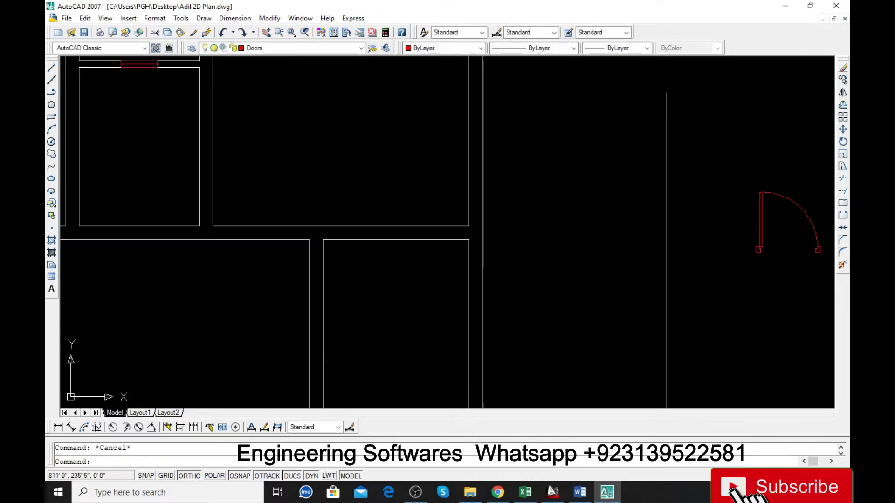
Move the red door by its corner into the new wall opening above the stair label.
click(747, 247)
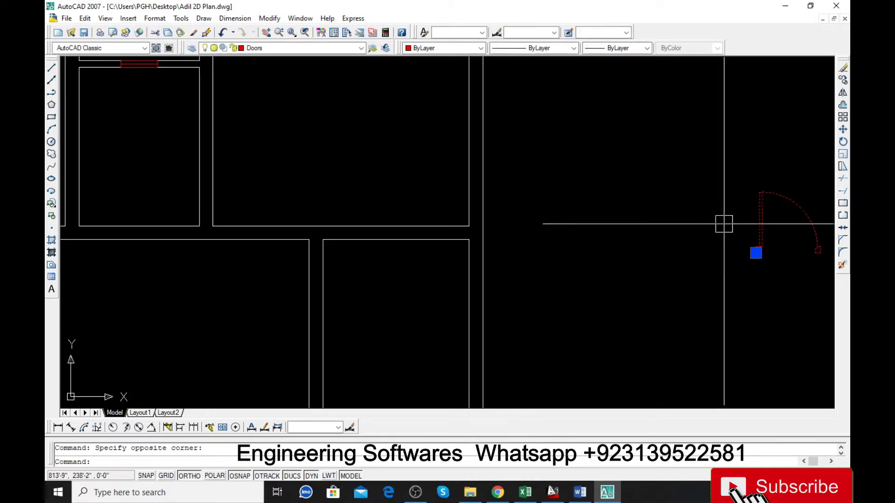
text(m)
key(Return)
scroll(745, 280, up, 3)
scroll(724, 266, up, 2)
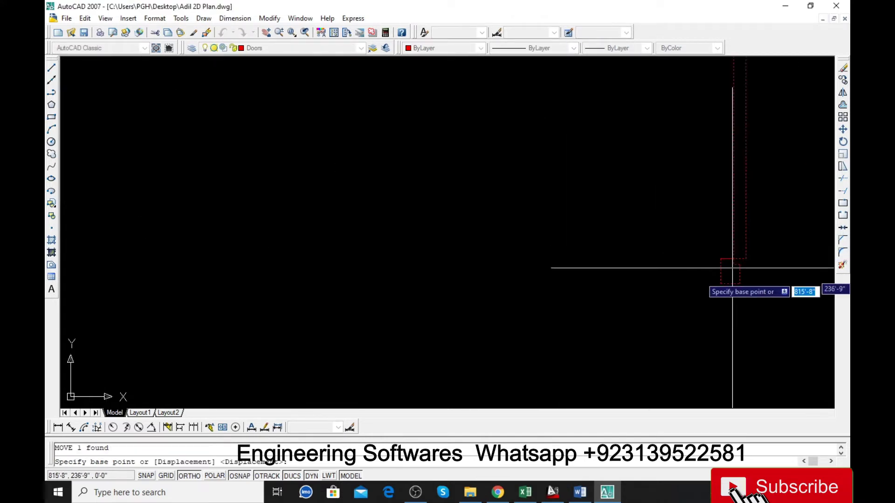
scroll(730, 289, up, 2)
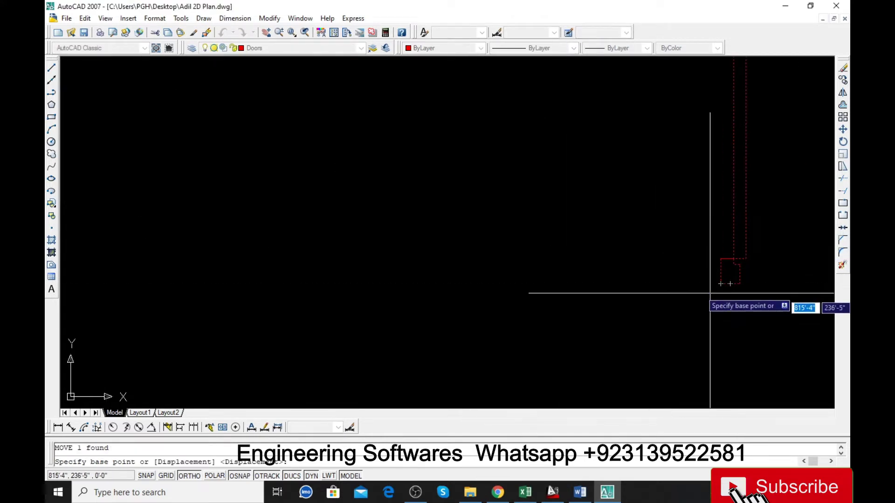
scroll(723, 284, up, 3)
click(725, 284)
scroll(736, 284, down, 3)
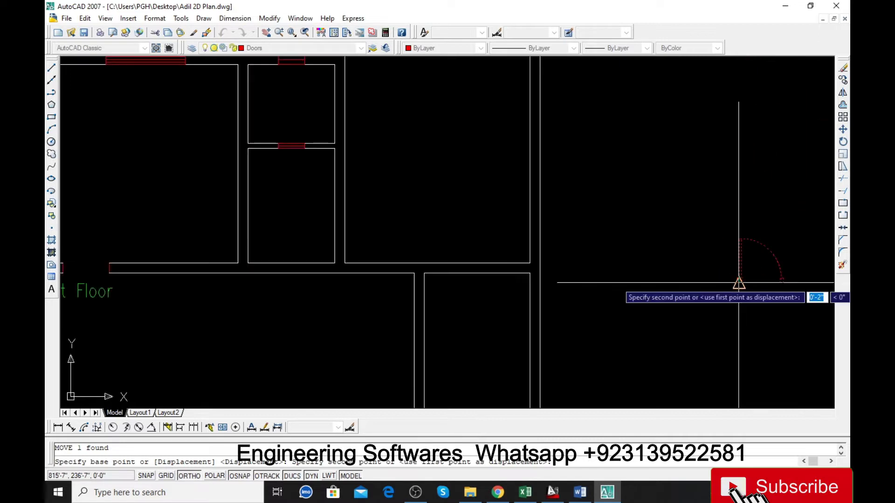
scroll(419, 282, down, 3)
scroll(276, 259, up, 3)
scroll(276, 260, up, 3)
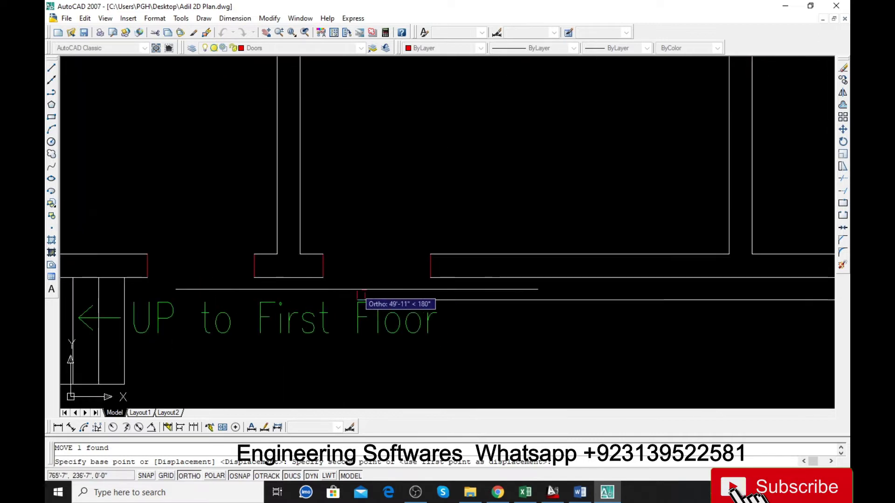
click(325, 266)
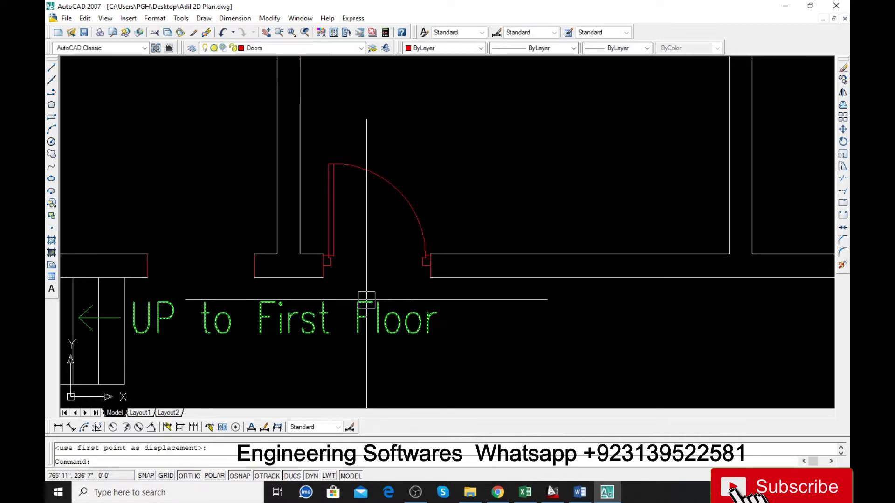
Mirror the door across a vertical line at the wall, keeping the original.
text(mi)
key(Return)
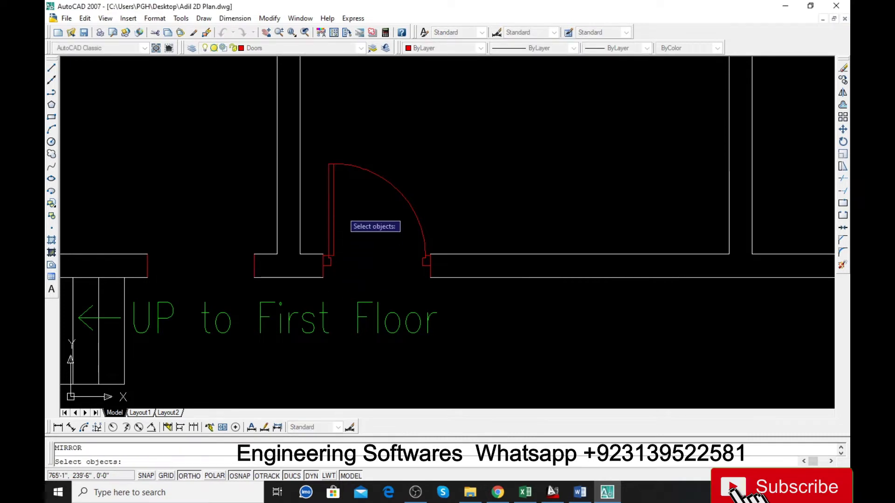
click(328, 218)
key(Return)
click(295, 279)
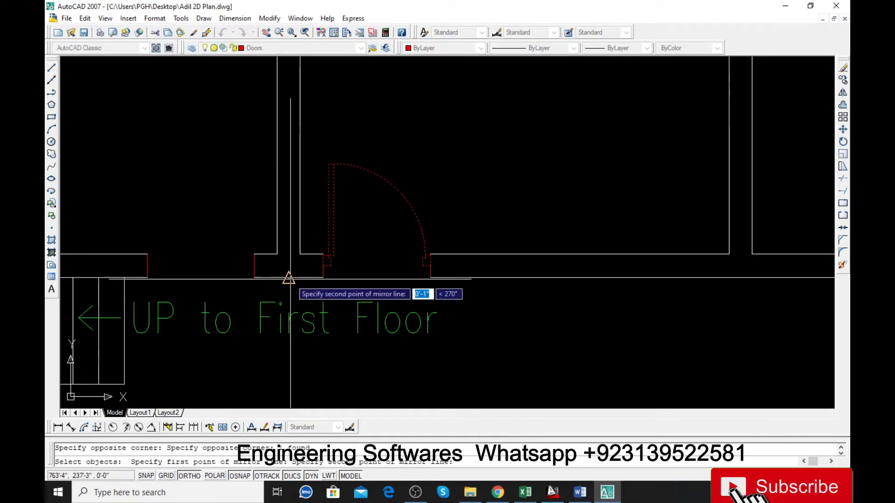
click(291, 269)
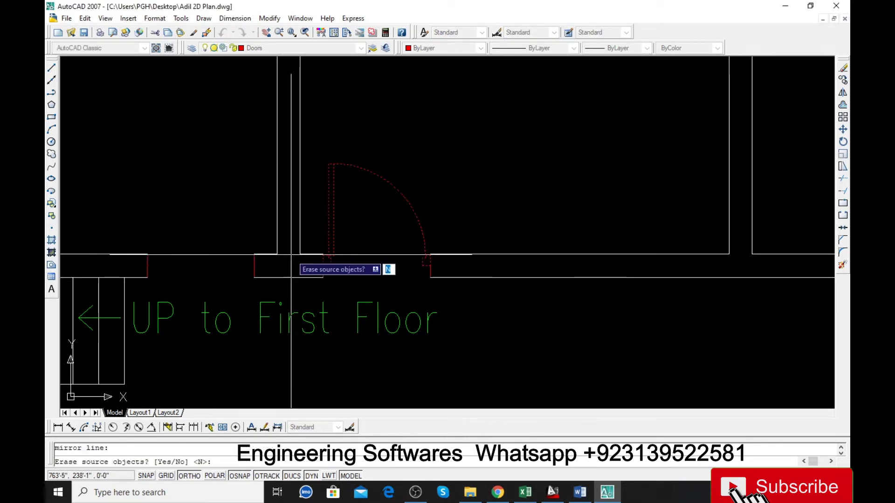
key(Return)
Move both doors together down onto the wall line.
scroll(223, 261, up, 2)
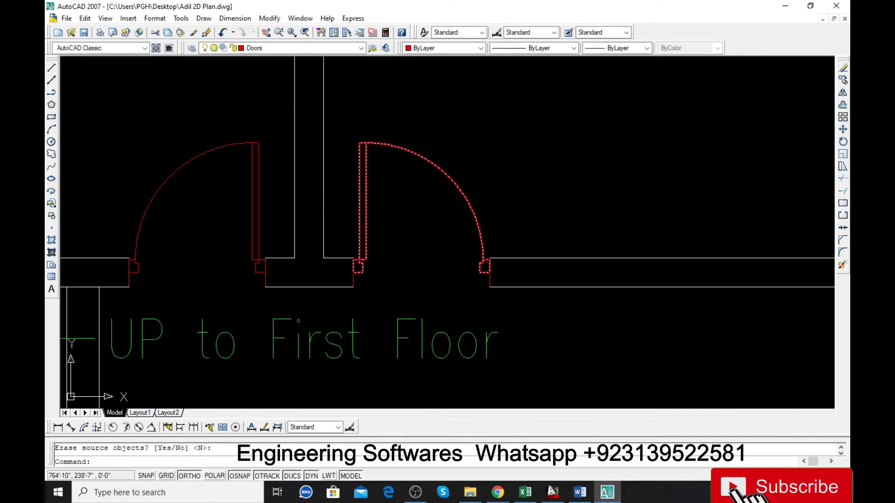
click(259, 244)
text(m)
key(Return)
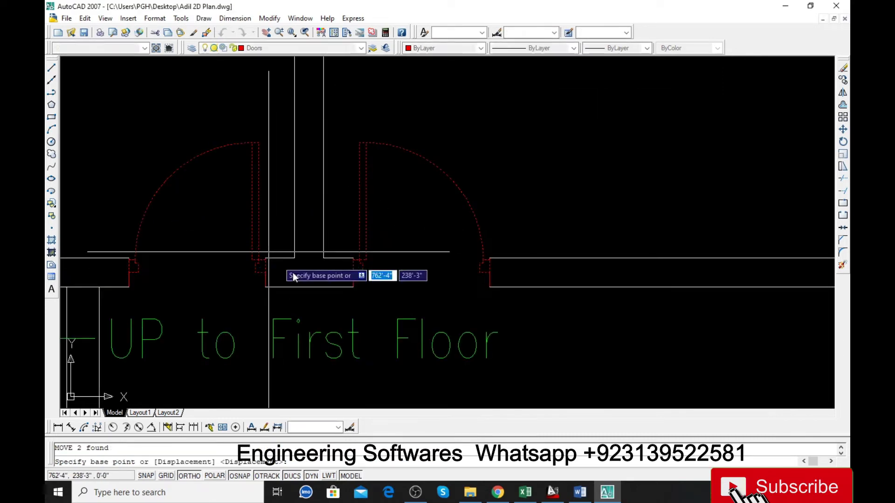
scroll(293, 277, up, 3)
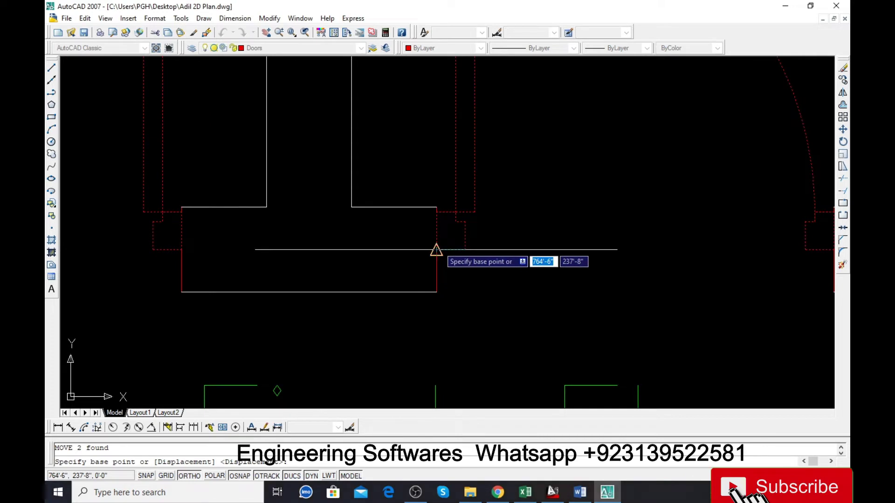
click(436, 250)
click(433, 293)
scroll(344, 280, down, 2)
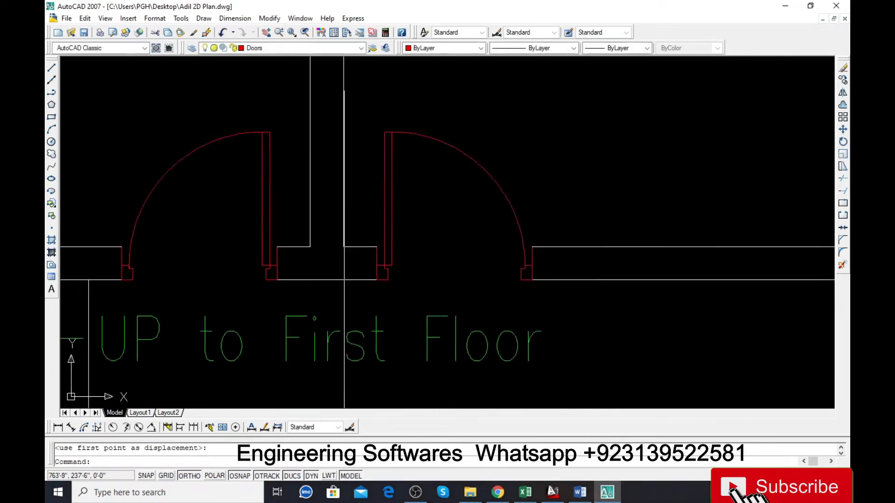
scroll(493, 296, down, 5)
scroll(442, 280, up, 2)
scroll(417, 295, up, 3)
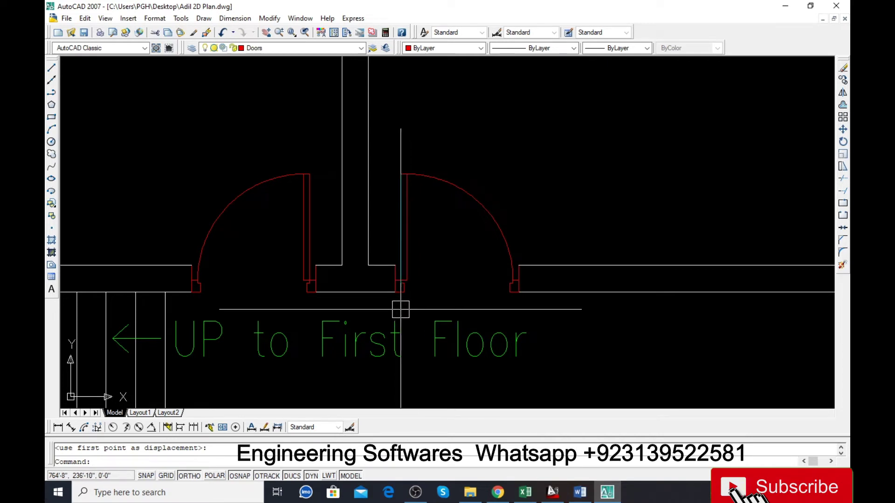
scroll(400, 310, down, 4)
Zoom to the wall corner and start a line there, then cancel it.
scroll(401, 310, down, 3)
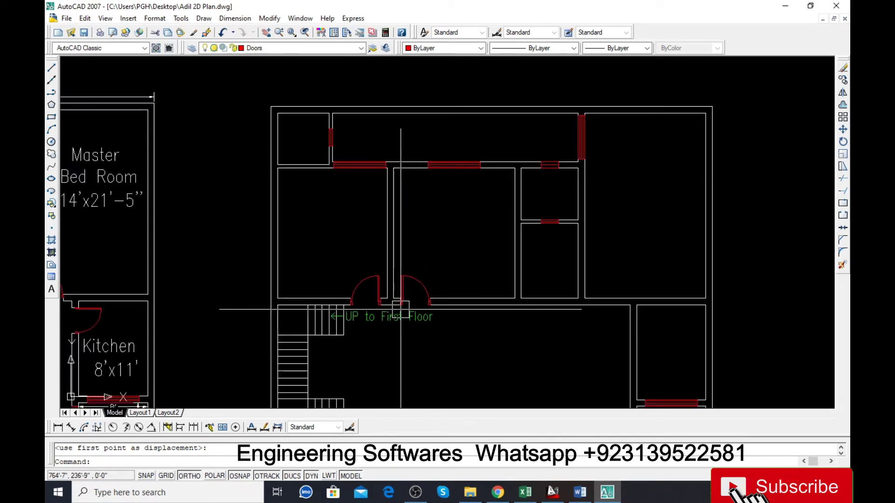
scroll(336, 206, up, 4)
scroll(283, 154, up, 3)
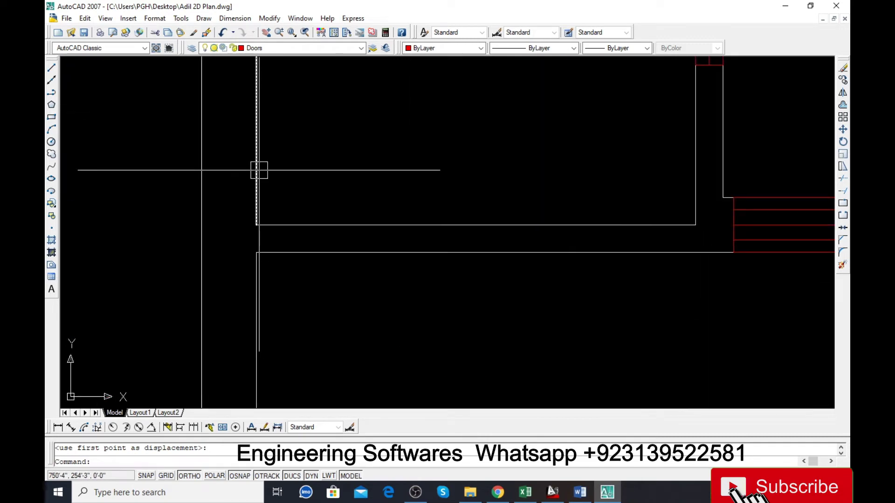
key(l)
key(Return)
click(257, 225)
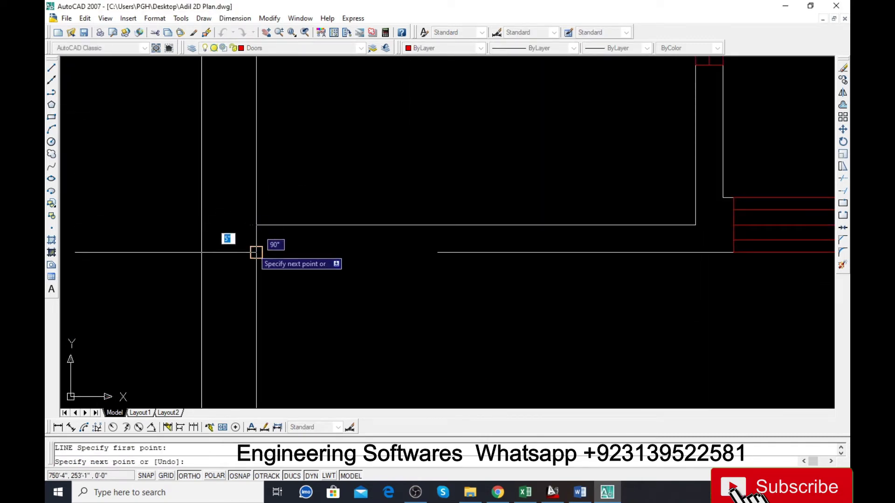
key(Escape)
Offset the wall end line 4.5 to mark the first opening edge and delete a stray line.
key(o)
key(Return)
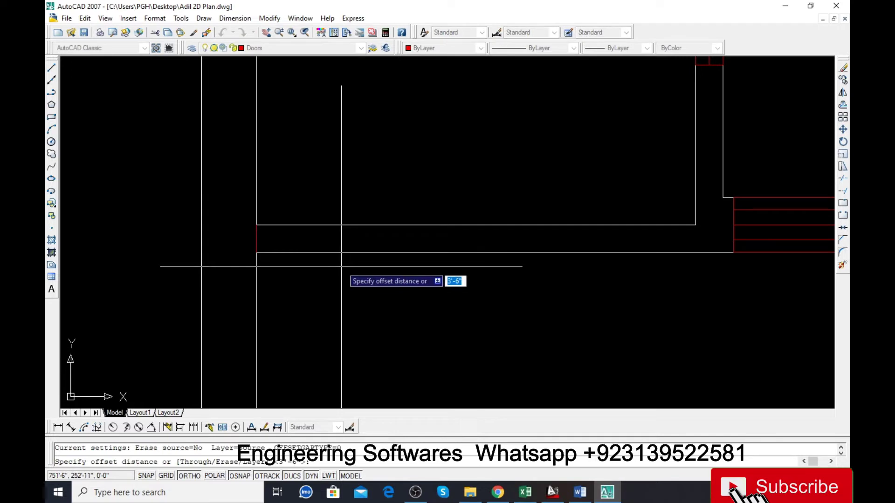
key(Return)
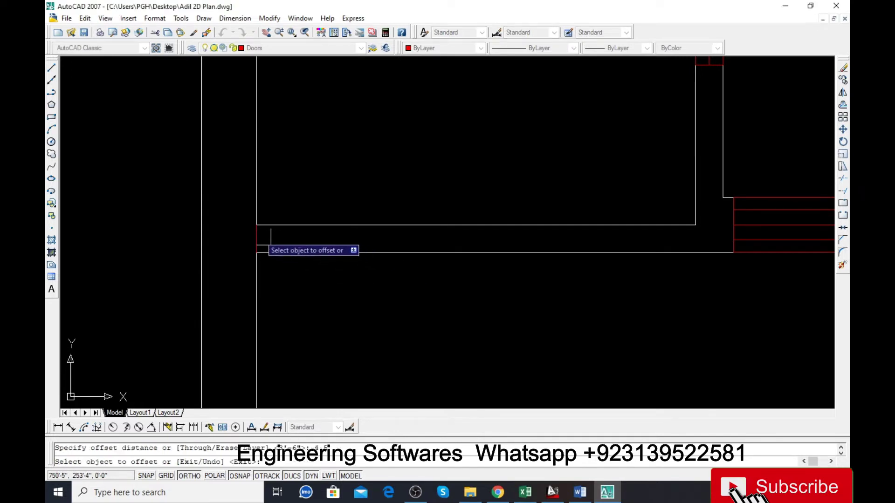
click(256, 235)
click(263, 240)
key(Escape)
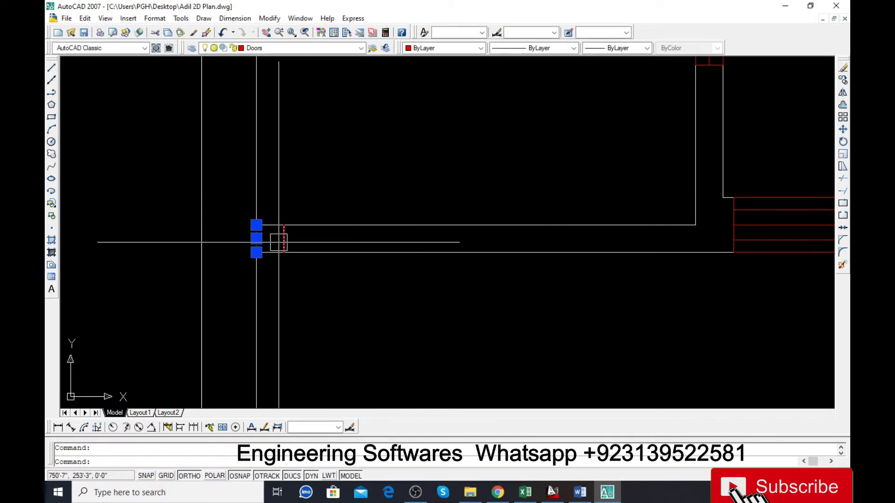
key(Delete)
Offset that edge 2.5' along the wall to mark the opening's second side.
key(Return)
text(2.5)
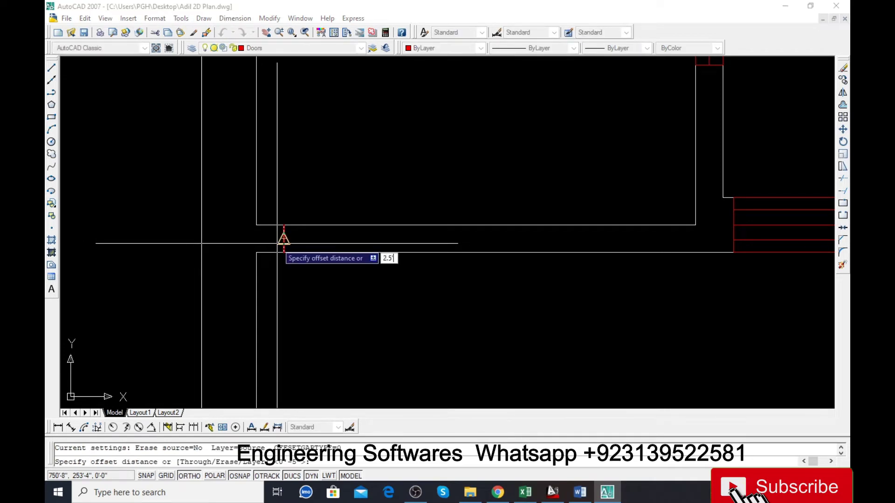
key(Return)
click(290, 242)
click(351, 254)
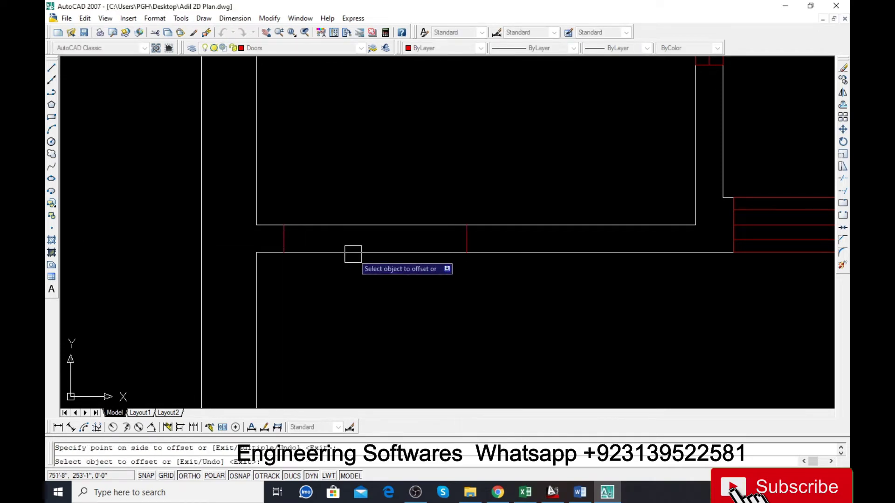
key(Escape)
key(Return)
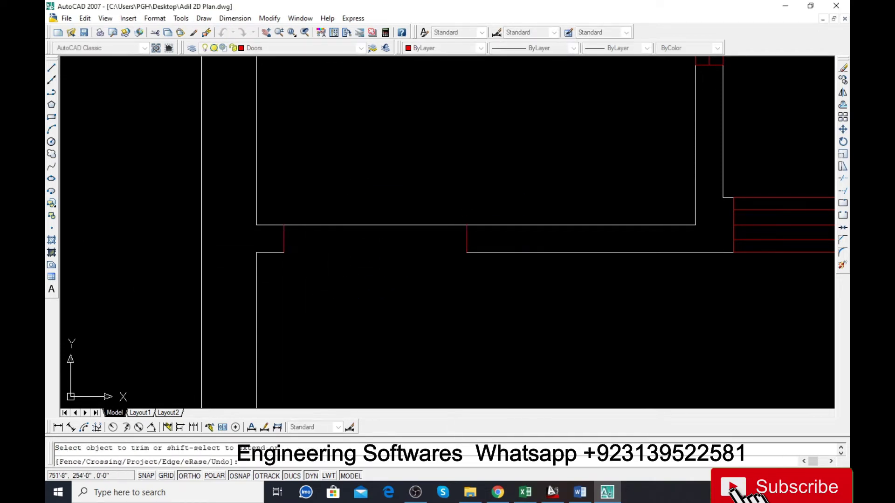
scroll(322, 287, down, 1)
scroll(320, 270, down, 2)
scroll(320, 244, down, 3)
Copy the right-hand door from its base point into another room.
scroll(345, 298, up, 3)
key(Escape)
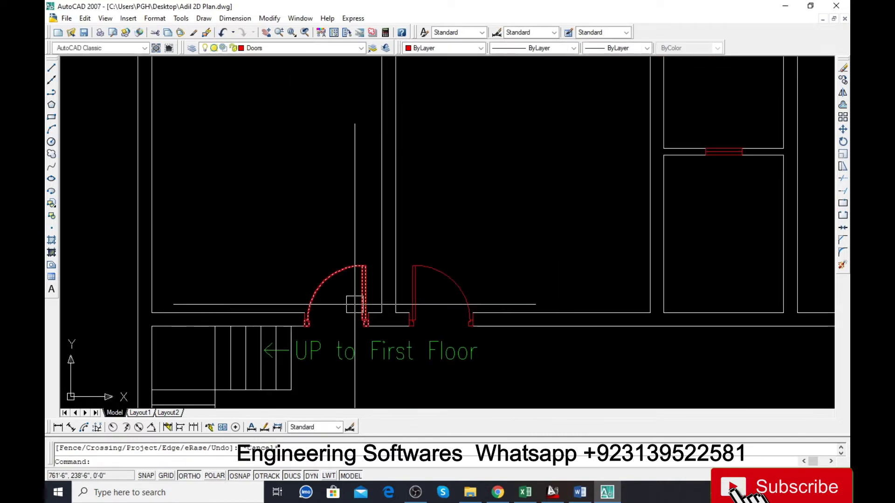
click(414, 282)
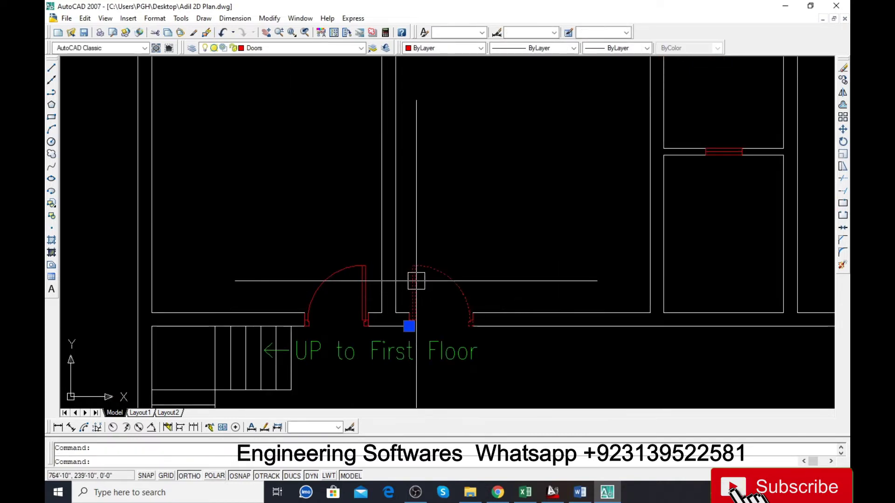
text(co)
key(Return)
click(440, 304)
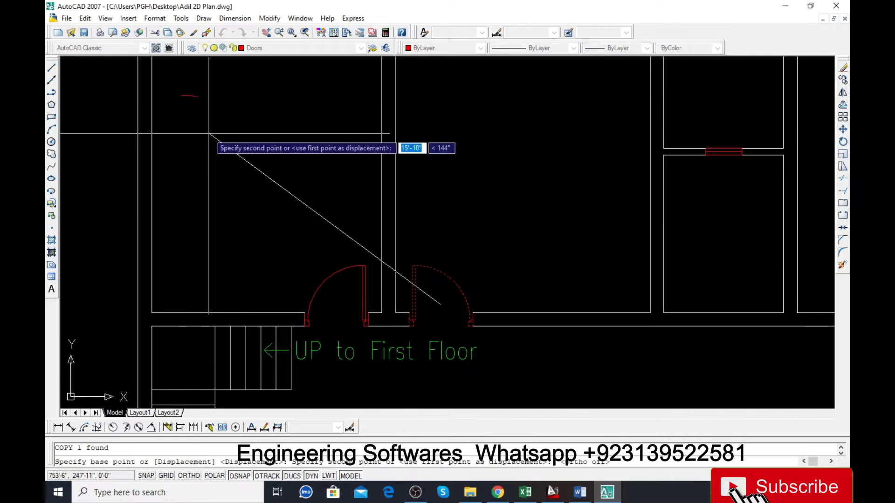
click(240, 113)
scroll(240, 113, down, 3)
scroll(299, 234, up, 3)
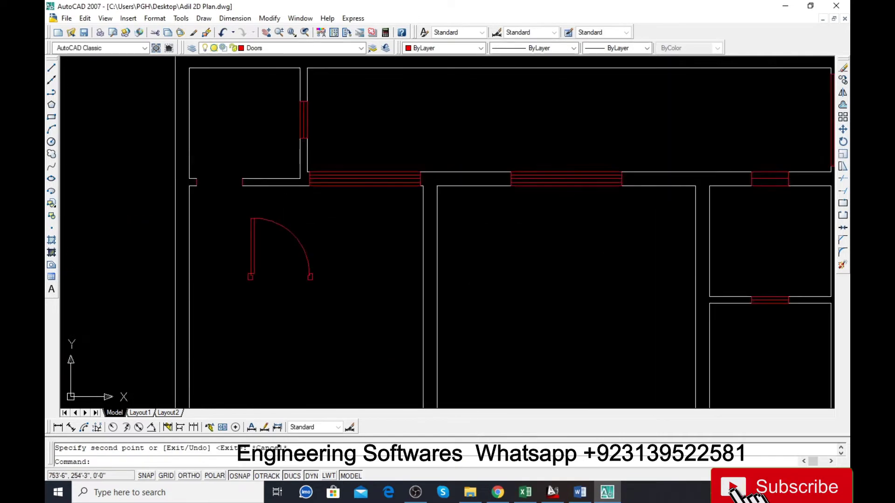
scroll(234, 201, up, 2)
key(Escape)
Save the drawing with Ctrl+S.
key(ctrl+s)
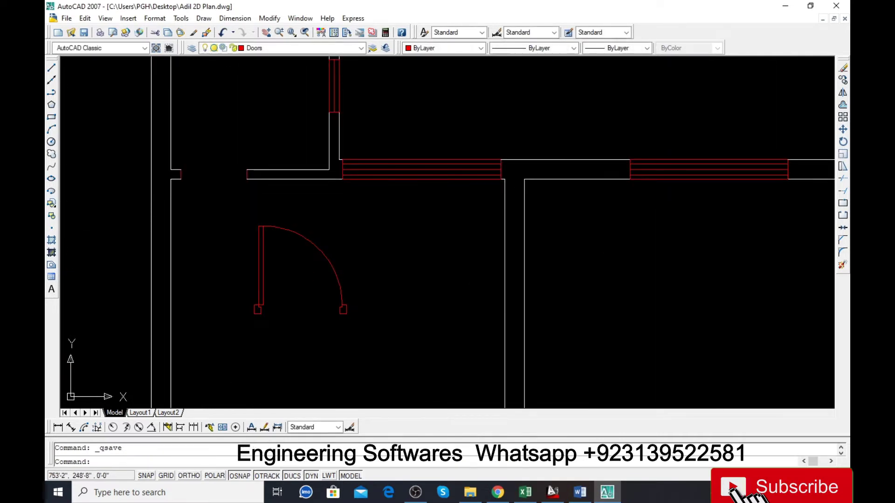
key(Escape)
scroll(251, 312, up, 3)
scroll(252, 312, up, 2)
text(al)
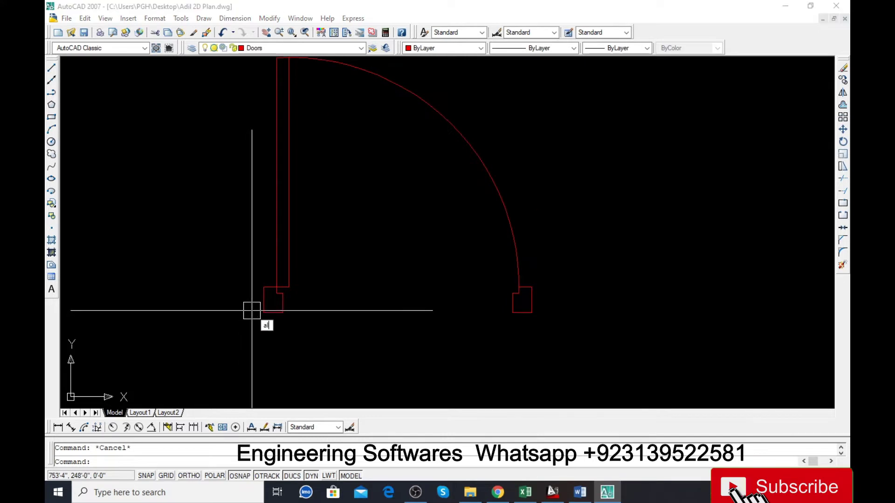
Align the copied door, matching its two reference points to the new wall opening.
key(Return)
click(264, 307)
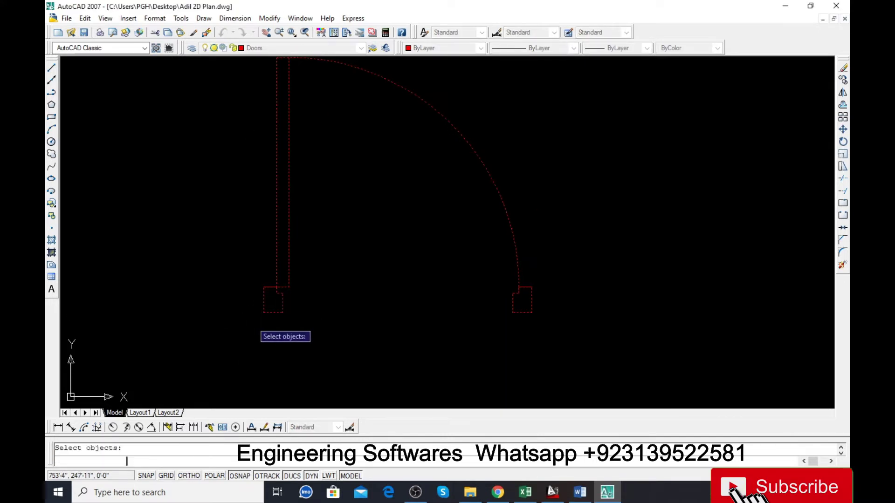
key(Return)
scroll(260, 311, down, 5)
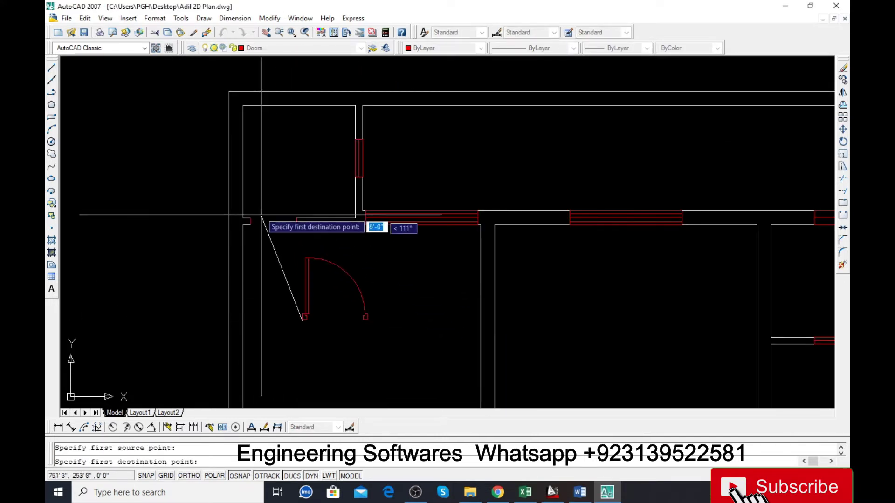
scroll(240, 249, up, 4)
click(216, 258)
scroll(216, 258, down, 3)
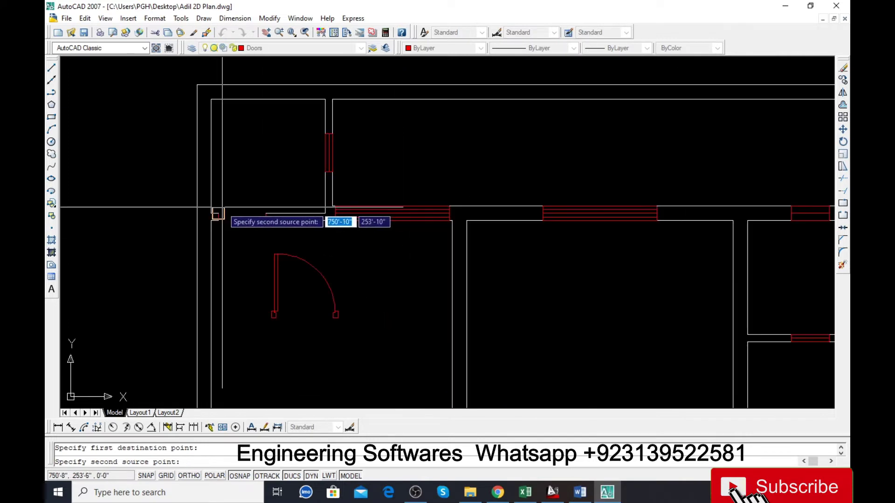
scroll(319, 315, up, 3)
scroll(371, 325, up, 2)
click(378, 324)
scroll(378, 325, down, 3)
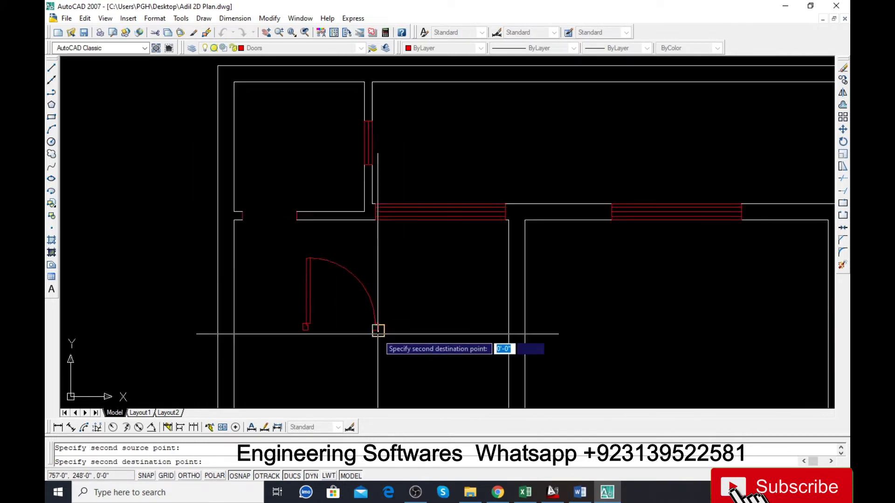
scroll(330, 280, up, 2)
scroll(395, 348, up, 2)
click(396, 348)
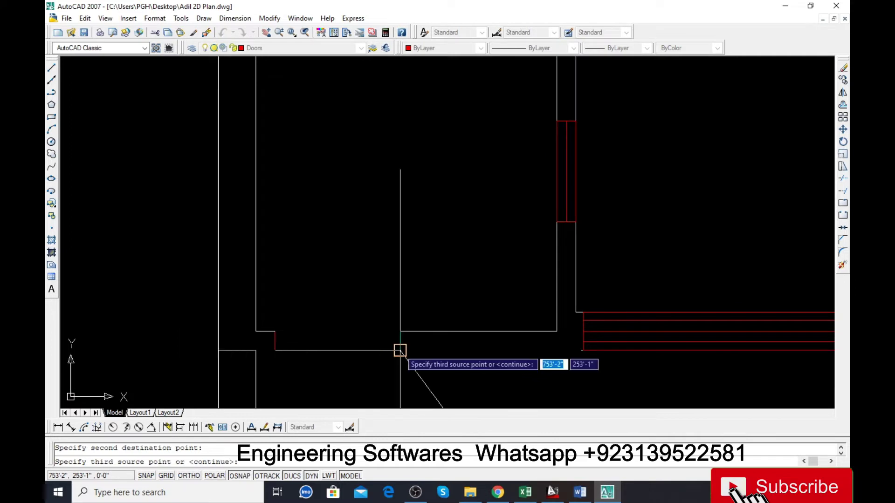
scroll(371, 260, down, 3)
scroll(299, 350, up, 2)
scroll(295, 288, up, 2)
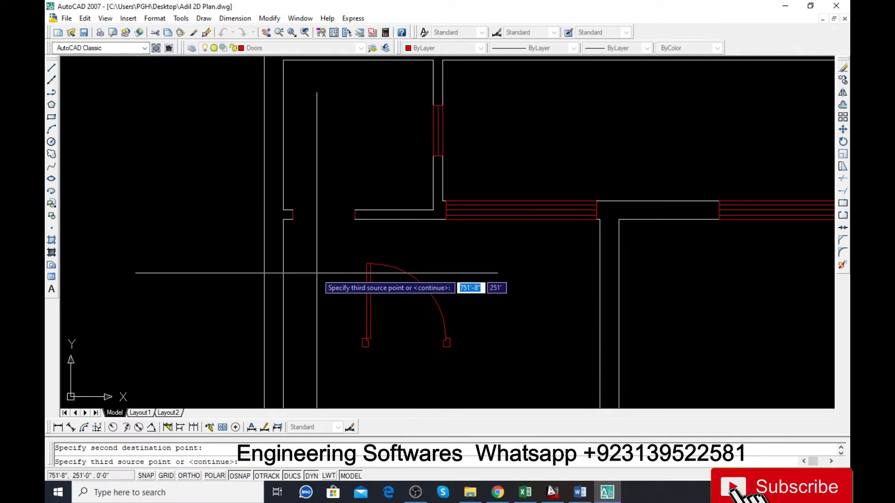
Scale the door to fit the opening's width and save the plan.
key(Return)
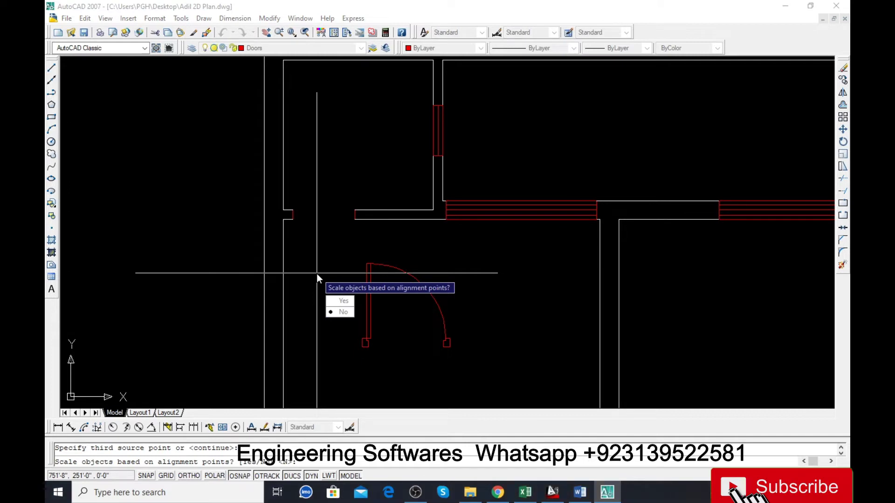
text(y)
key(Return)
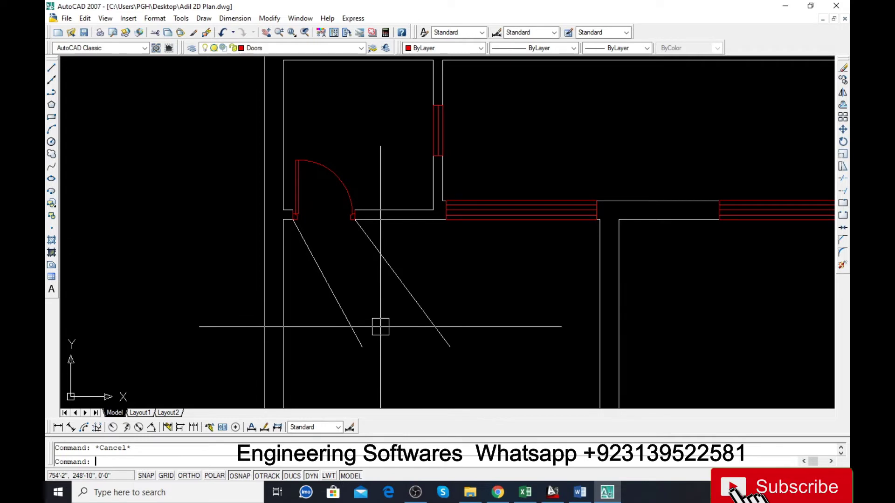
key(ctrl+s)
Erase the two leftover diagonal helper lines beside the aligned door.
click(363, 309)
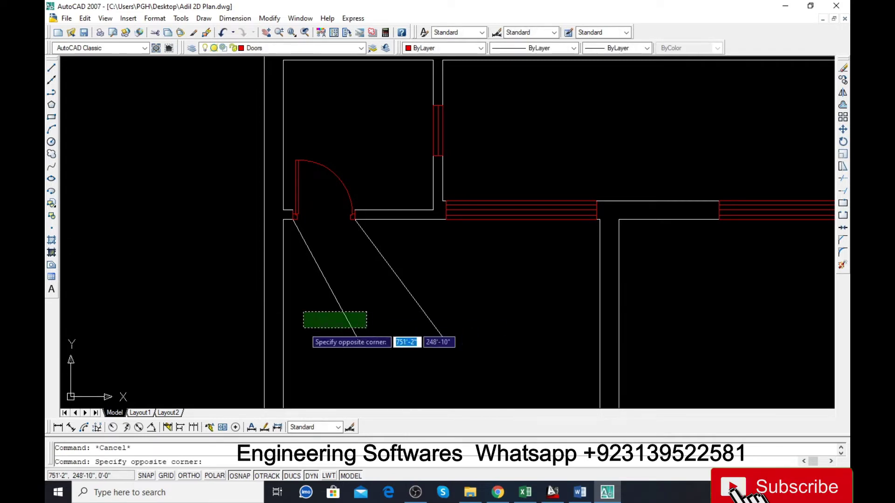
click(299, 329)
key(Delete)
middle_drag(348, 308, 324, 270)
scroll(250, 176, down, 1)
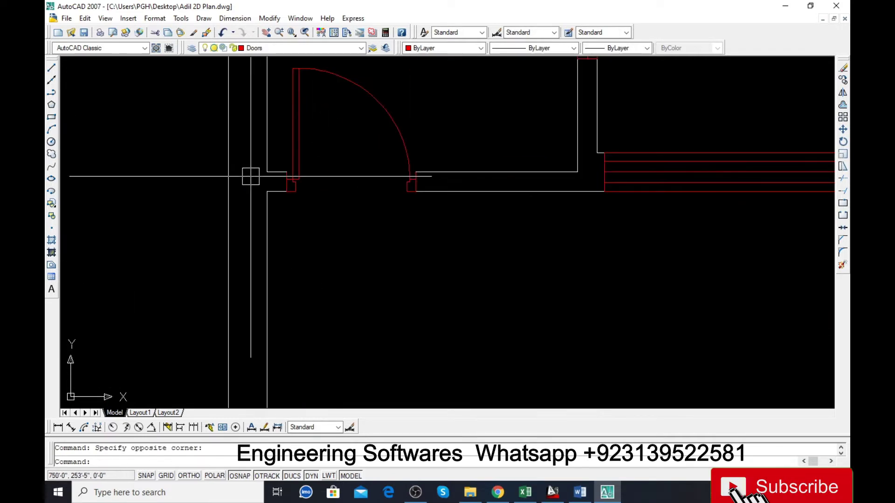
scroll(250, 176, down, 1)
scroll(251, 177, down, 1)
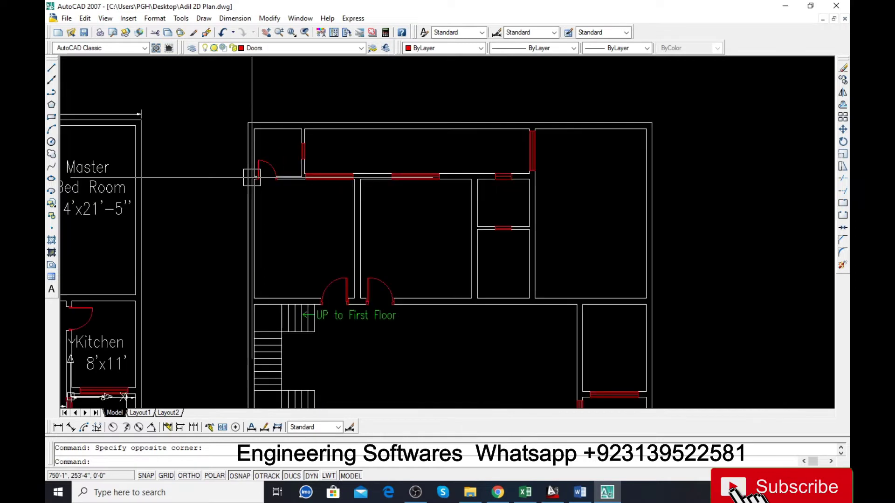
Zoom to the next wall junction and begin a new line there.
scroll(523, 304, up, 1)
scroll(591, 298, up, 1)
scroll(410, 243, down, 2)
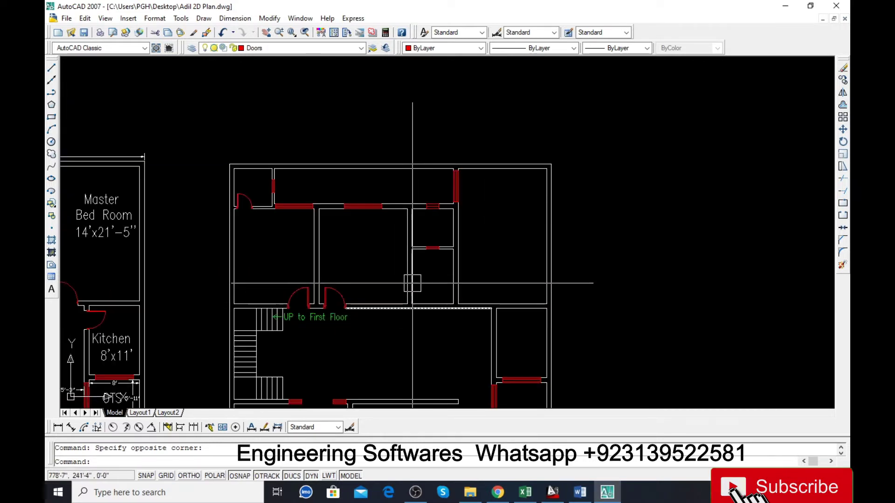
scroll(415, 240, up, 2)
scroll(404, 187, up, 1)
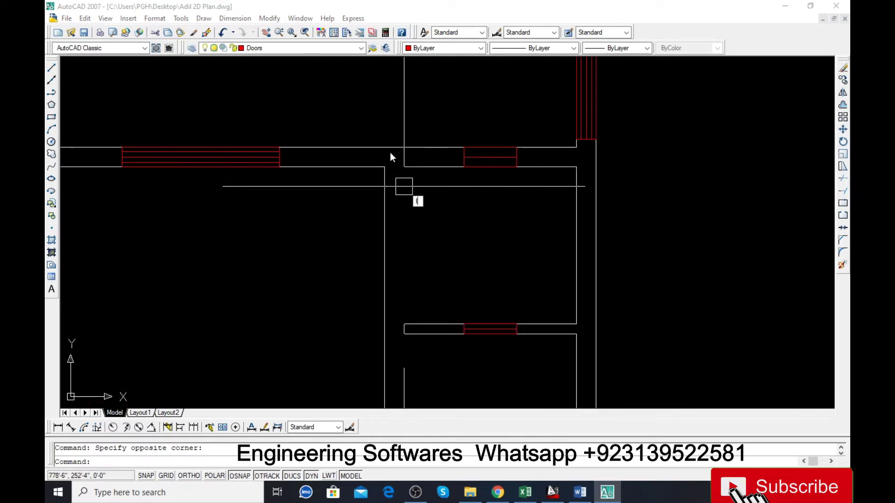
text(l)
key(Return)
scroll(404, 186, up, 3)
Draw a red line across the vertical wall, offset it 4.5, and erase the original.
click(403, 127)
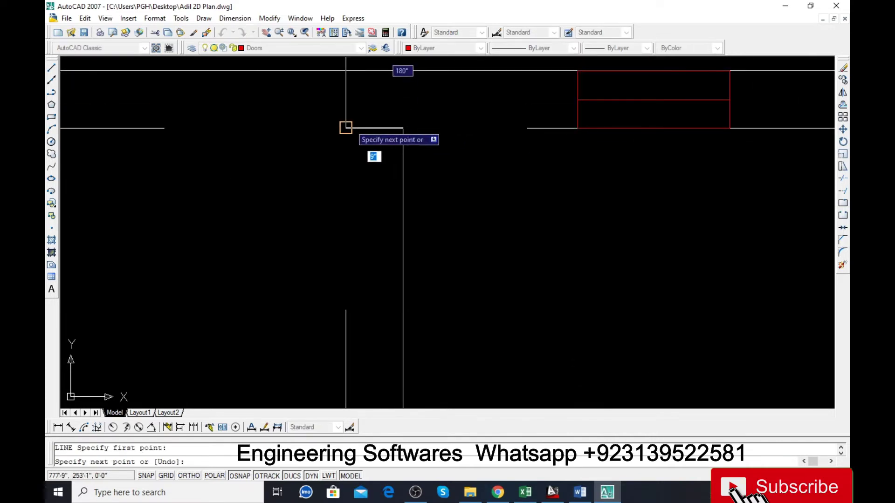
click(346, 127)
key(Return)
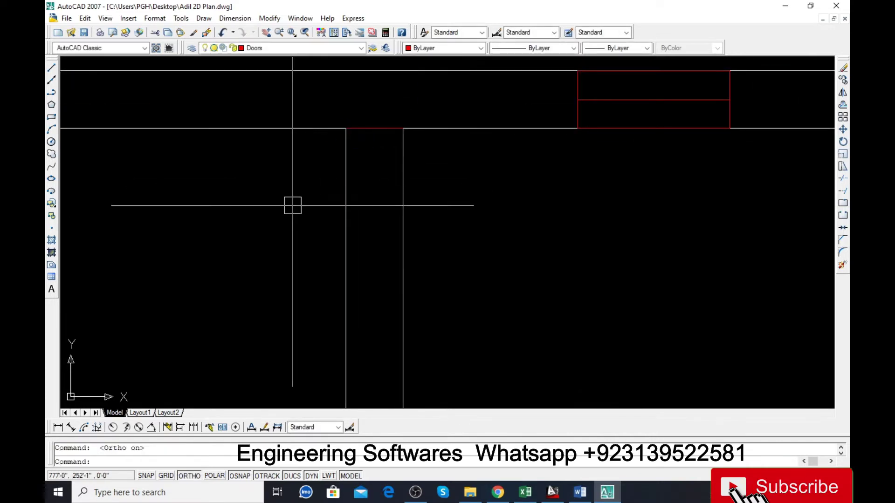
text(o)
key(Return)
text(9)
key(BackSpace)
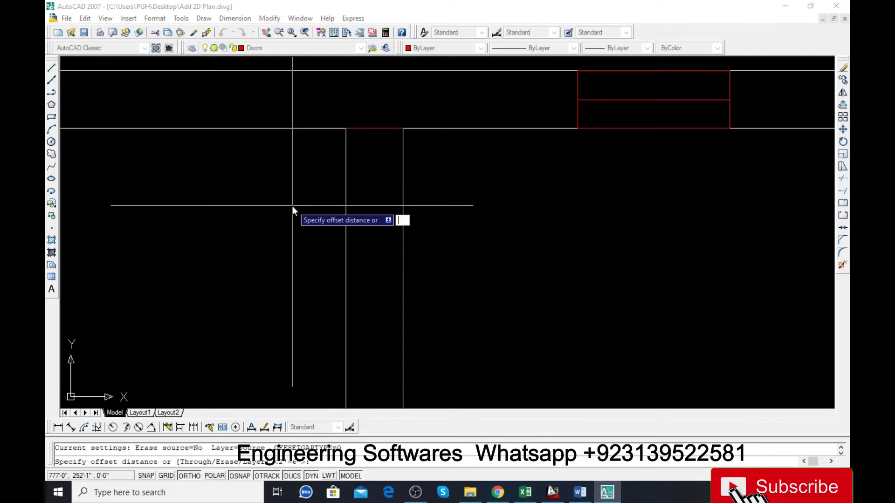
text(4.5)
key(Return)
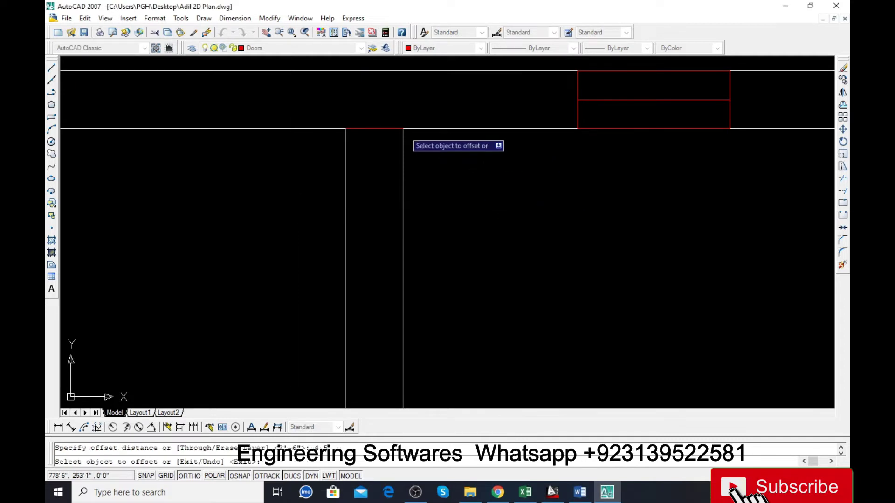
click(365, 129)
key(Return)
click(373, 128)
key(Delete)
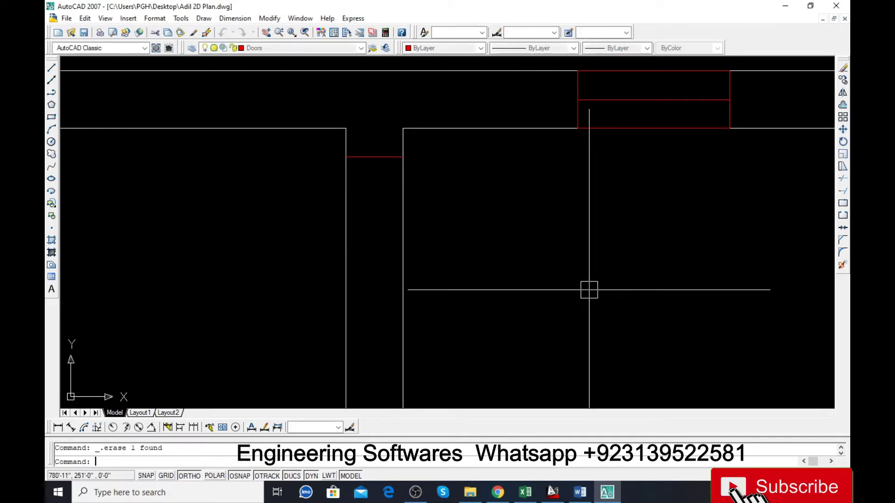
Offset a second red jamb line 2.5 and trim the wall lines between the jambs.
text(o)
key(Return)
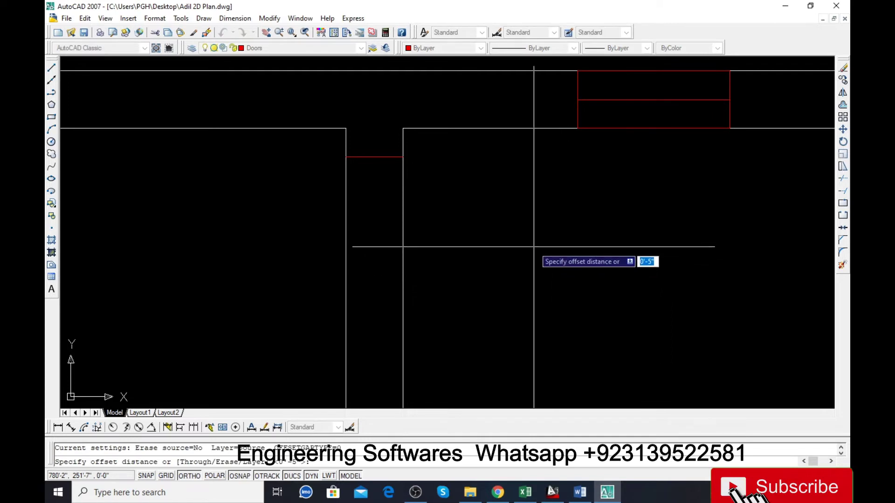
key(Return)
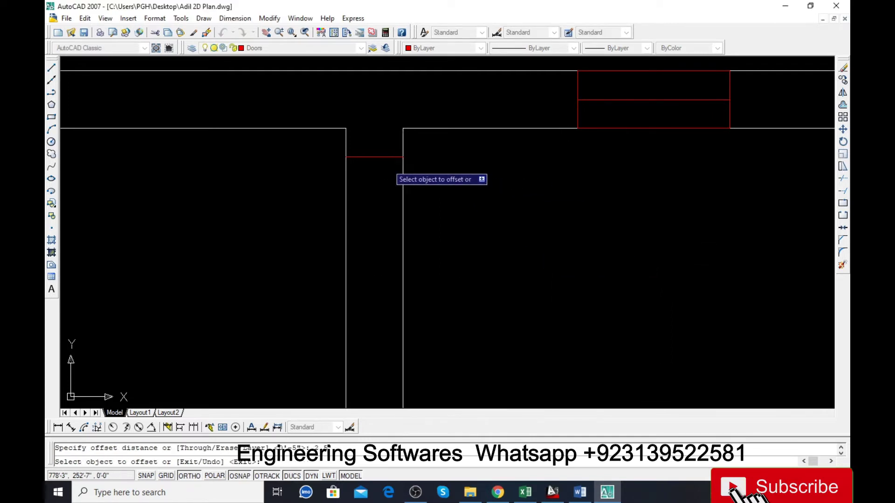
key(Escape)
key(Return)
key(Return)
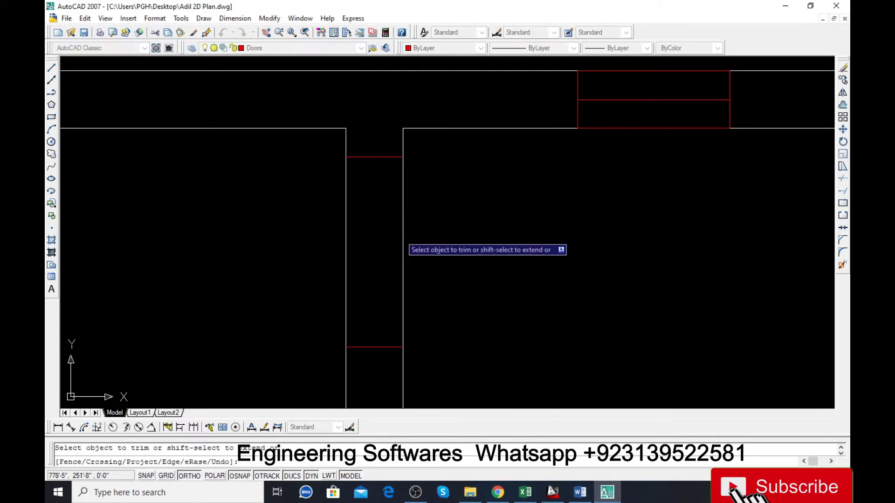
scroll(290, 241, down, 3)
key(Return)
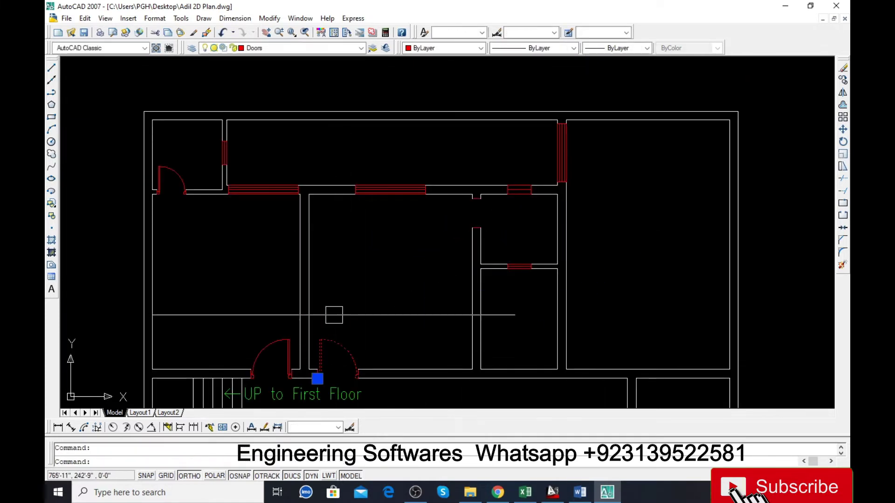
Copy a red door symbol from its hinge into the room beside the new opening.
text(co)
key(Return)
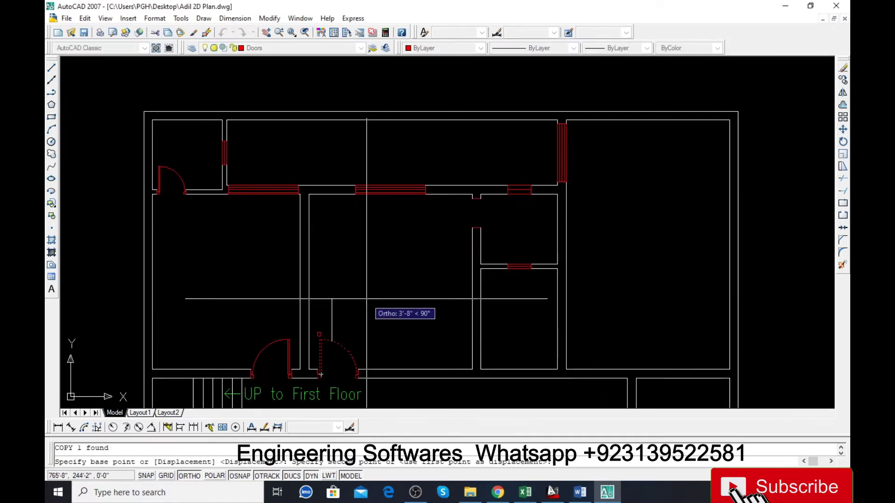
click(321, 374)
click(417, 227)
key(Escape)
scroll(416, 237, up, 3)
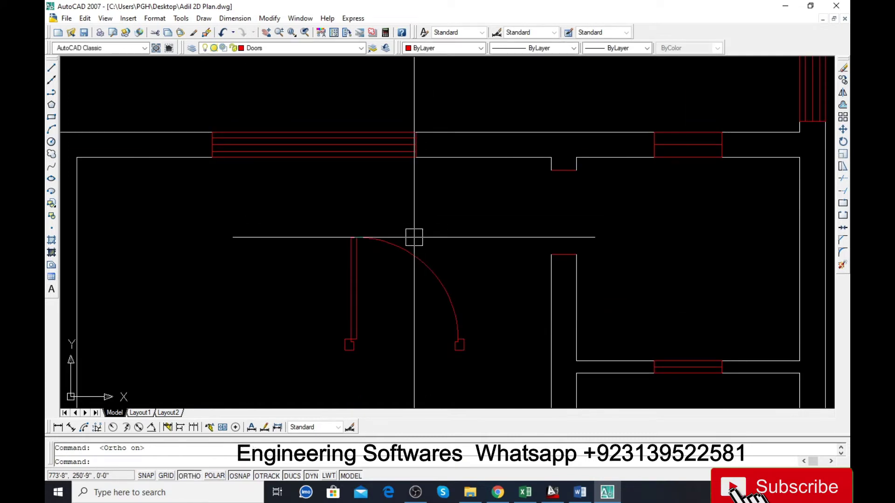
text(ro)
Start rotating the copied door about its hinge pivot point.
key(Return)
click(434, 275)
key(Return)
click(395, 321)
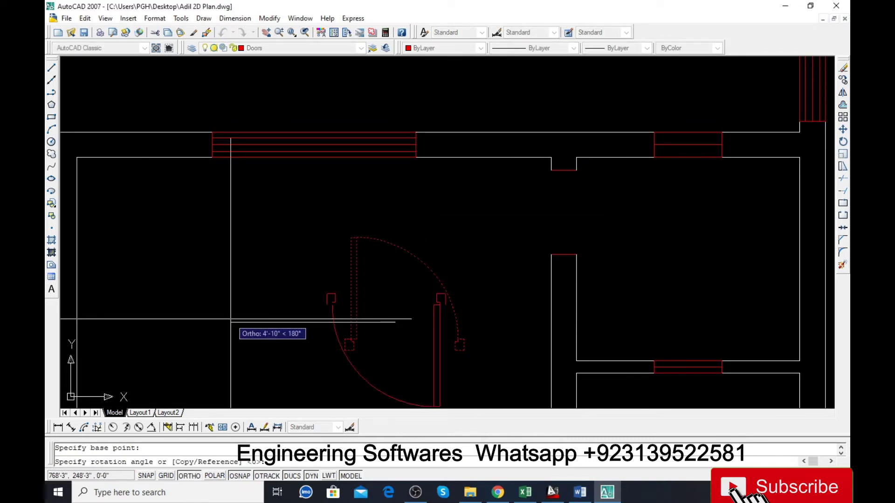
key(Escape)
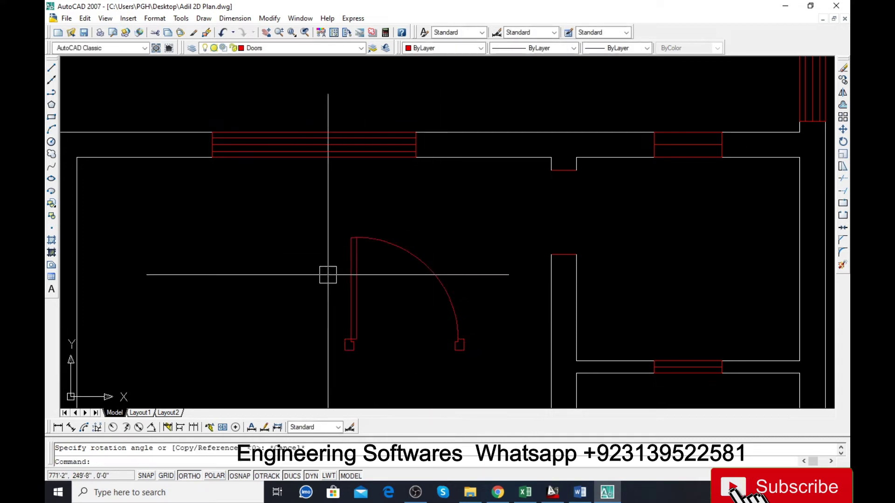
text(ro)
key(Return)
click(356, 295)
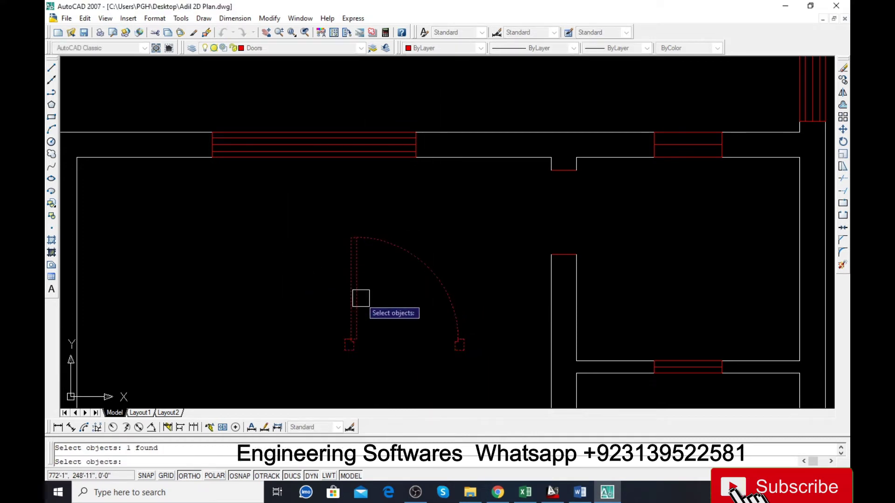
key(Return)
click(322, 357)
scroll(290, 331, down, 4)
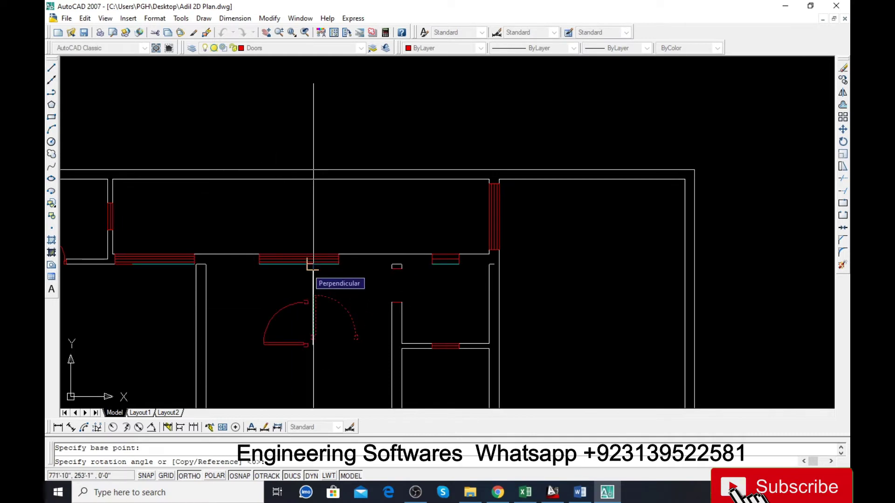
Finish rotating the copied door to 270 degrees.
scroll(315, 272, down, 3)
scroll(317, 357, up, 3)
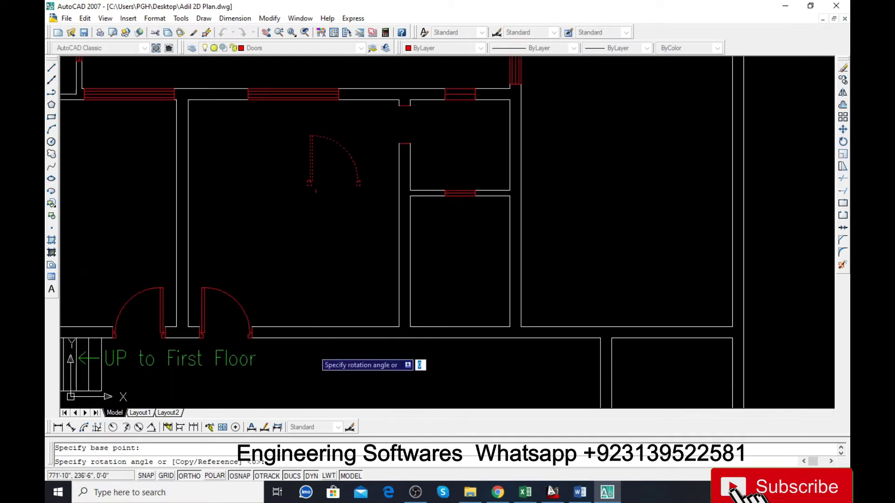
click(310, 291)
scroll(333, 193, up, 4)
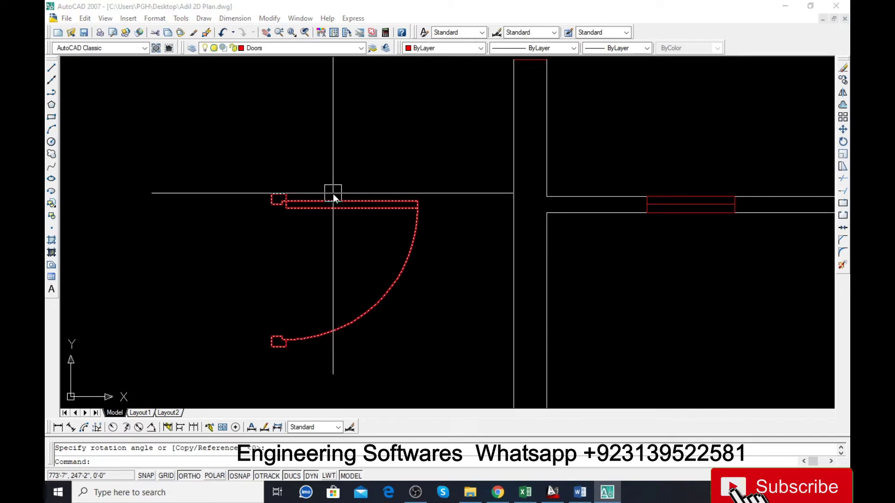
text(a)
Align the rotated door, matching its first reference point to the wall opening.
key(Return)
scroll(334, 196, down, 3)
drag(320, 205, 399, 216)
key(Return)
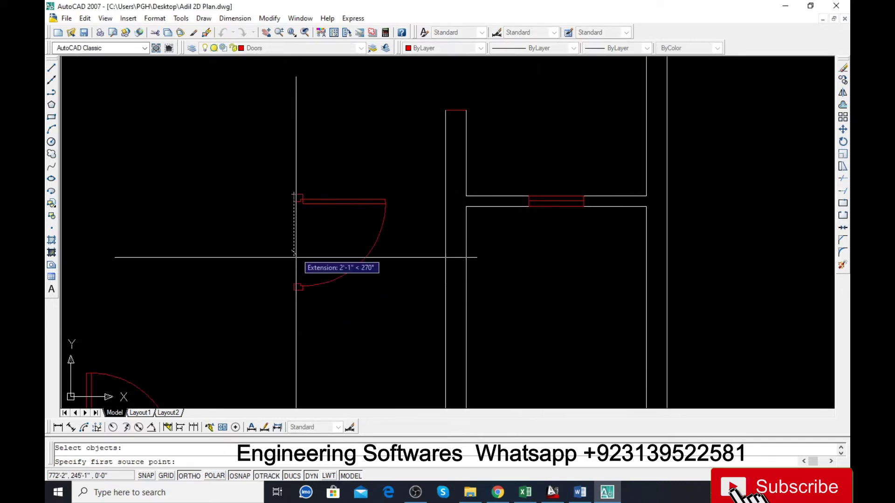
scroll(295, 256, up, 3)
click(287, 359)
scroll(285, 364, down, 3)
scroll(439, 206, down, 2)
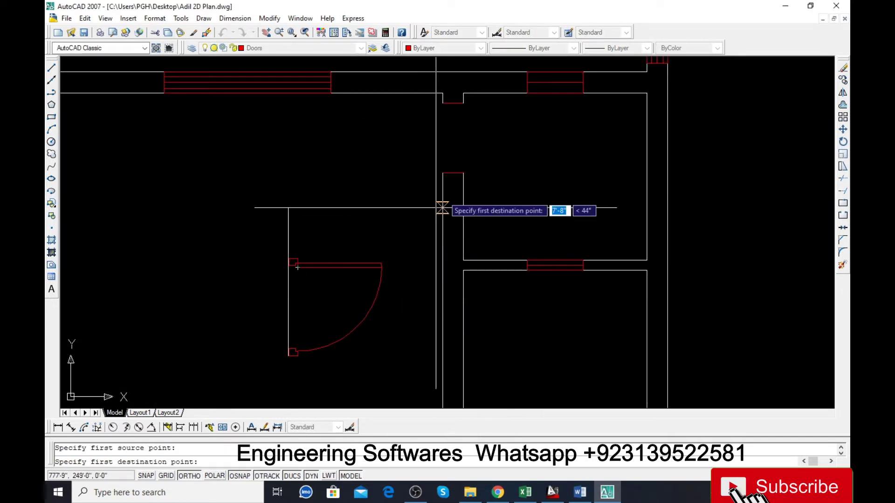
click(453, 173)
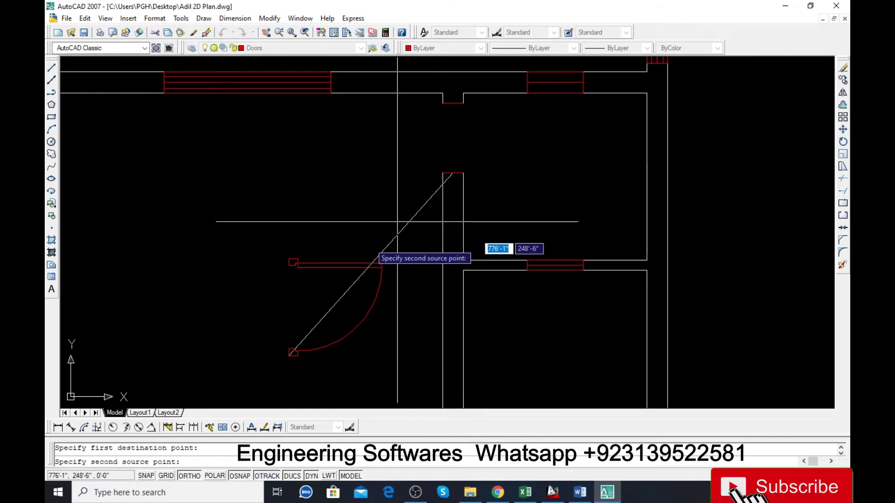
Match the door's second point to the wall and complete the alignment without scaling.
scroll(289, 259, up, 2)
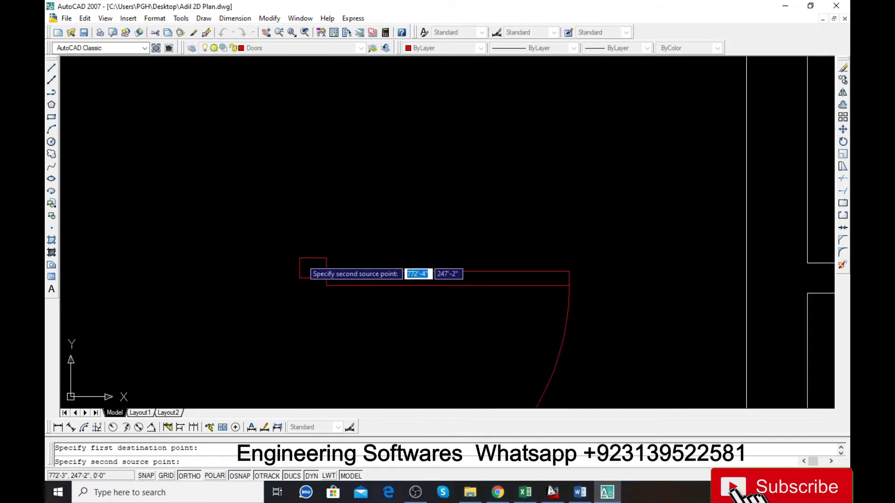
scroll(298, 259, down, 2)
click(298, 259)
scroll(396, 154, up, 2)
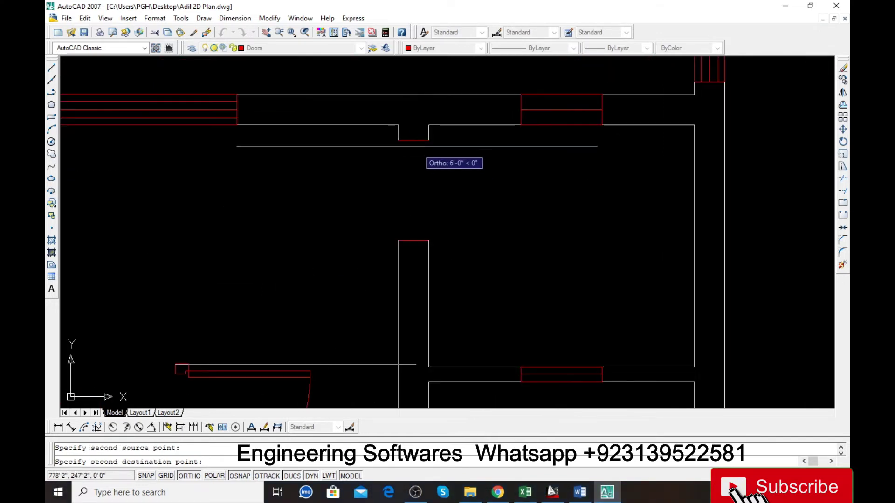
click(414, 142)
key(Return)
scroll(345, 205, down, 3)
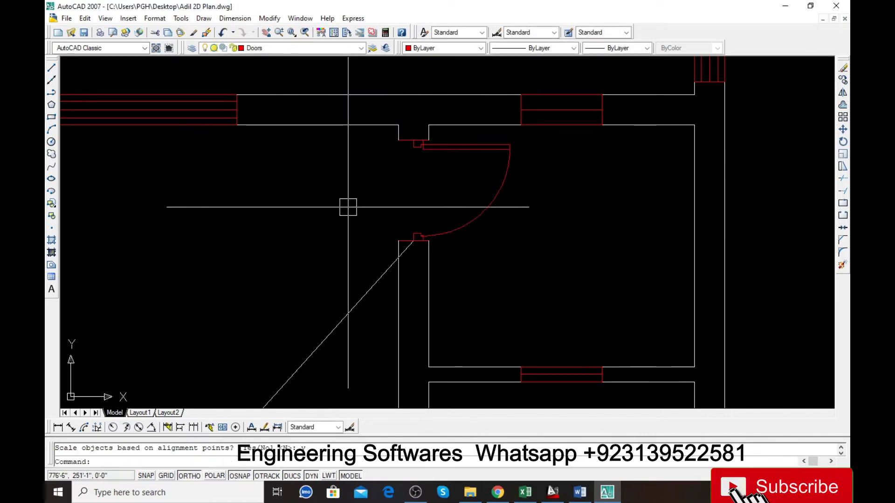
key(Escape)
scroll(397, 213, up, 5)
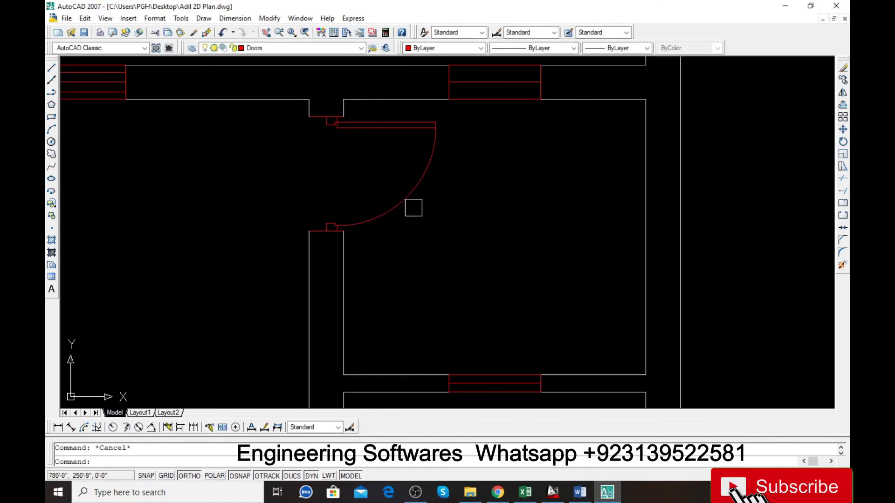
Draw a vertical red guide line and a short horizontal one from the wall corner.
scroll(352, 156, down, 4)
scroll(415, 243, up, 3)
scroll(338, 265, up, 2)
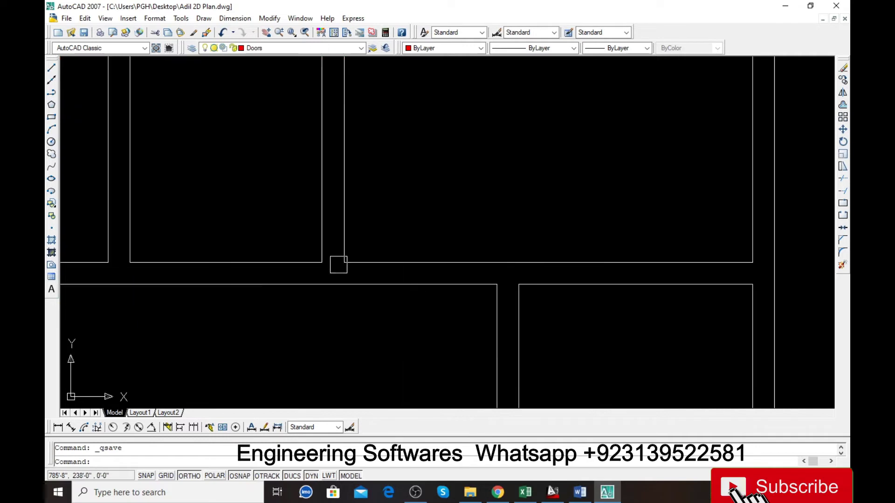
text(l)
key(Return)
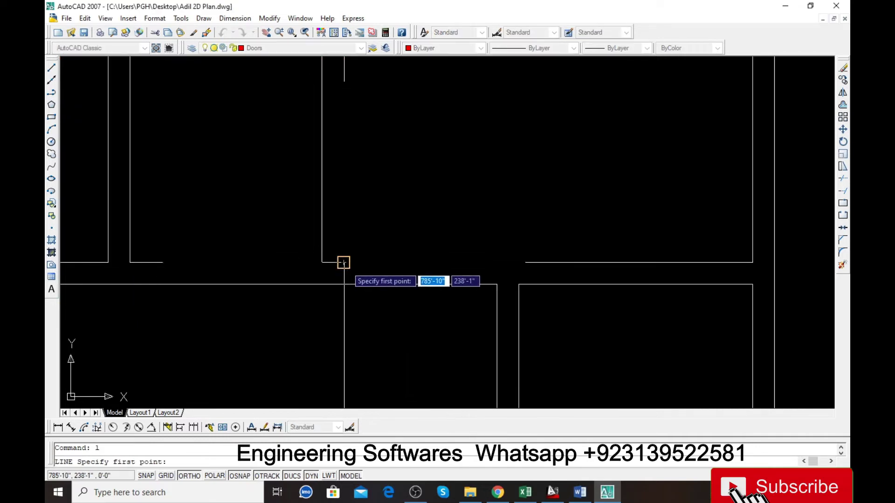
click(344, 262)
click(343, 338)
key(Return)
key(Return)
click(344, 263)
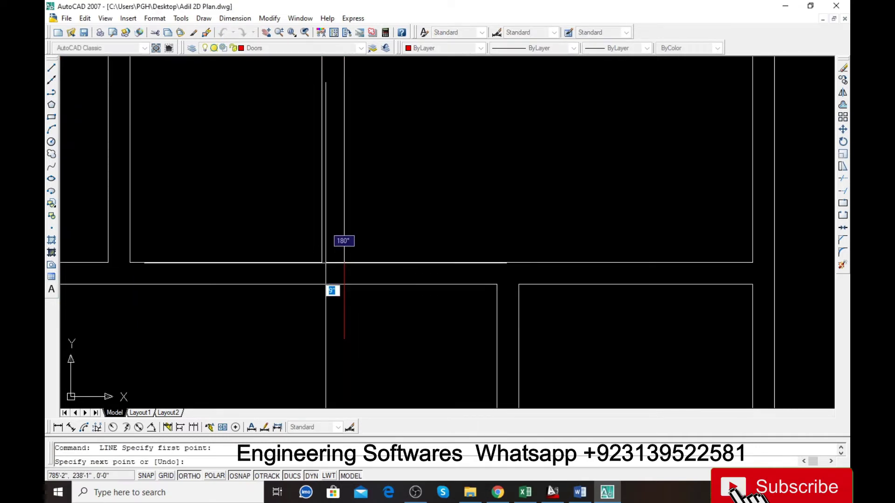
key(Return)
Offset the vertical guide 9 inches right and the horizontal guide 4.5 upward.
text(o)
key(Return)
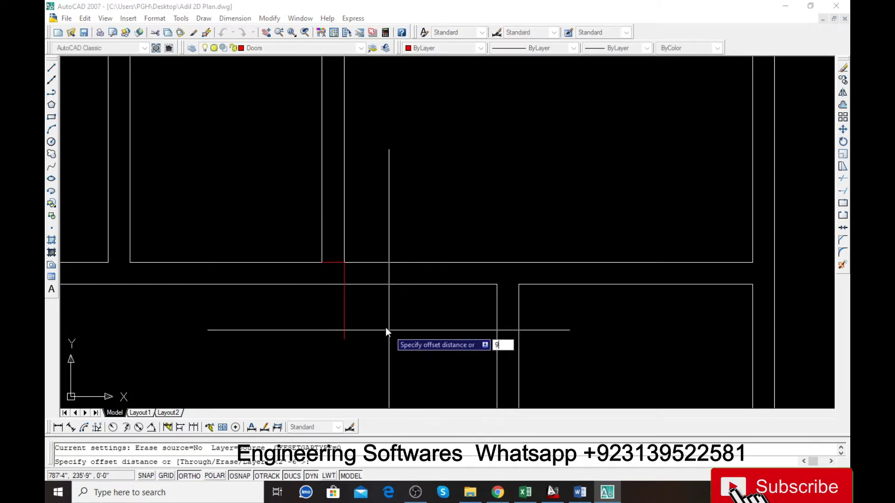
key(Escape)
key(Return)
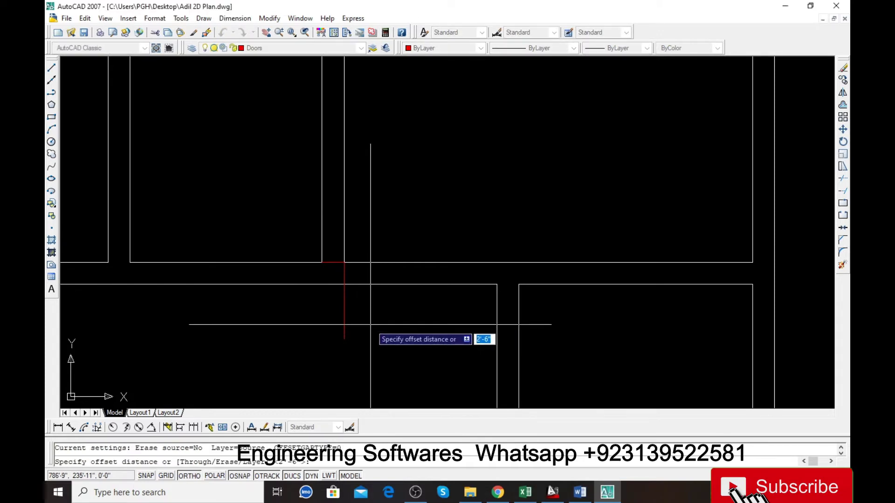
text(9)
key(Return)
click(349, 305)
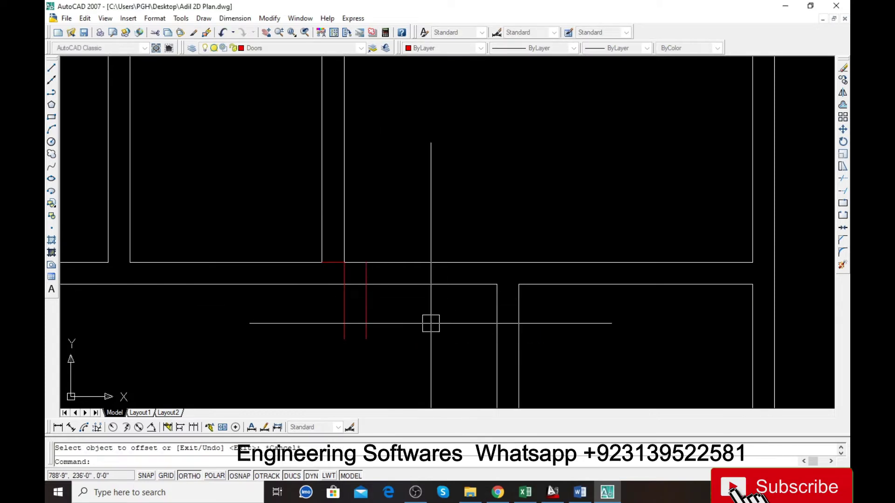
click(399, 322)
key(Return)
key(Return)
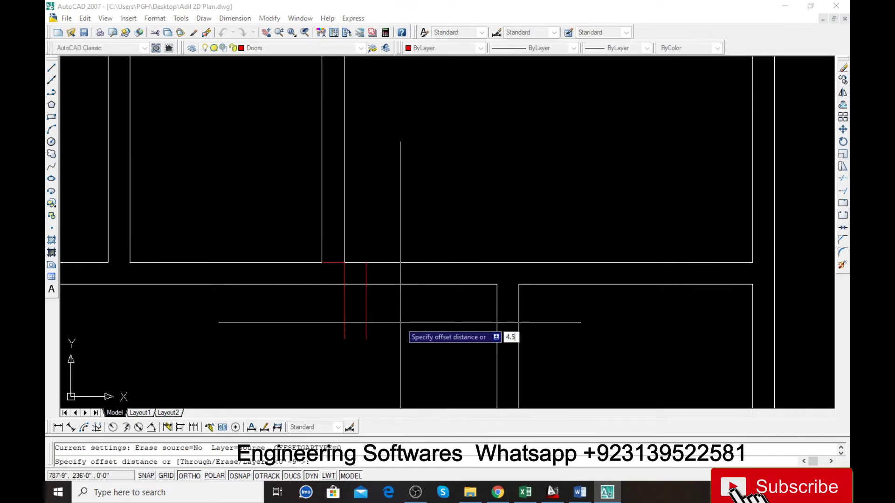
key(Return)
click(331, 263)
key(Escape)
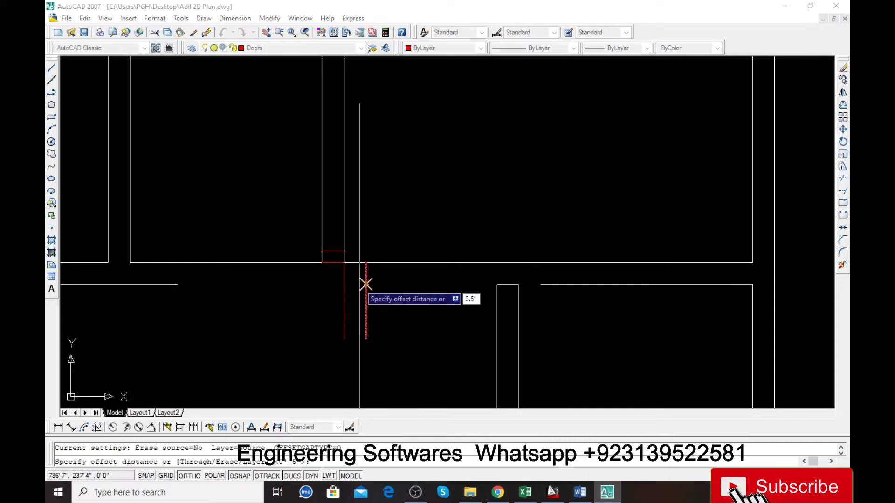
Offset a guide 3.5' to the right and another 2.5 further up.
key(Return)
click(366, 300)
key(Escape)
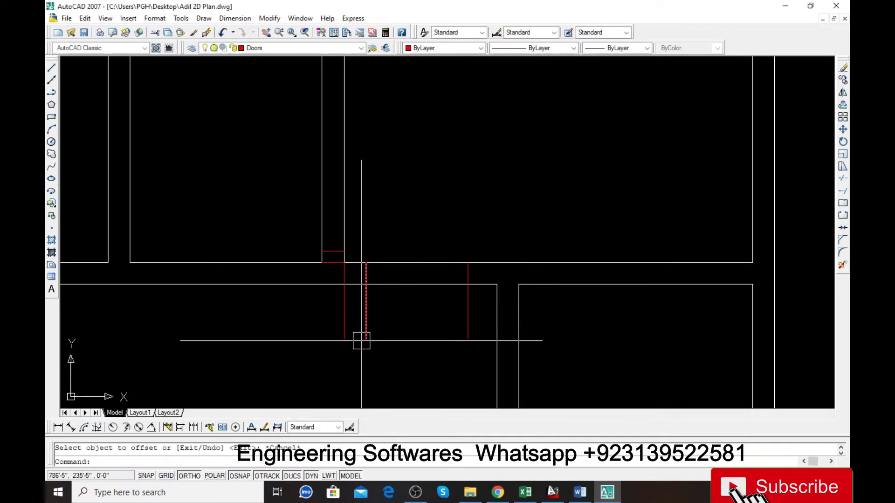
text(o)
key(Return)
text(2.5)
key(Return)
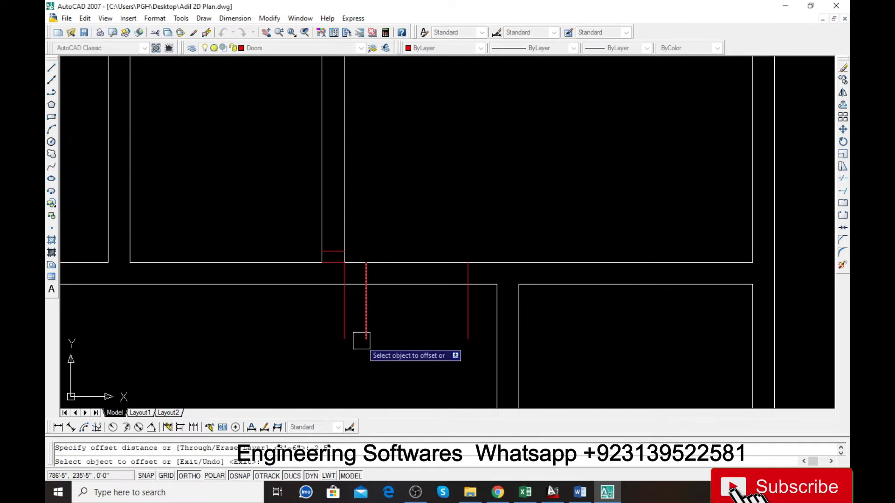
click(337, 252)
click(349, 225)
key(Escape)
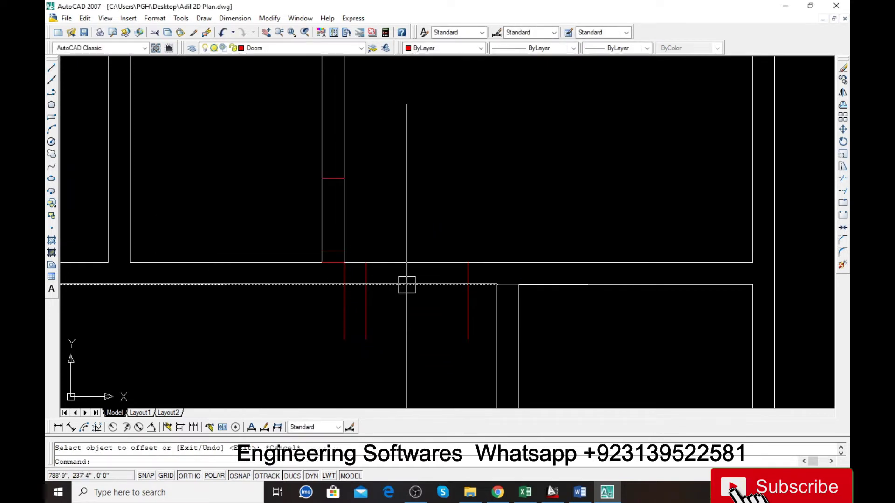
text(tr)
key(Return)
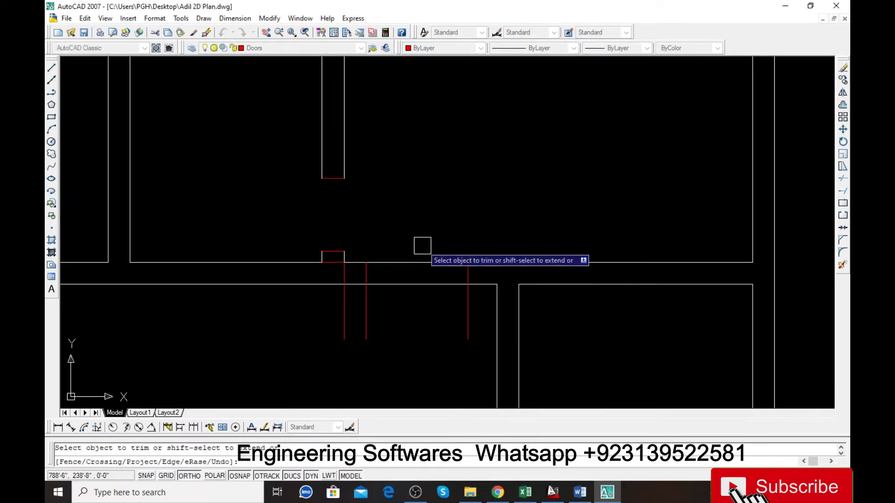
Trim away the wall segments inside the opening between the red guides.
scroll(324, 277, up, 5)
click(323, 276)
click(396, 339)
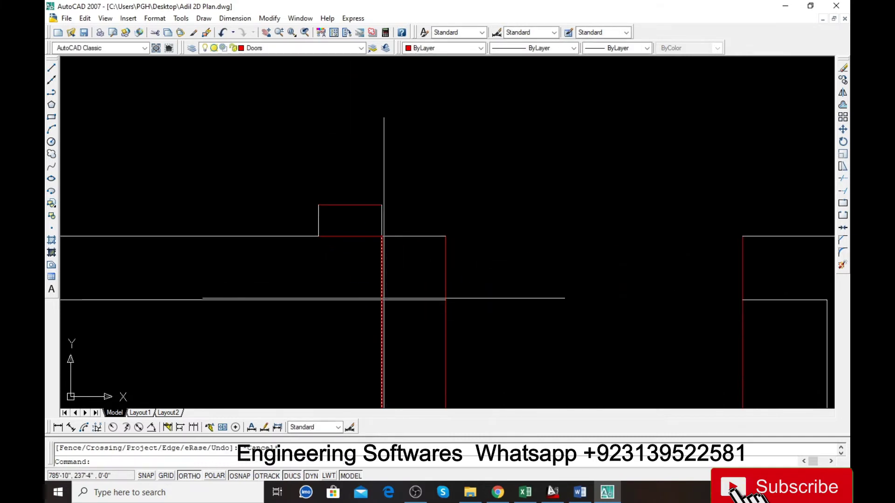
scroll(390, 307, down, 5)
key(Return)
key(Return)
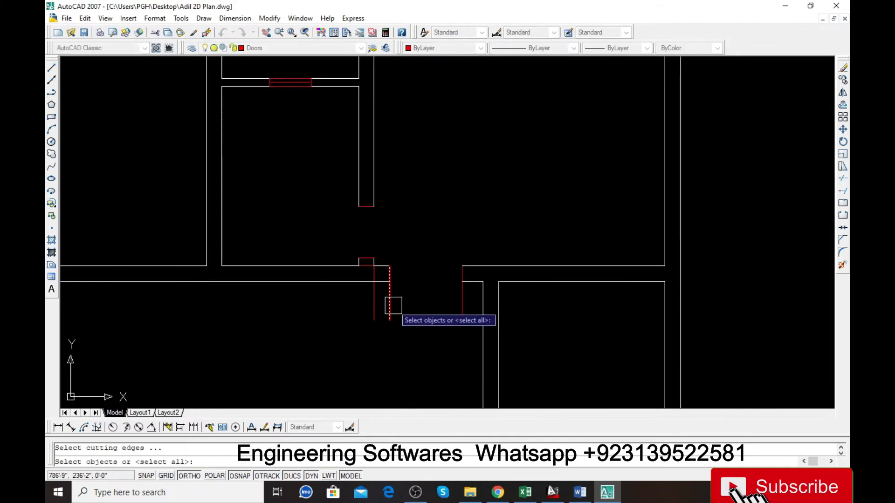
scroll(377, 300, up, 5)
key(Escape)
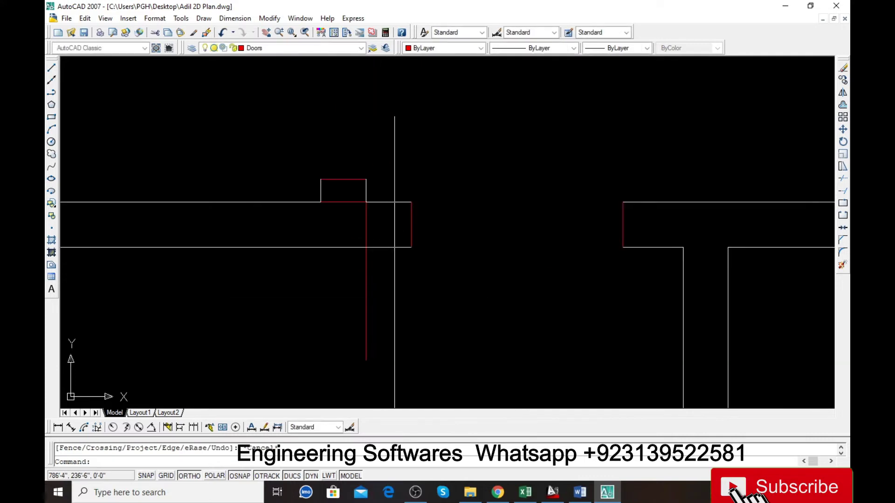
Delete the two leftover red guide lines.
drag(391, 223, 341, 244)
key(Delete)
scroll(329, 240, down, 3)
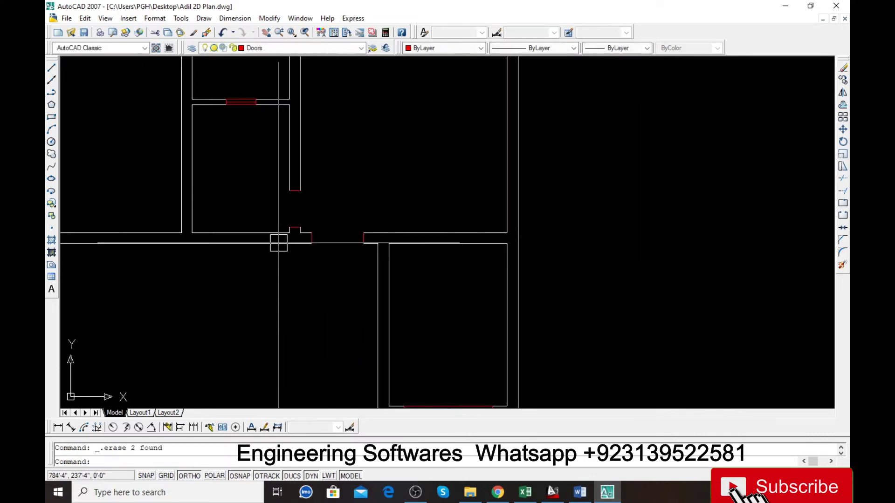
text(l)
key(Return)
scroll(379, 259, up, 2)
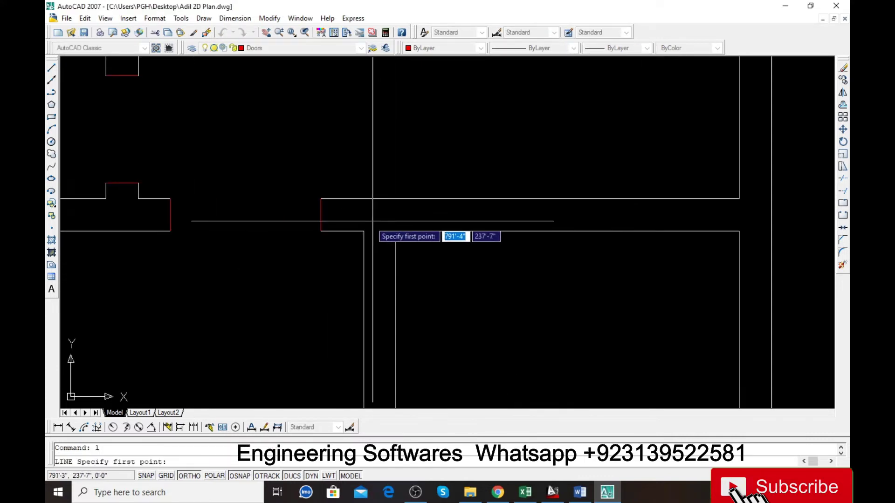
click(364, 231)
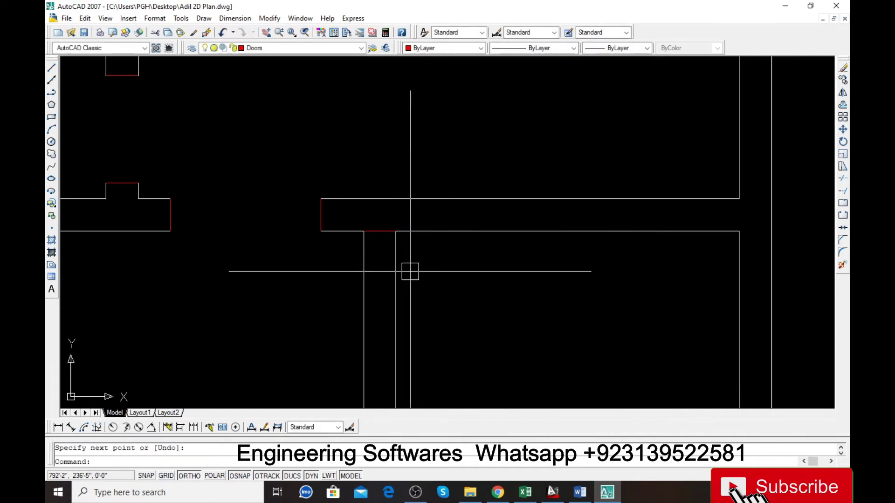
text(o)
key(Return)
text(9)
key(Return)
click(380, 231)
click(379, 254)
key(Return)
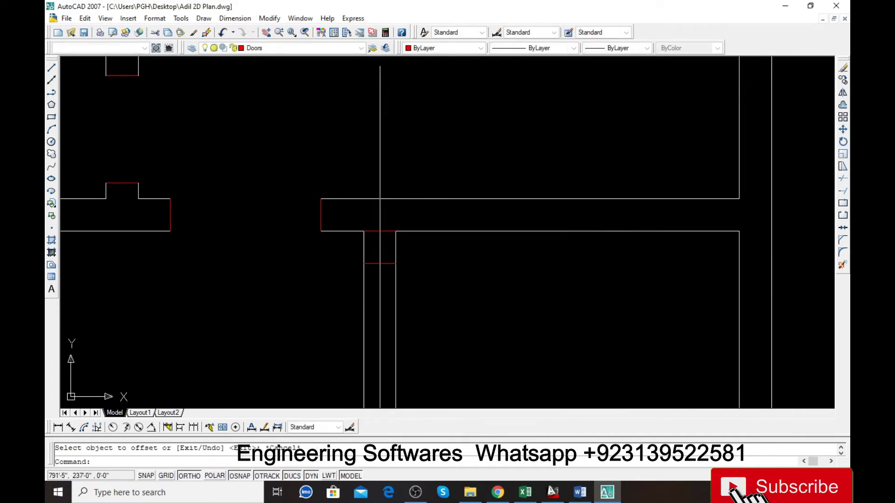
click(380, 231)
key(Delete)
text(o)
key(Return)
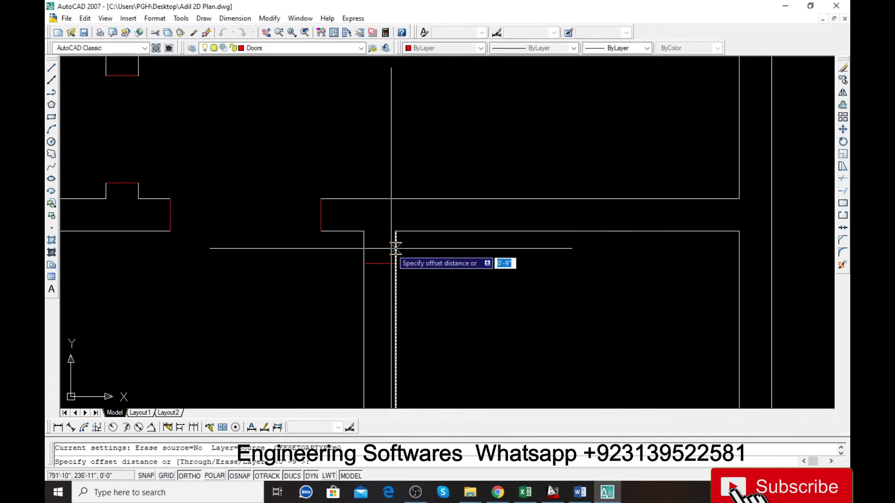
key(Return)
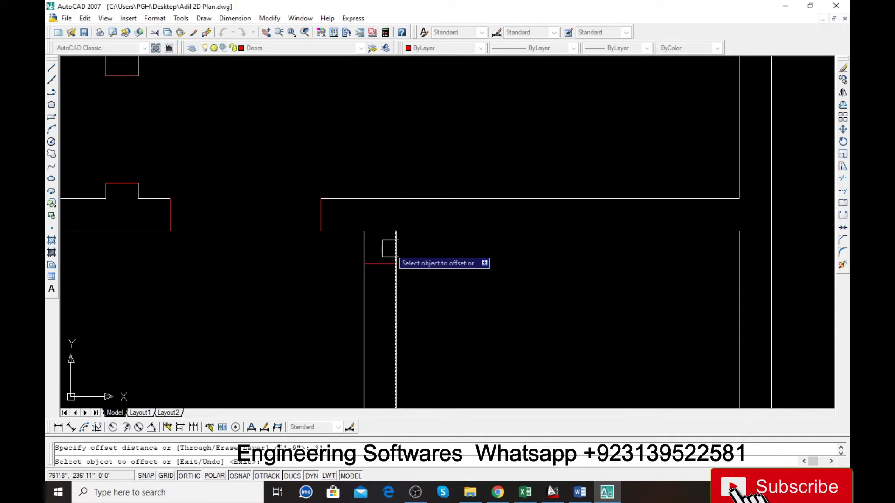
click(395, 303)
key(Escape)
scroll(395, 308, down, 1)
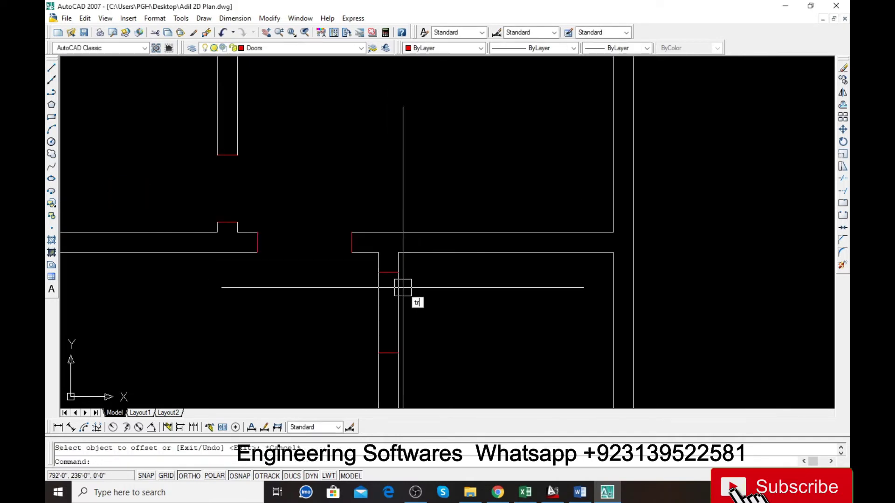
key(Return)
scroll(406, 321, down, 2)
key(Escape)
Copy the red door symbol to a spot beside the vertical-wall opening.
scroll(364, 182, up, 1)
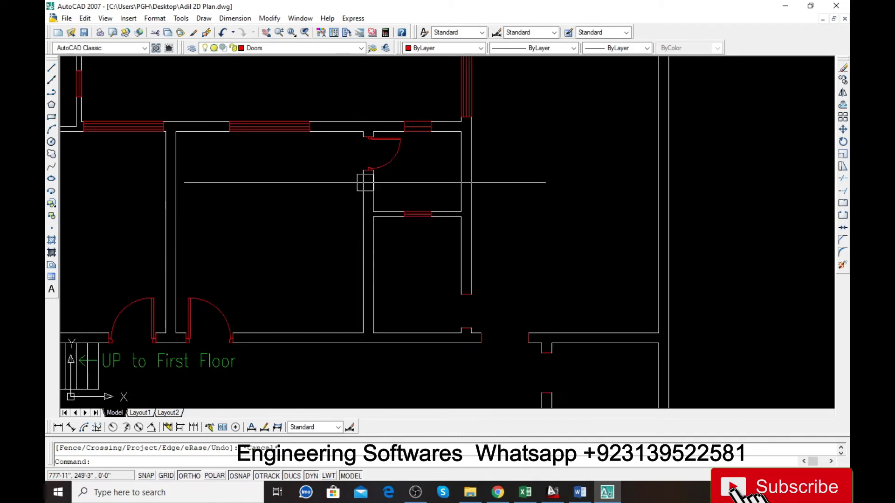
click(370, 169)
key(Return)
click(388, 220)
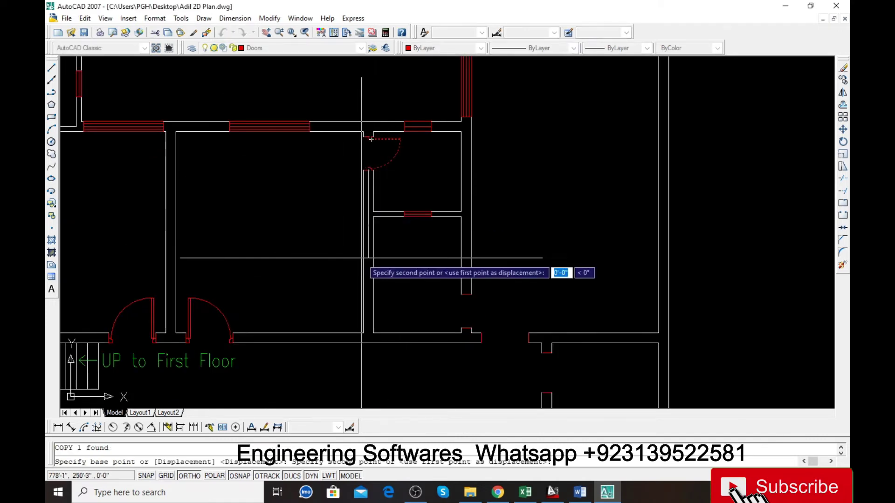
scroll(387, 306, down, 3)
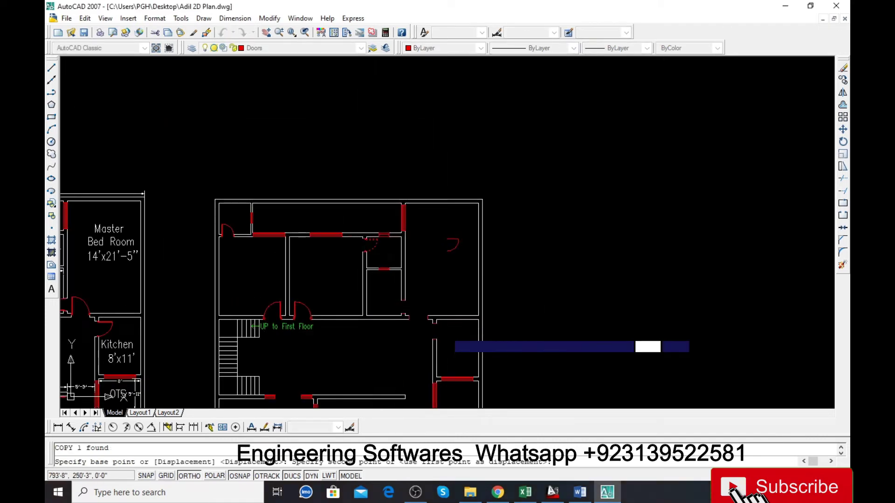
key(F8)
scroll(461, 368, up, 3)
scroll(461, 368, up, 2)
click(373, 265)
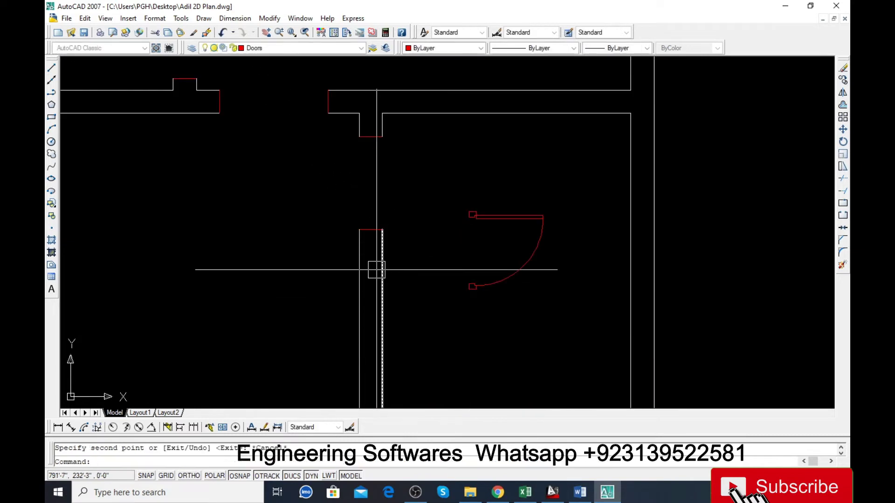
key(Escape)
Align the copied door into the vertical-wall opening using two source and destination points, scaling it.
key(Return)
click(473, 286)
key(Return)
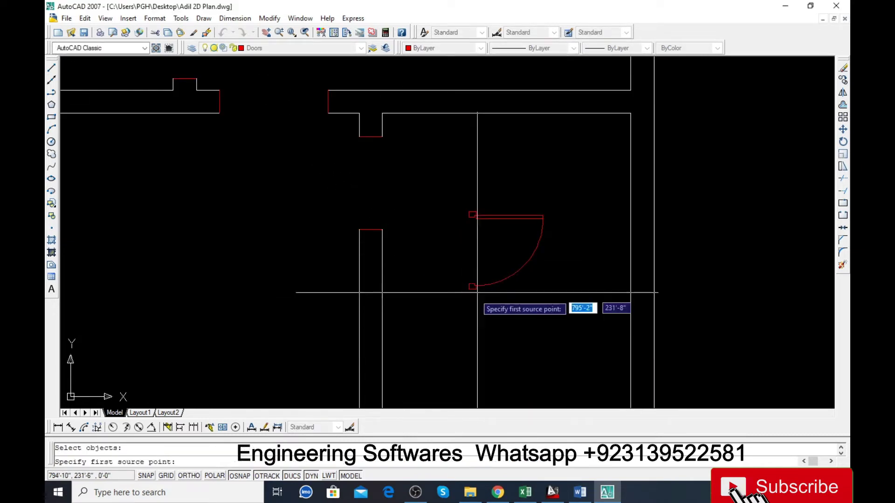
scroll(471, 268, up, 3)
click(471, 268)
scroll(501, 273, down, 3)
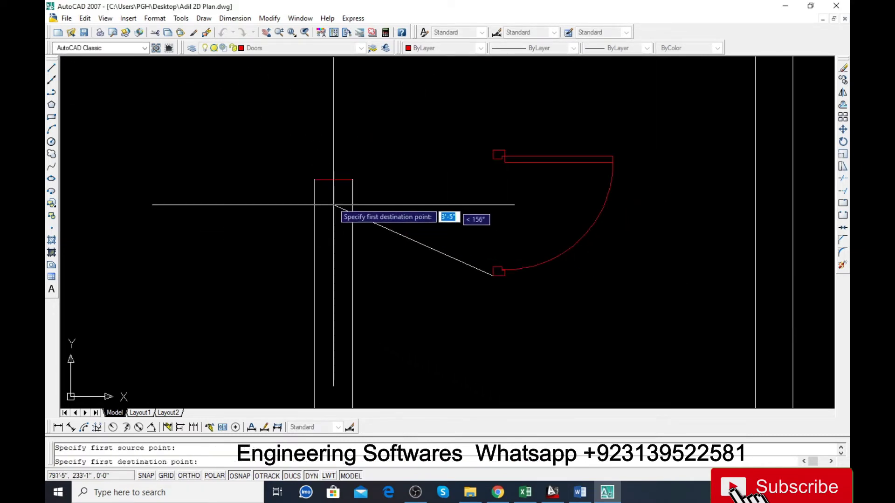
click(333, 180)
scroll(505, 233, down, 3)
scroll(419, 219, up, 3)
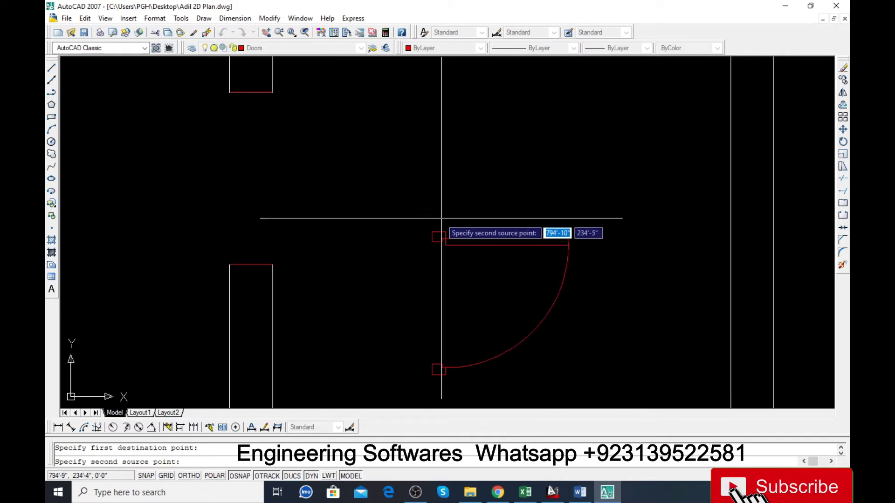
click(432, 232)
click(251, 92)
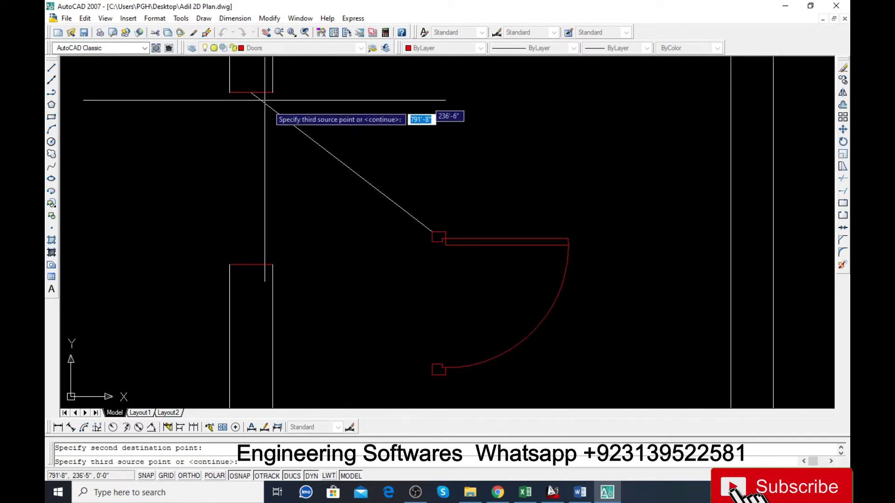
key(Return)
text(y)
key(Return)
scroll(459, 250, down, 3)
key(Escape)
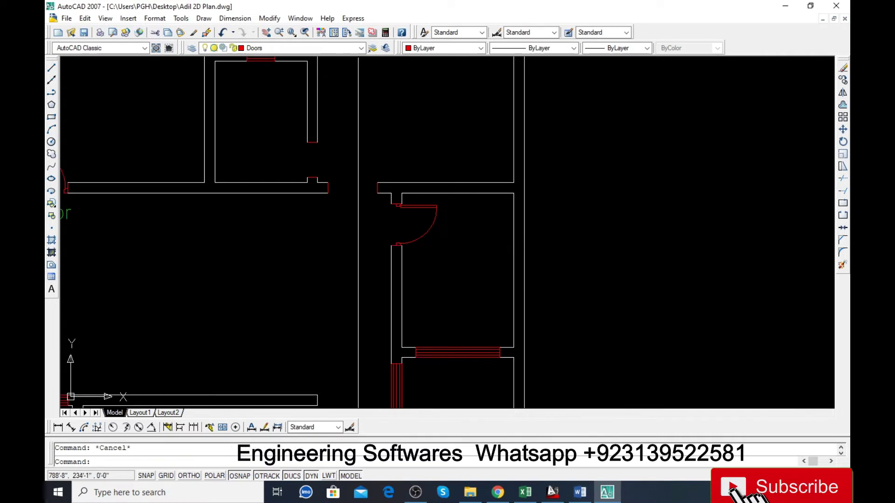
scroll(601, 256, up, 3)
Copy the door near the stairs into the new opening by the hall.
scroll(298, 233, down, 3)
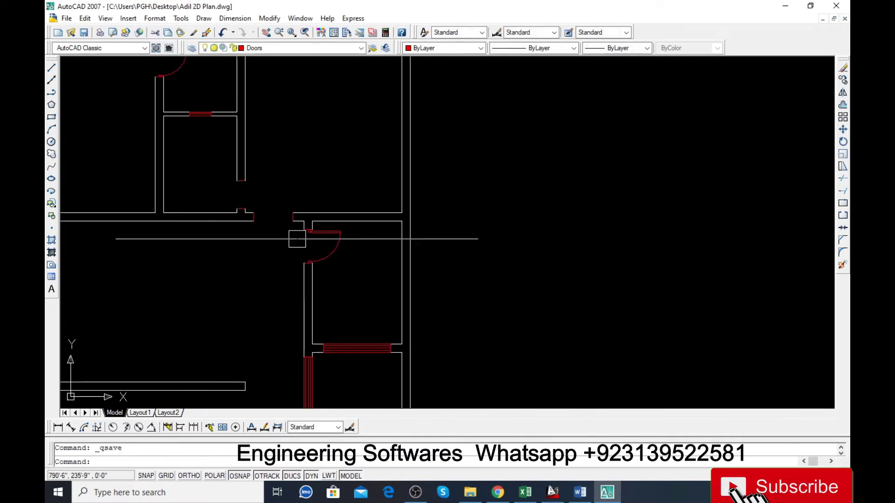
scroll(298, 233, up, 2)
scroll(231, 242, down, 3)
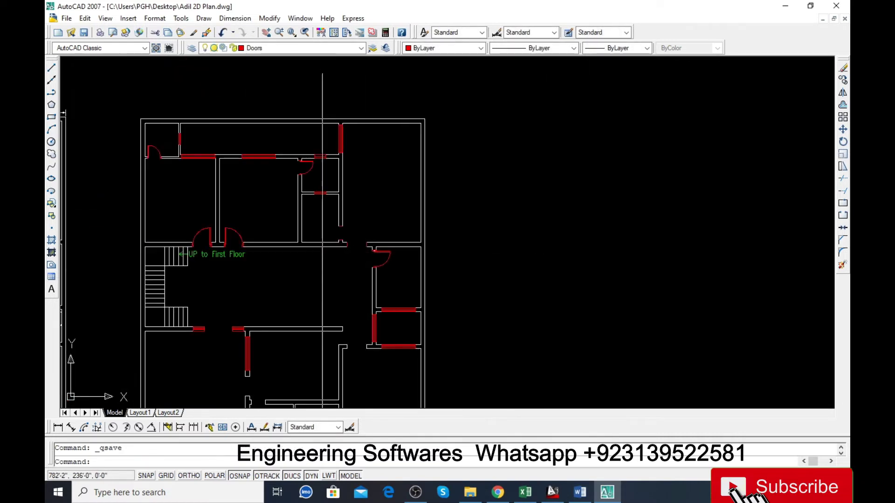
scroll(232, 242, up, 2)
text(co)
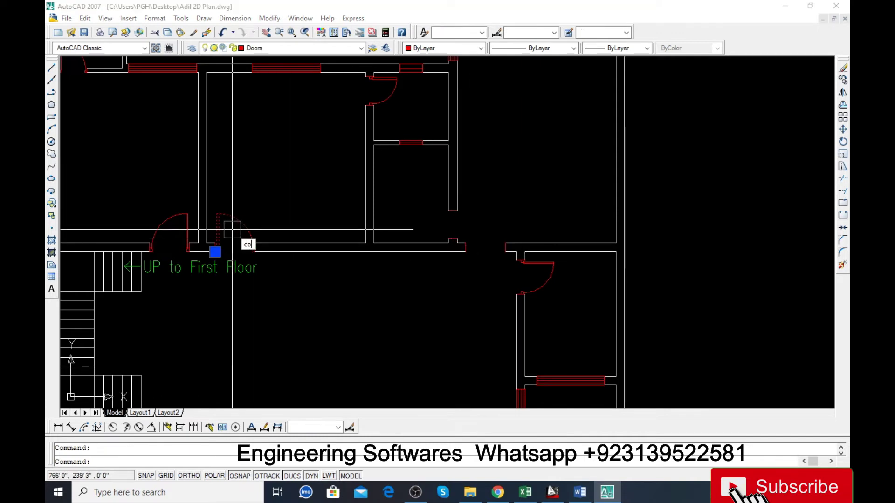
key(Return)
scroll(232, 230, up, 3)
click(210, 265)
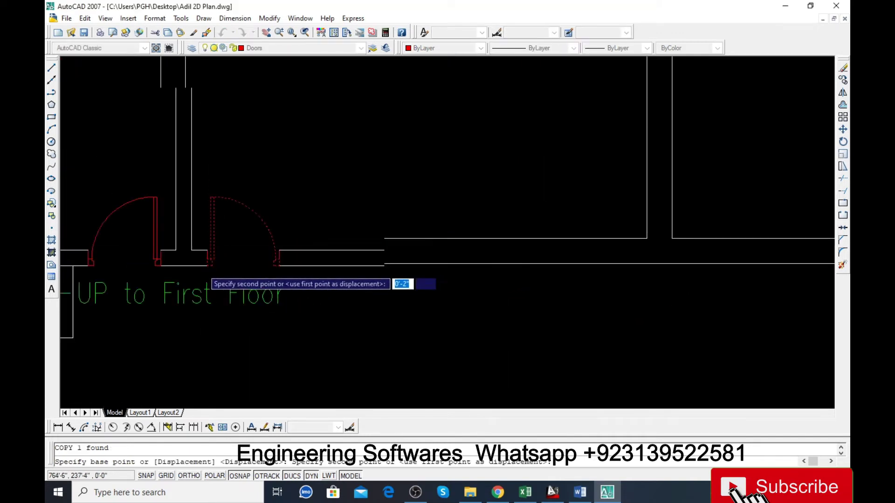
scroll(210, 270, down, 3)
scroll(420, 275, up, 3)
click(360, 251)
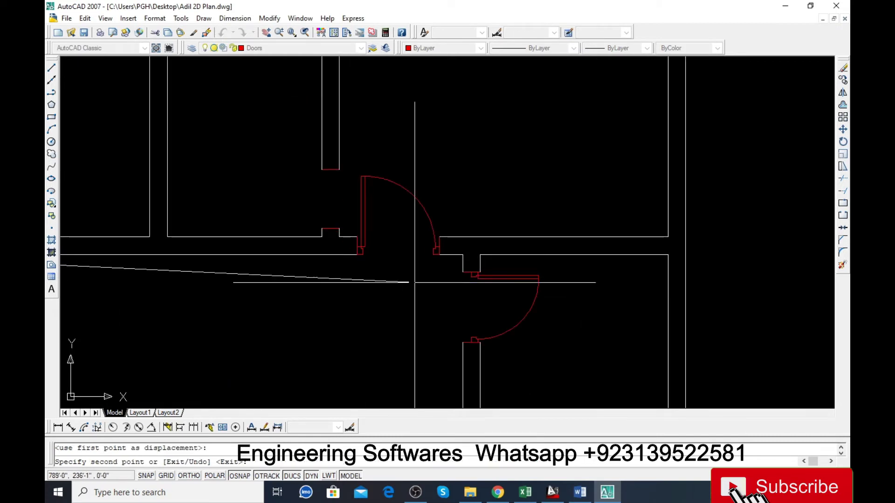
key(Return)
Move the rotated door so it sits flush in its opening.
key(Return)
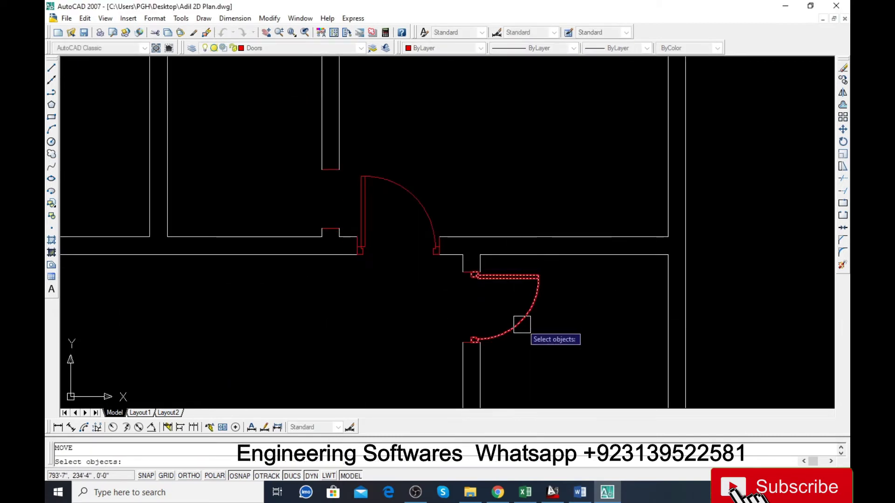
click(520, 329)
key(Return)
scroll(480, 348, up, 5)
click(480, 349)
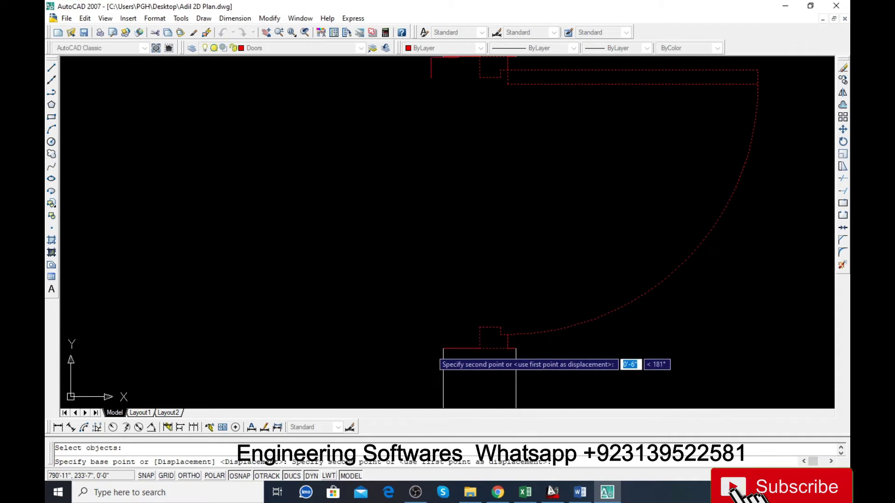
click(443, 349)
scroll(466, 317, down, 3)
scroll(511, 304, down, 2)
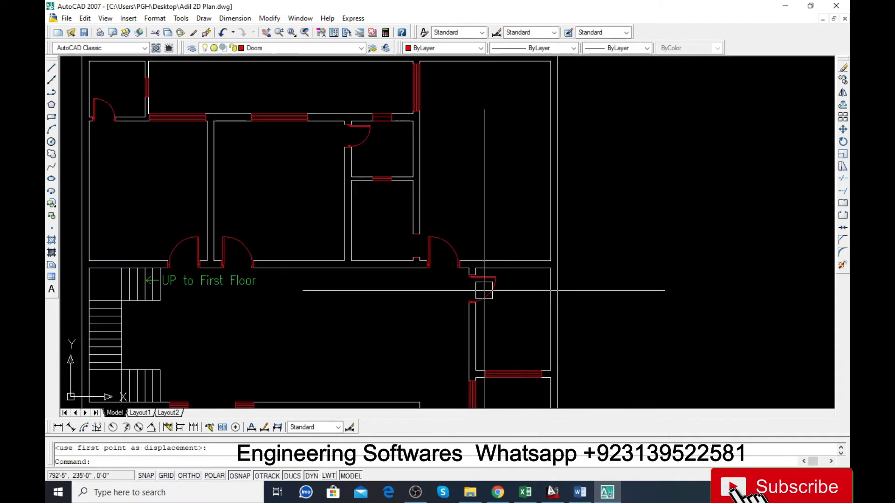
scroll(365, 140, up, 3)
Move the new door copy so it seats against the wall corner.
text(m)
key(Return)
click(362, 136)
key(Return)
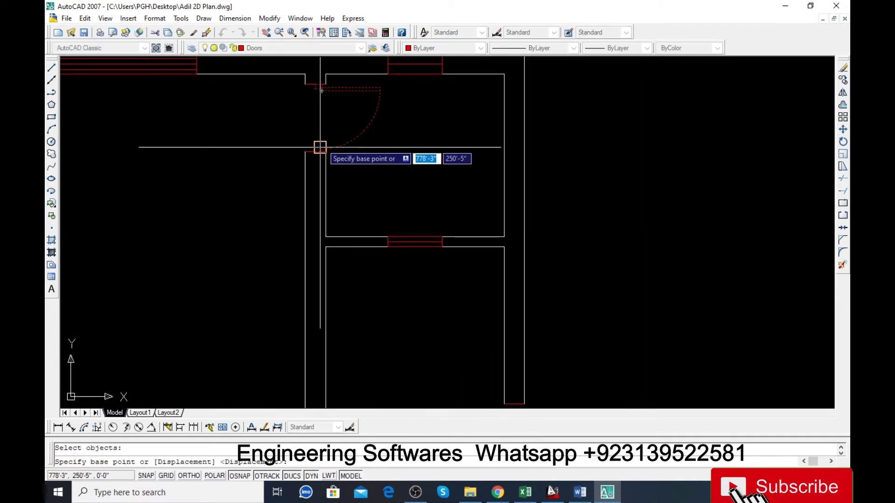
scroll(308, 178, up, 3)
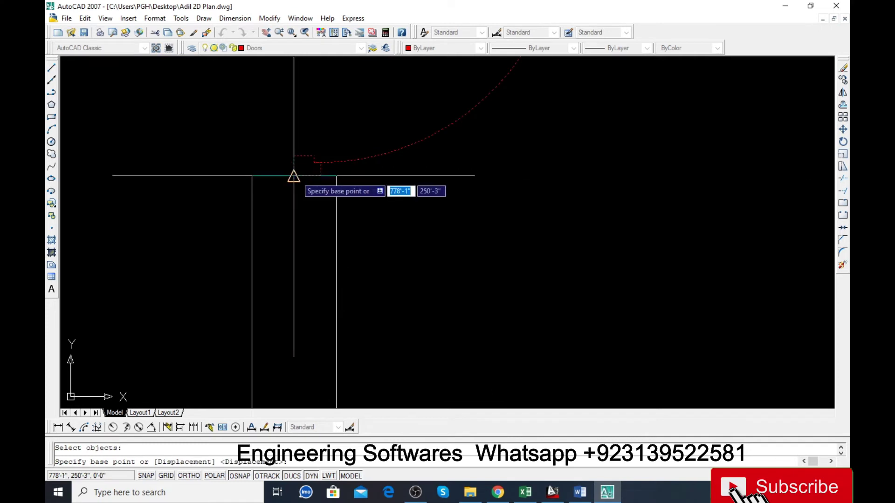
click(294, 176)
click(252, 176)
scroll(363, 200, down, 3)
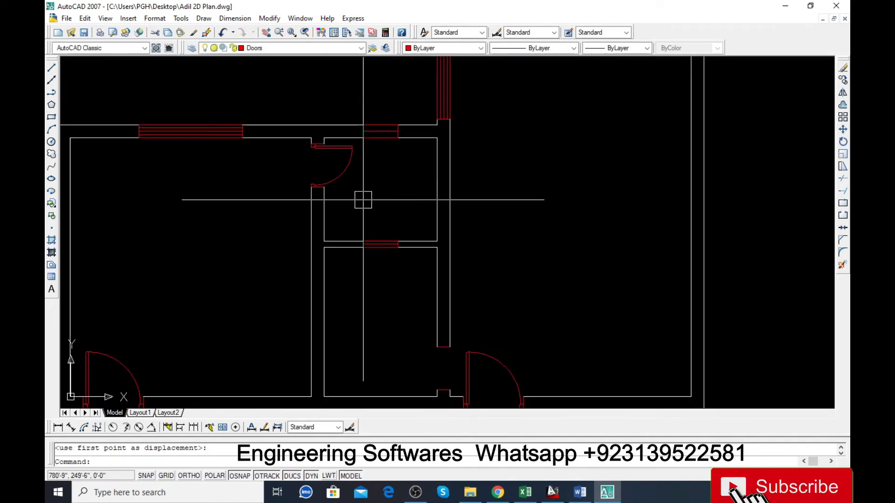
scroll(363, 200, down, 2)
scroll(120, 159, down, 2)
scroll(114, 164, up, 3)
scroll(216, 331, down, 1)
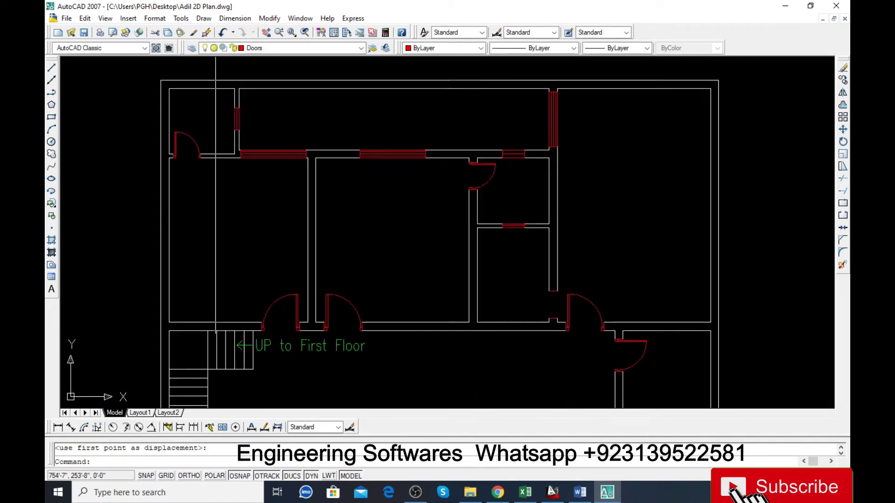
scroll(219, 280, down, 3)
scroll(326, 265, up, 2)
scroll(366, 254, up, 2)
scroll(318, 262, up, 2)
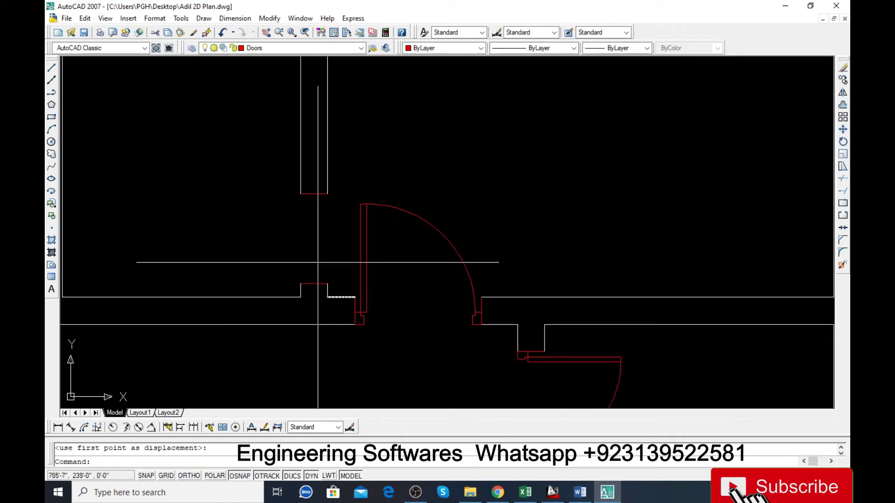
scroll(318, 262, down, 3)
scroll(342, 238, up, 3)
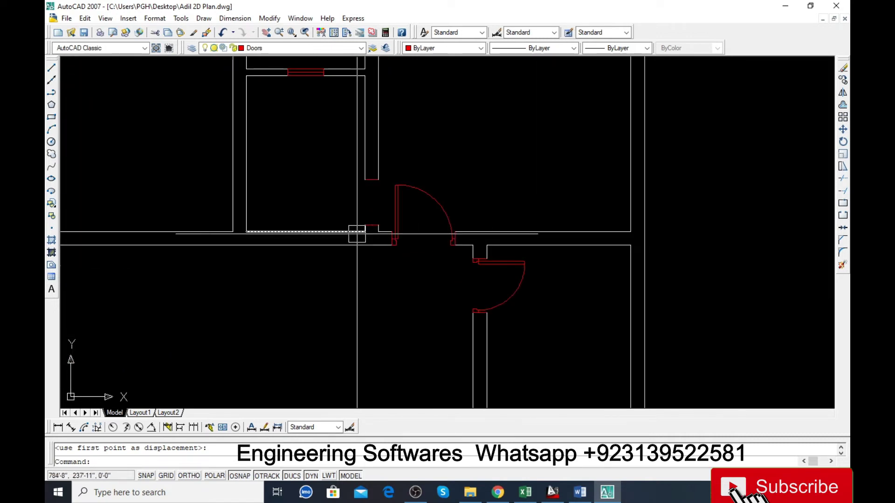
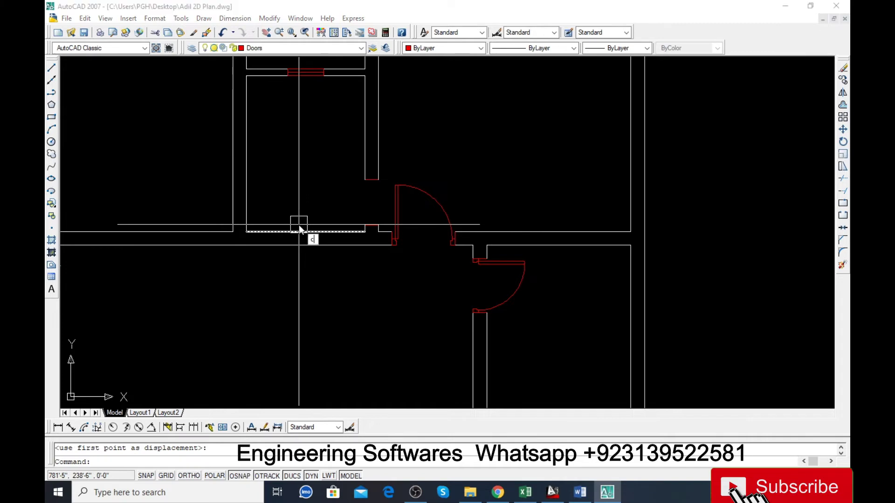
Copy the red door to the upper wall opening and rotate it 90° upright.
text(o)
key(Return)
click(396, 205)
key(Return)
click(414, 236)
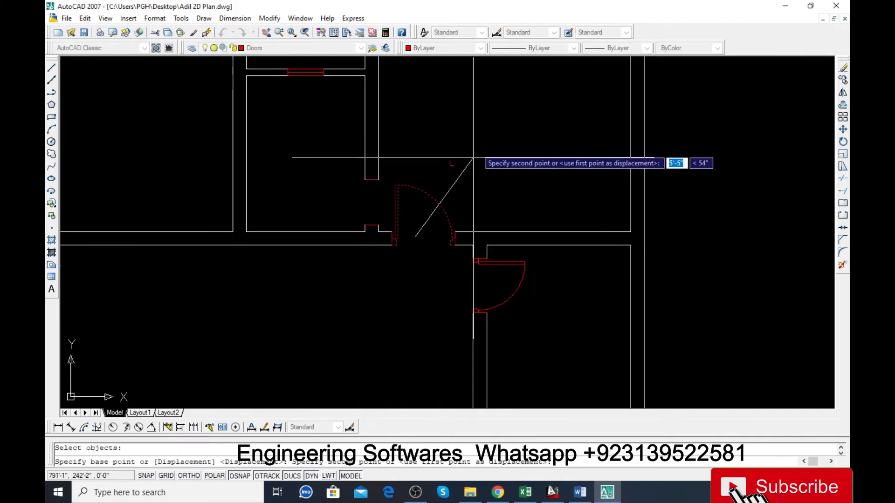
click(483, 136)
key(Return)
text(ro)
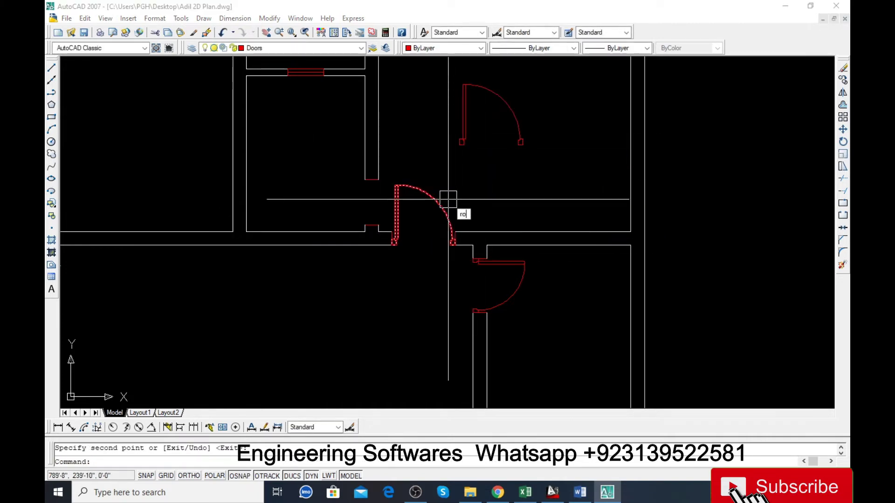
key(Return)
click(478, 165)
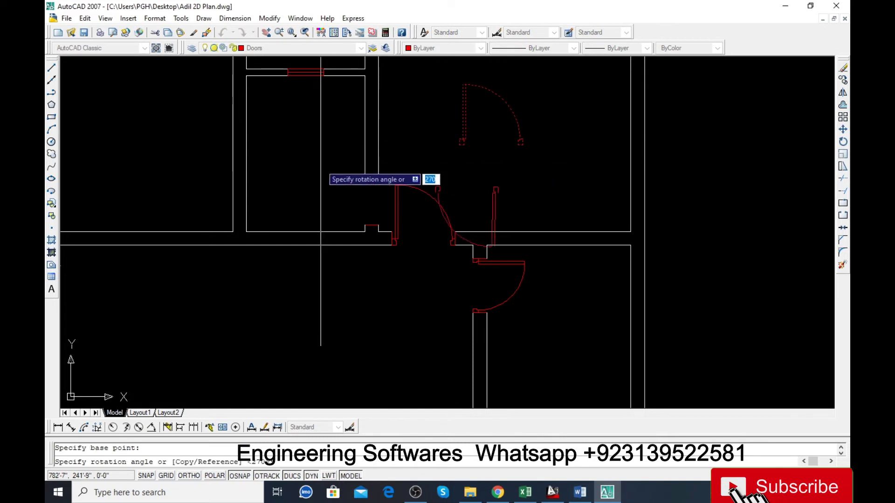
click(479, 120)
scroll(453, 177, up, 3)
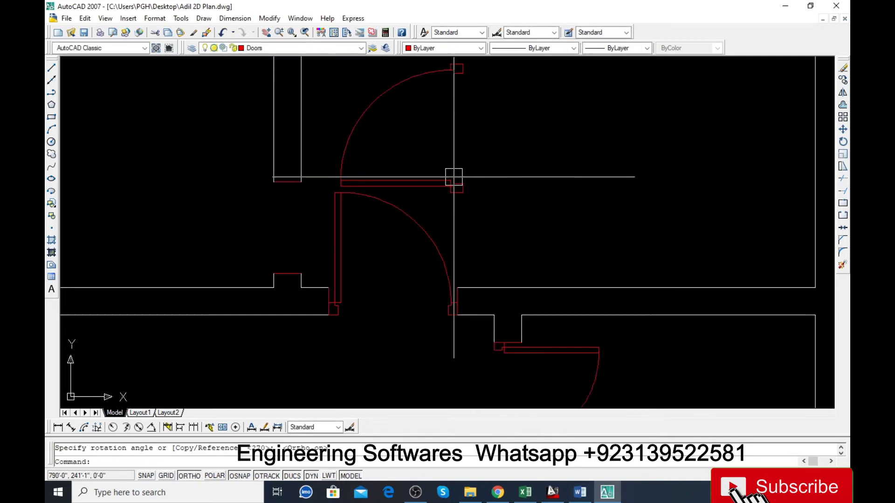
Align the door copy to the opening's two wall corners, scaling it to fit.
text(l)
key(Return)
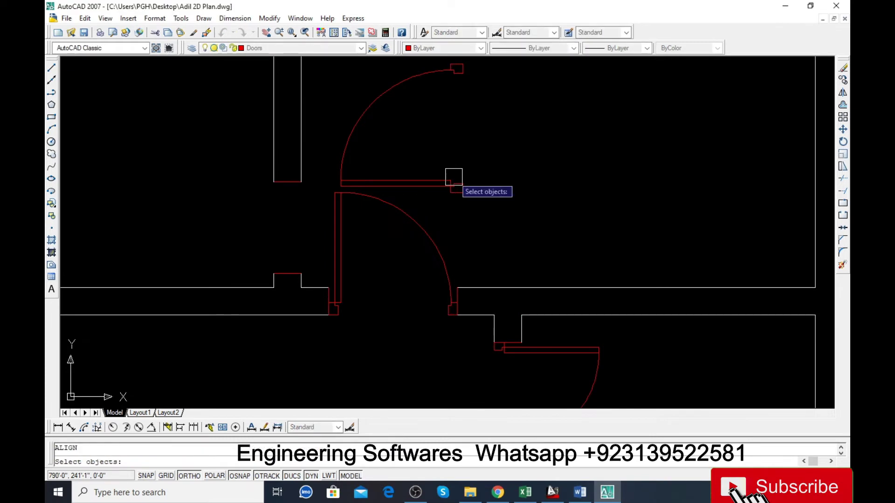
click(455, 184)
key(Return)
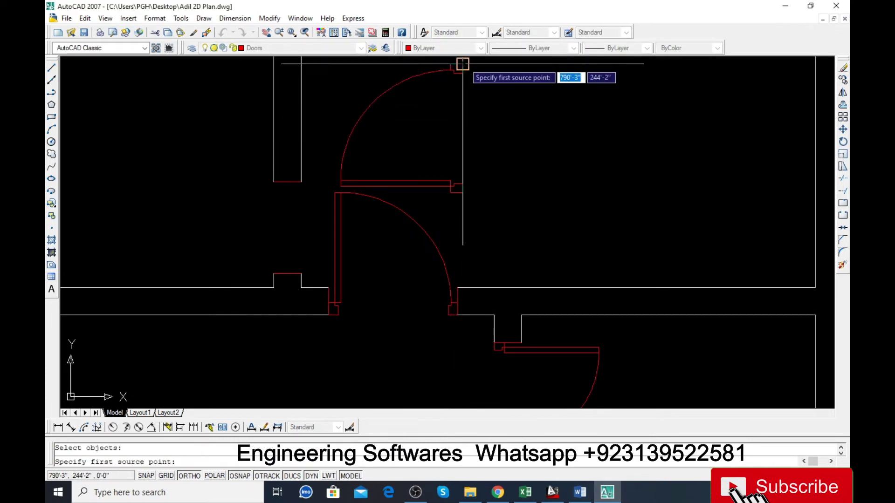
click(463, 65)
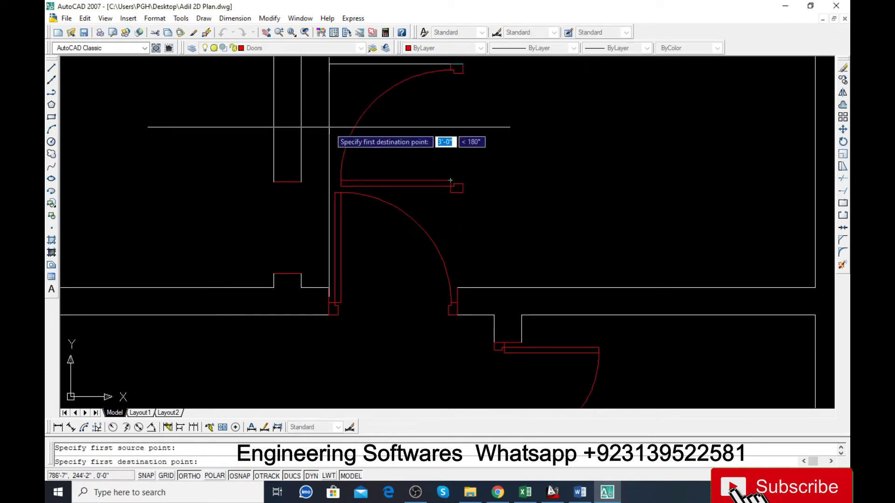
click(301, 182)
click(462, 191)
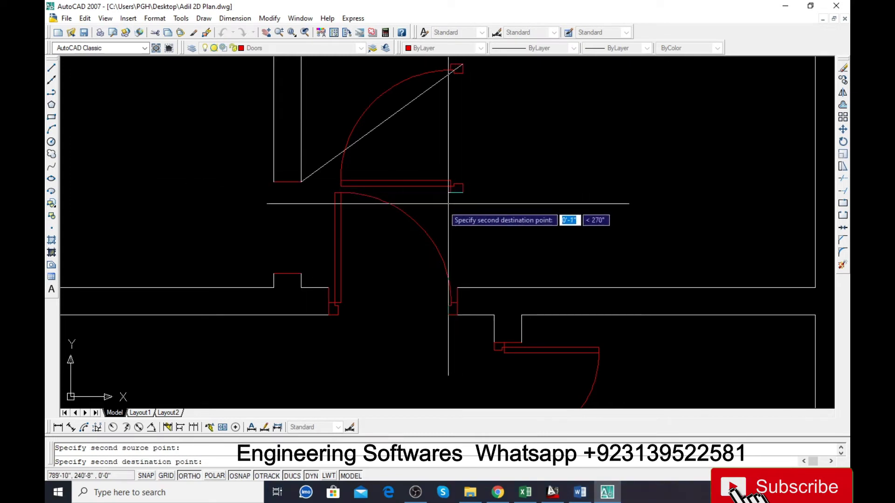
click(301, 273)
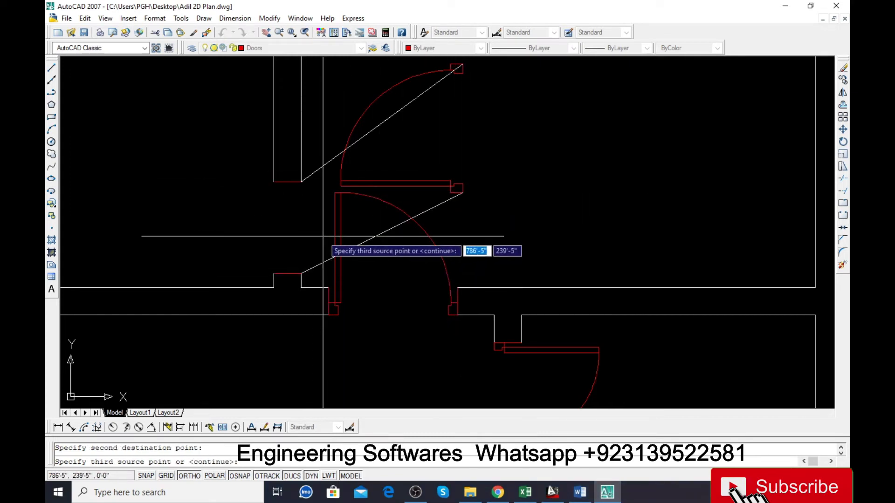
key(Return)
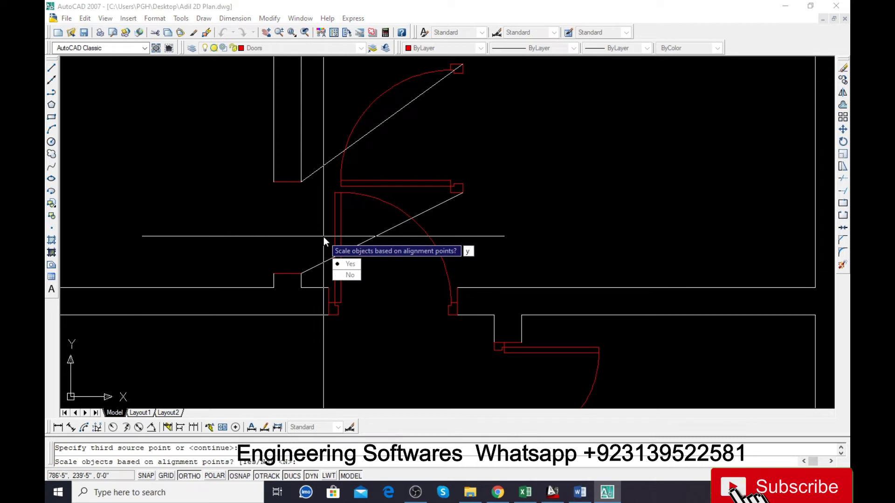
text(y)
key(Return)
scroll(280, 237, down, 3)
scroll(360, 212, down, 3)
Zoom around the plan, starting and then cancelling a line command.
scroll(310, 205, up, 2)
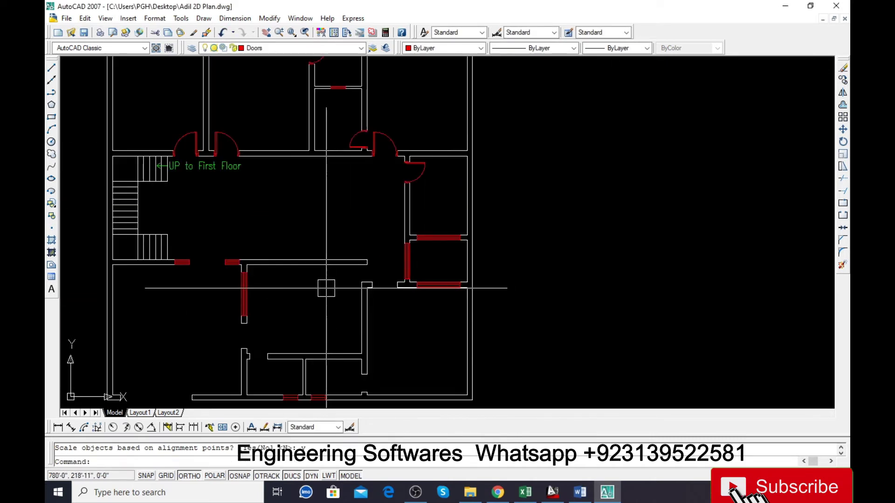
scroll(326, 282, down, 2)
scroll(380, 201, up, 4)
scroll(410, 201, up, 3)
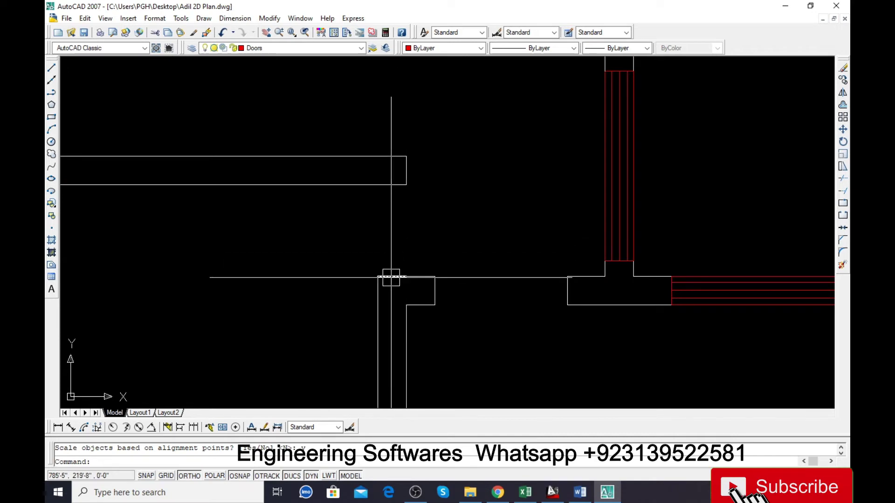
text(l)
key(Return)
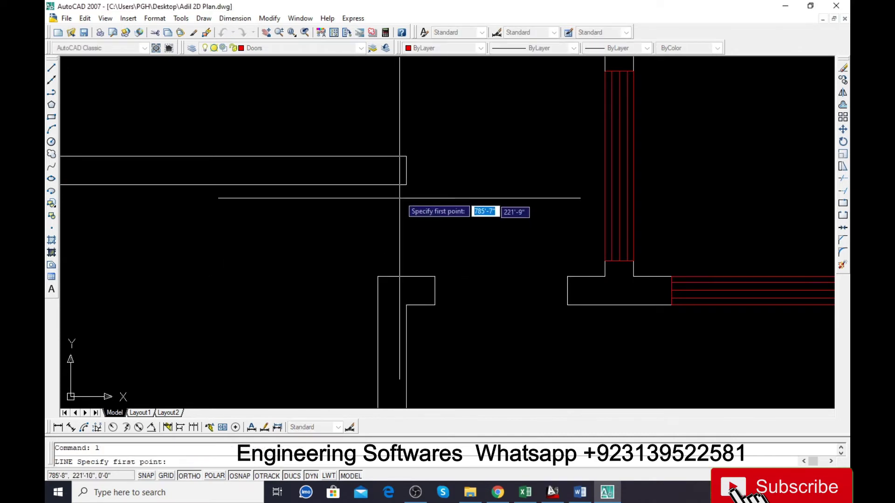
scroll(441, 235, down, 3)
scroll(441, 235, down, 1)
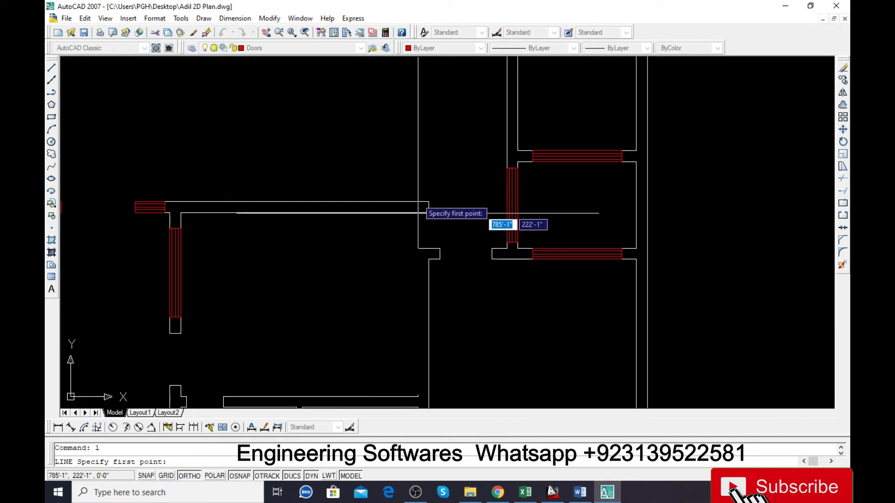
scroll(431, 208, down, 2)
key(Escape)
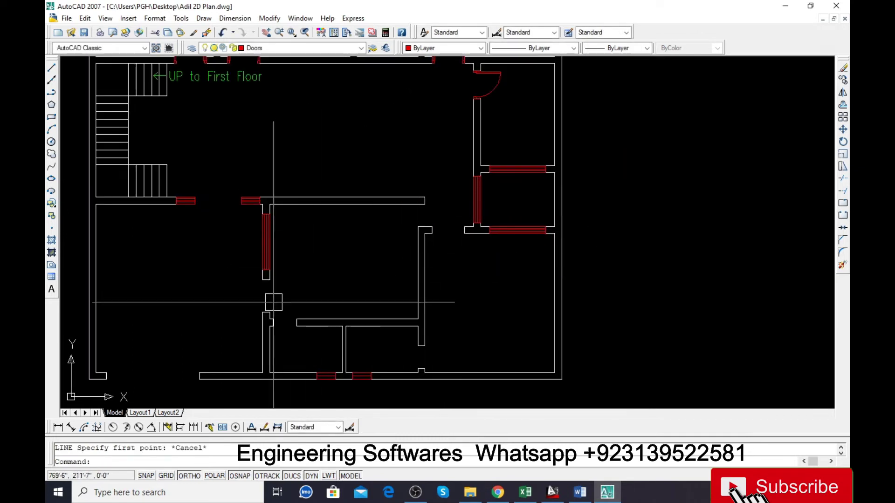
scroll(376, 268, down, 2)
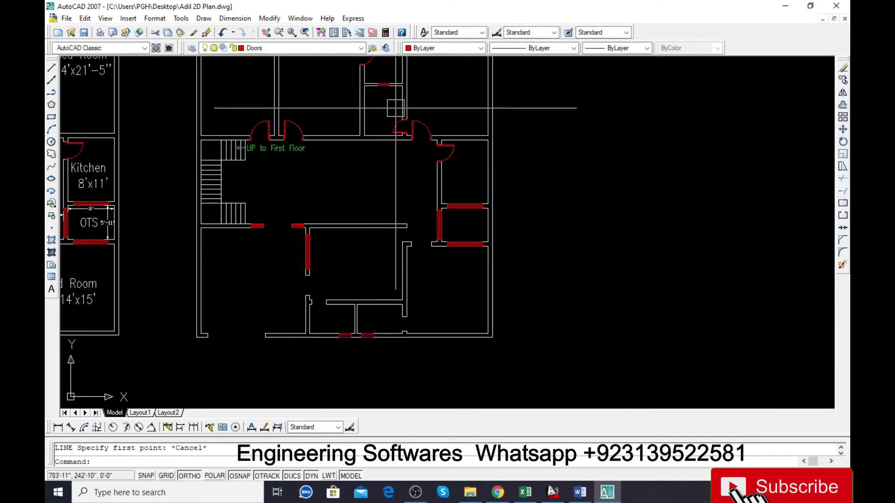
scroll(395, 107, up, 3)
scroll(361, 142, down, 1)
text(mi)
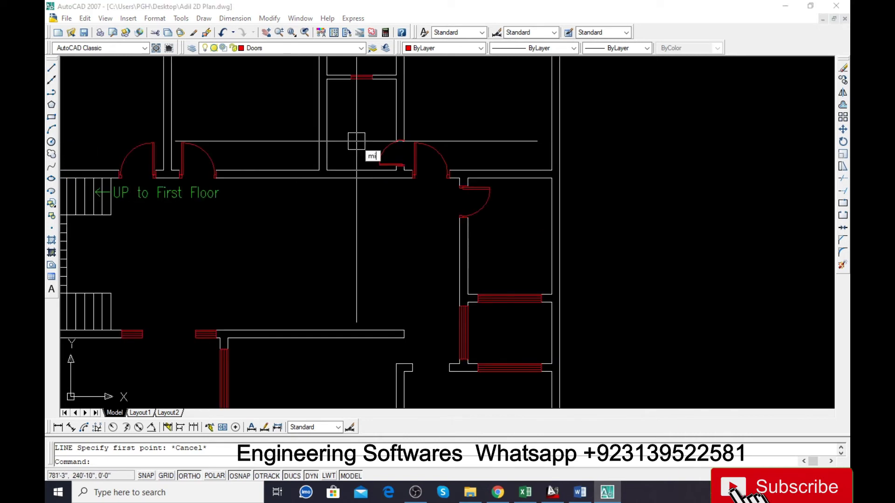
Mirror the right-hand door across a horizontal line, keeping the original.
key(Return)
click(440, 156)
key(Return)
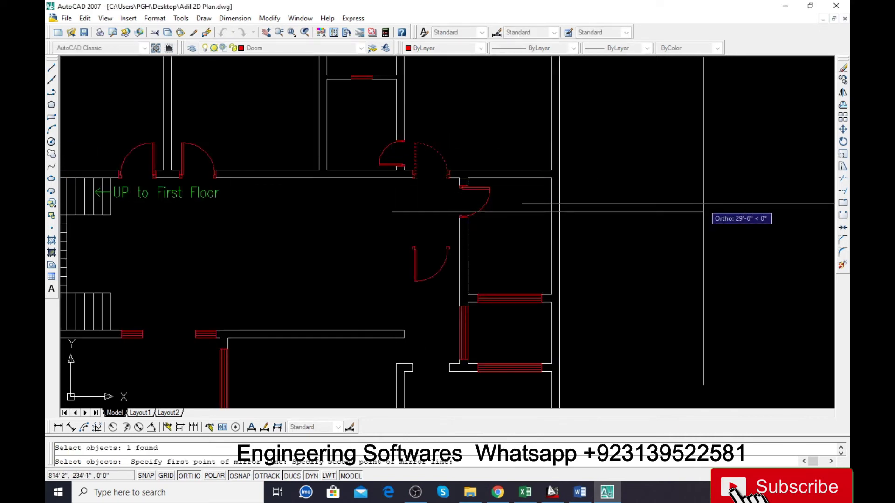
click(683, 203)
key(Return)
Move the mirrored door into the wall opening below the right-hand rooms.
click(445, 266)
text(mi)
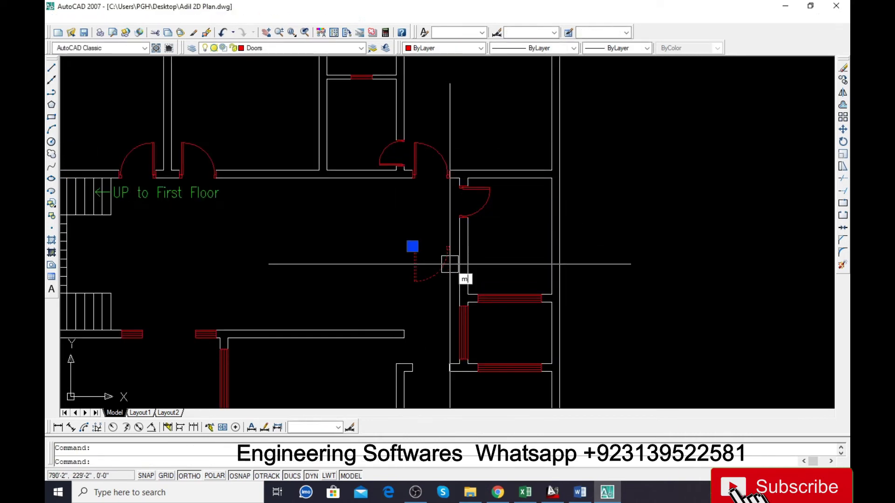
key(Return)
scroll(450, 264, up, 5)
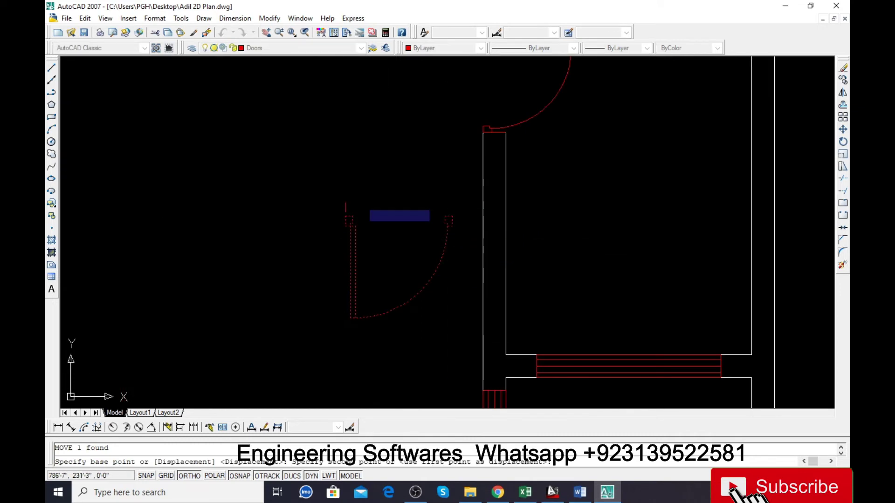
scroll(354, 205, down, 4)
scroll(345, 326, up, 4)
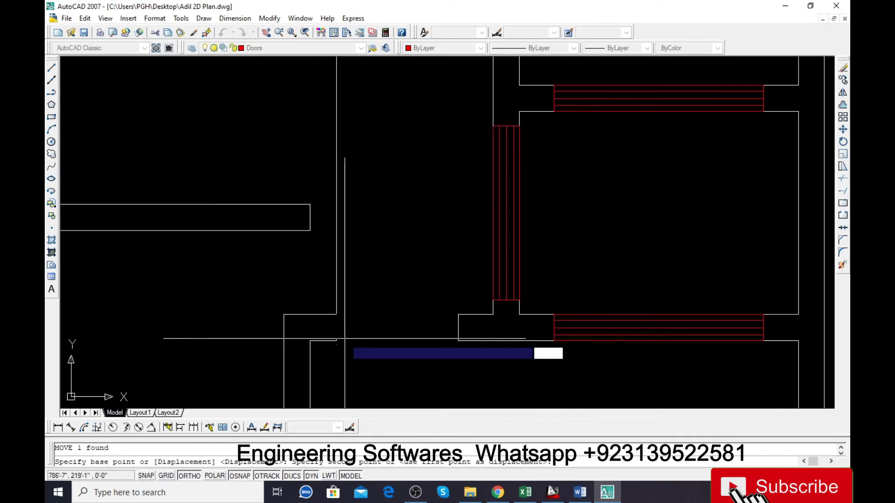
click(335, 315)
scroll(395, 215, down, 2)
scroll(396, 214, down, 2)
scroll(324, 214, up, 3)
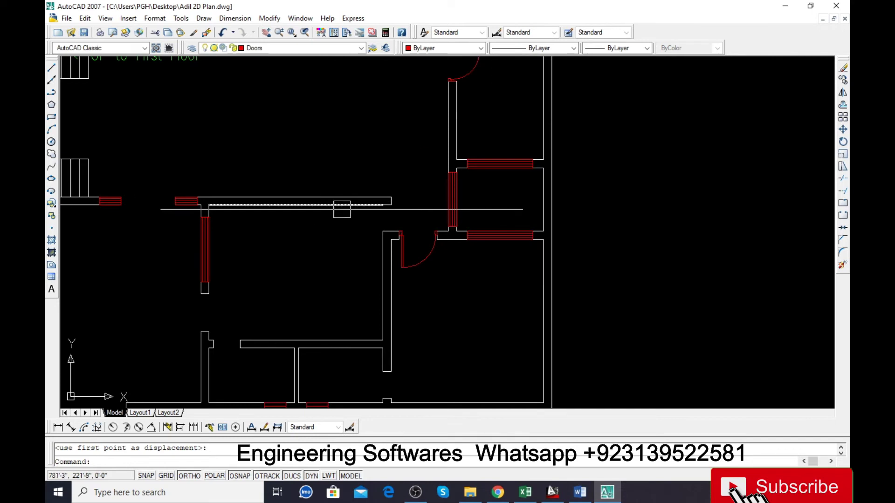
scroll(356, 265, down, 1)
scroll(356, 264, down, 2)
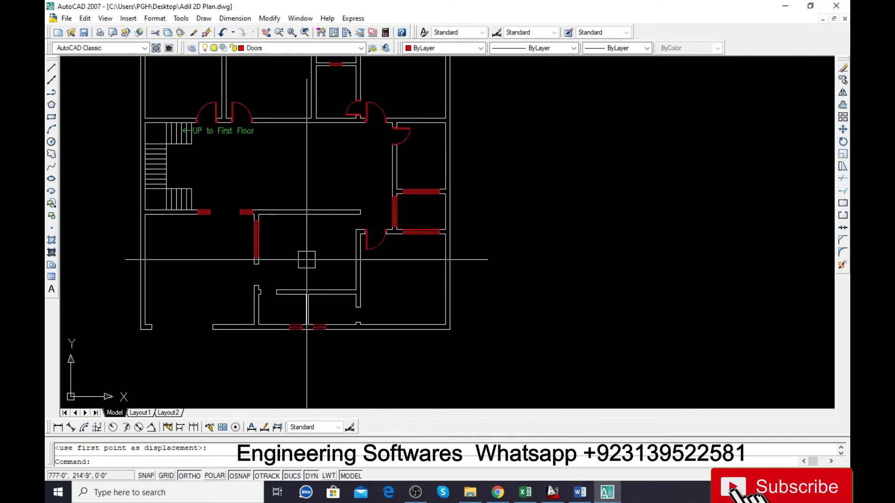
scroll(356, 264, up, 3)
scroll(356, 264, up, 1)
click(357, 264)
text(co)
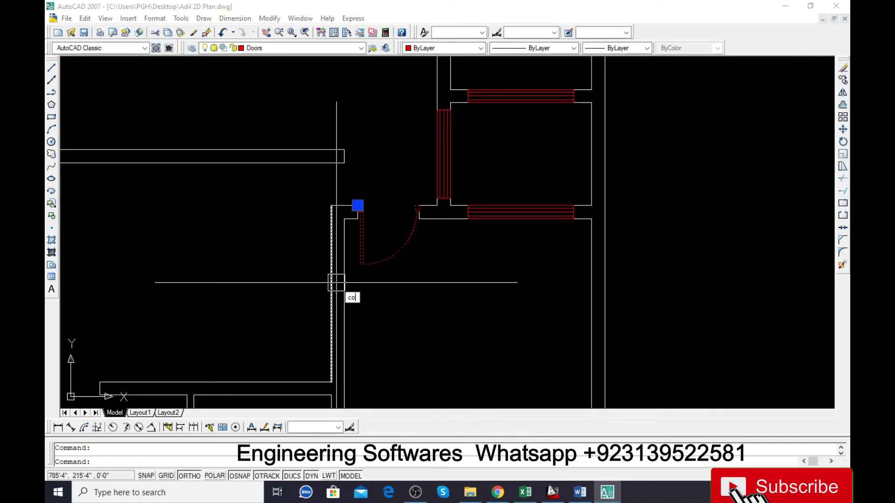
Copy the door to a position further left in the plan.
key(Return)
click(360, 262)
scroll(360, 262, down, 4)
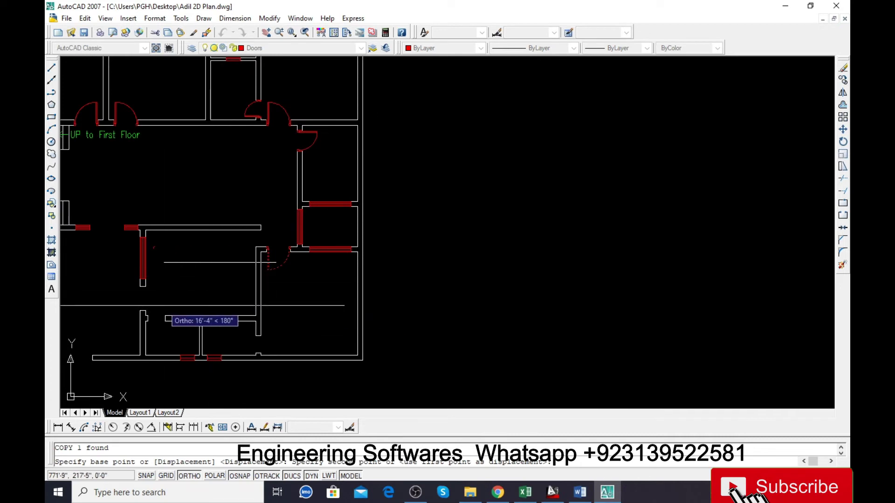
scroll(173, 320, up, 1)
scroll(173, 320, up, 2)
click(177, 298)
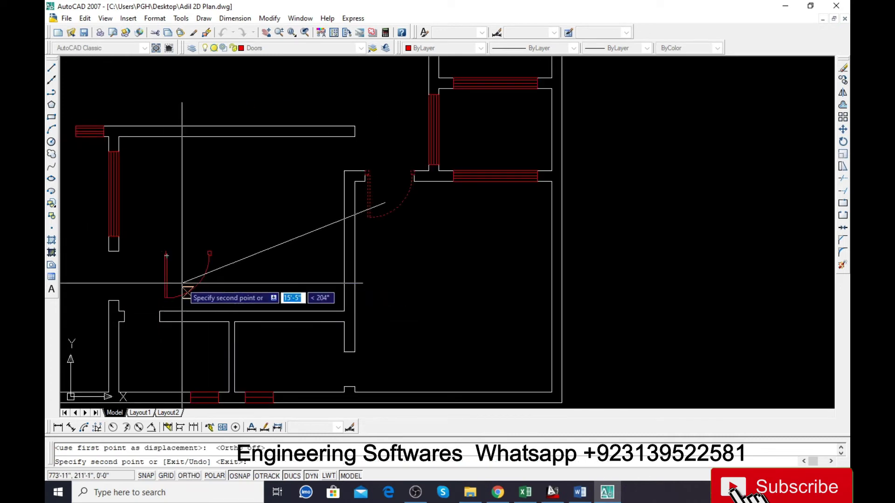
key(Escape)
Align the door copy to the lower-left wall opening, answering Yes to scaling.
key(Return)
click(160, 259)
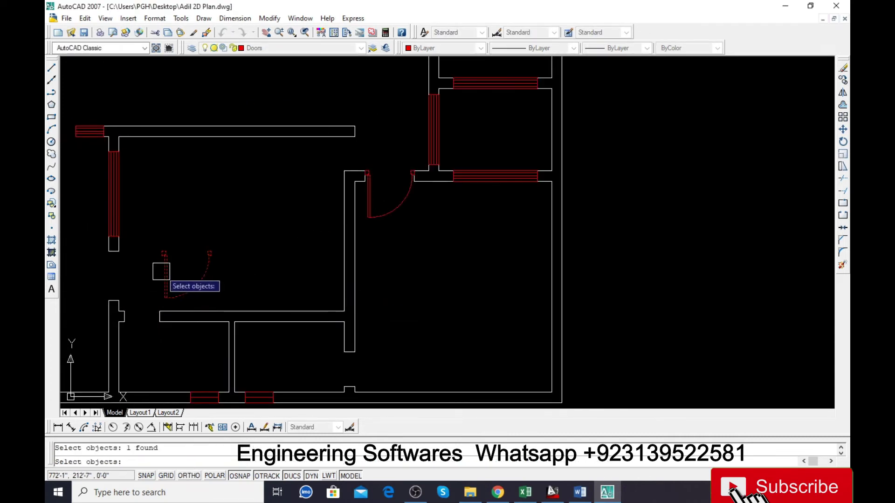
key(Return)
scroll(159, 254, up, 6)
click(376, 252)
scroll(326, 252, down, 3)
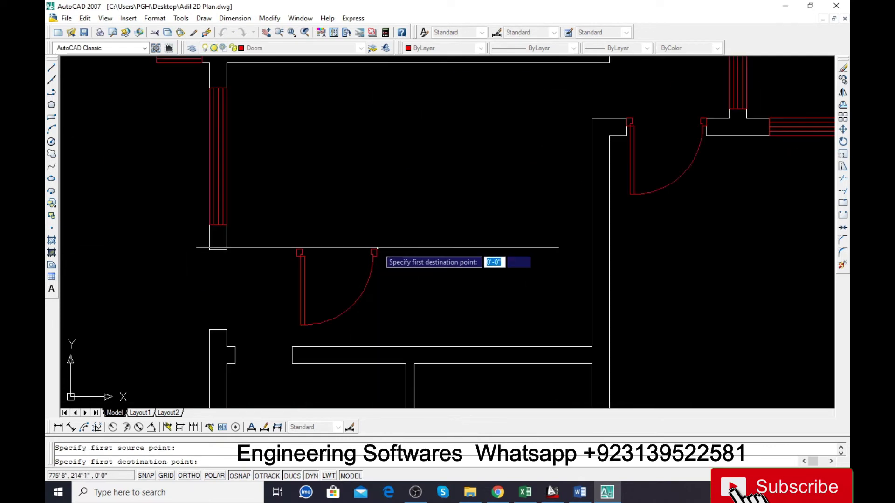
scroll(298, 344, up, 3)
click(376, 243)
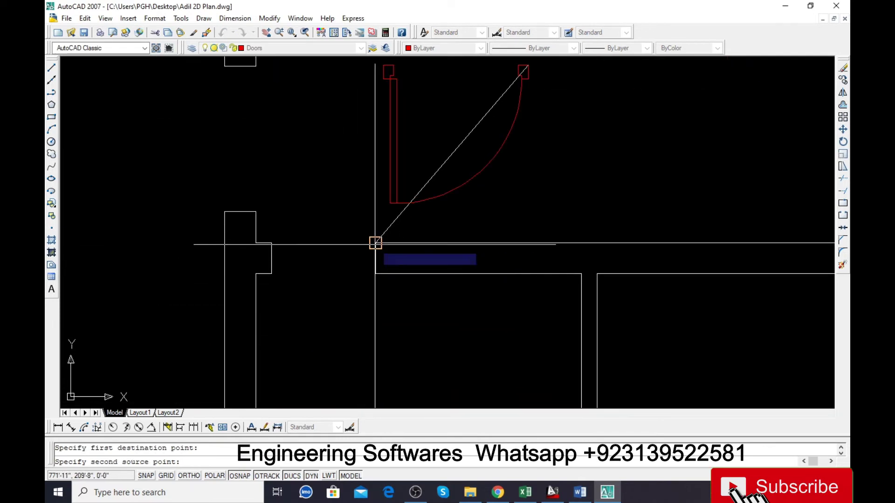
scroll(380, 266, down, 3)
scroll(387, 261, up, 3)
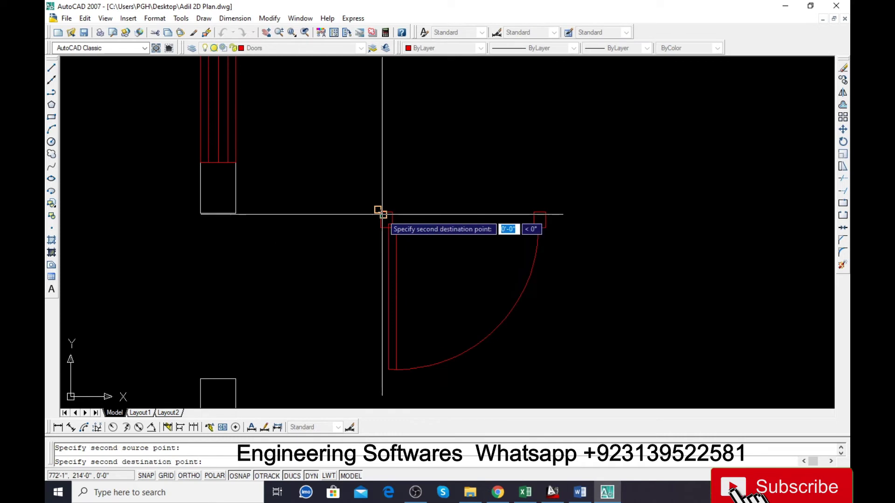
scroll(382, 214, down, 3)
scroll(300, 339, up, 2)
click(303, 340)
key(Return)
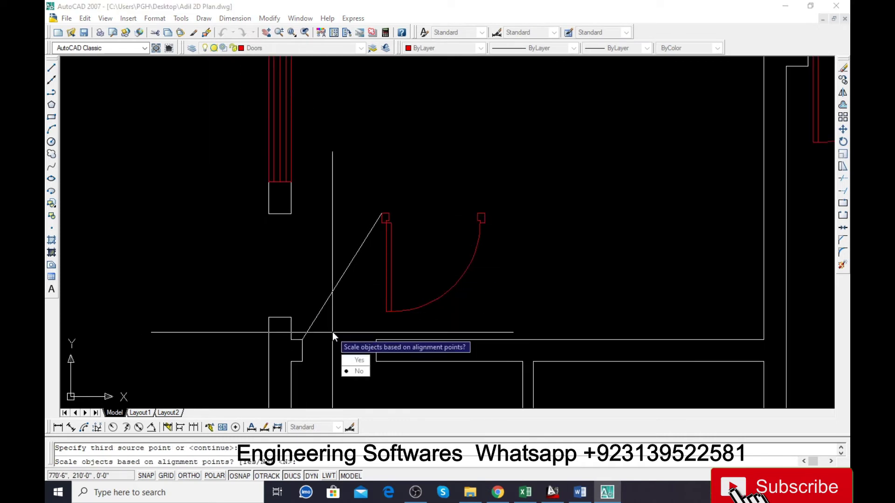
text(y)
key(Return)
scroll(333, 335, down, 3)
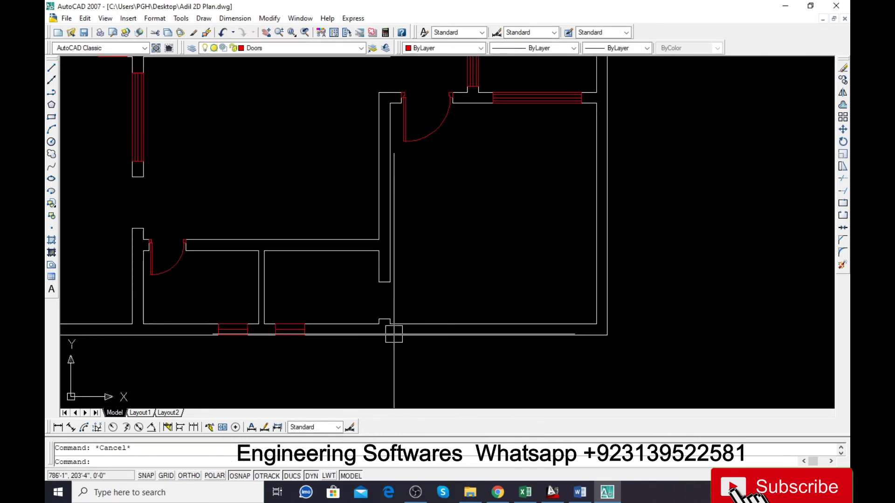
scroll(399, 334, down, 3)
scroll(396, 226, up, 3)
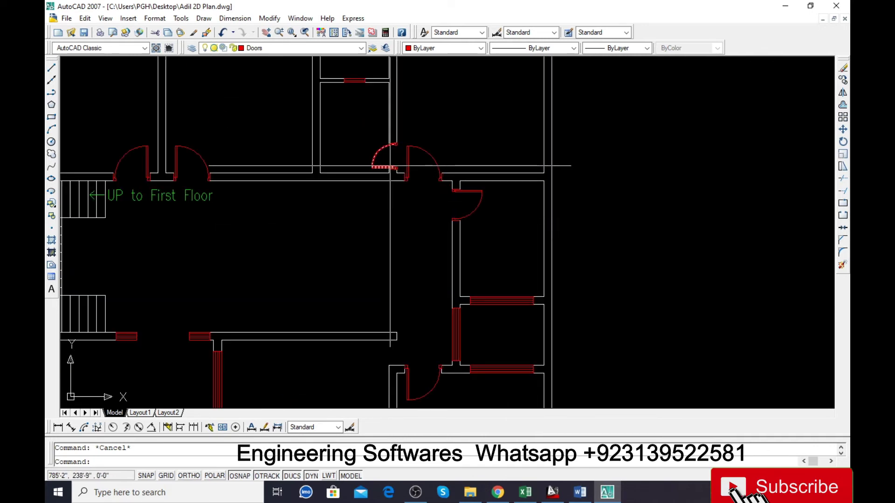
text(co)
Copy the door from its corner base point to the corner of a lower wall opening.
key(Return)
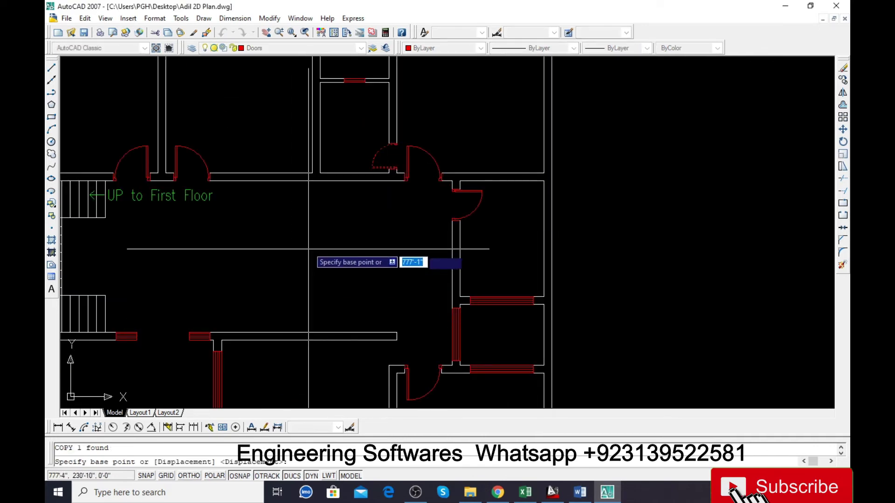
scroll(369, 152, up, 4)
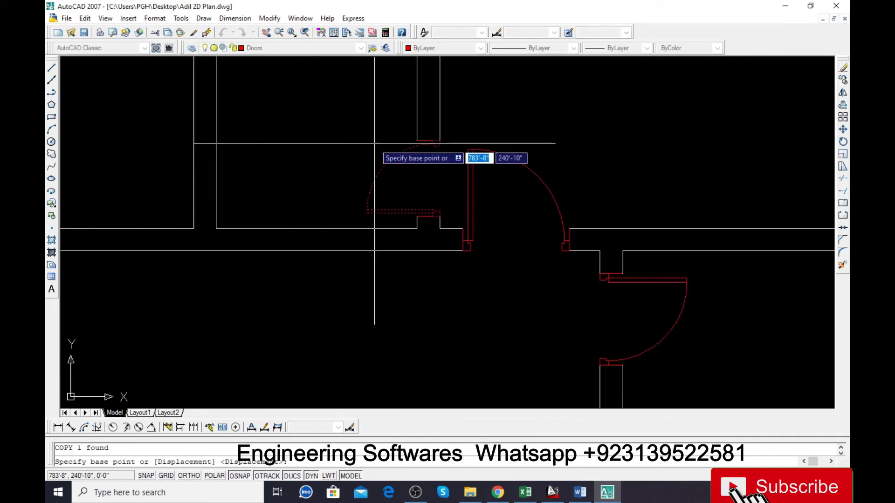
click(438, 140)
scroll(438, 140, down, 3)
scroll(435, 200, down, 3)
scroll(435, 233, up, 3)
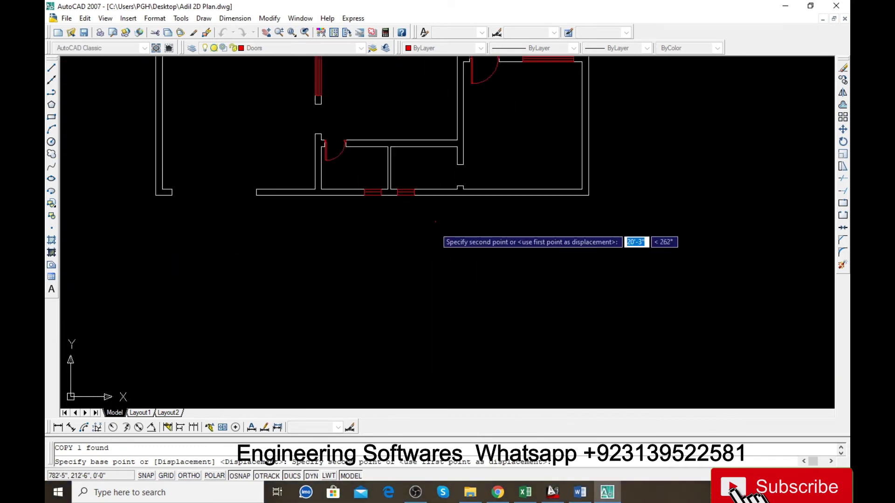
scroll(466, 210, up, 3)
scroll(448, 162, up, 2)
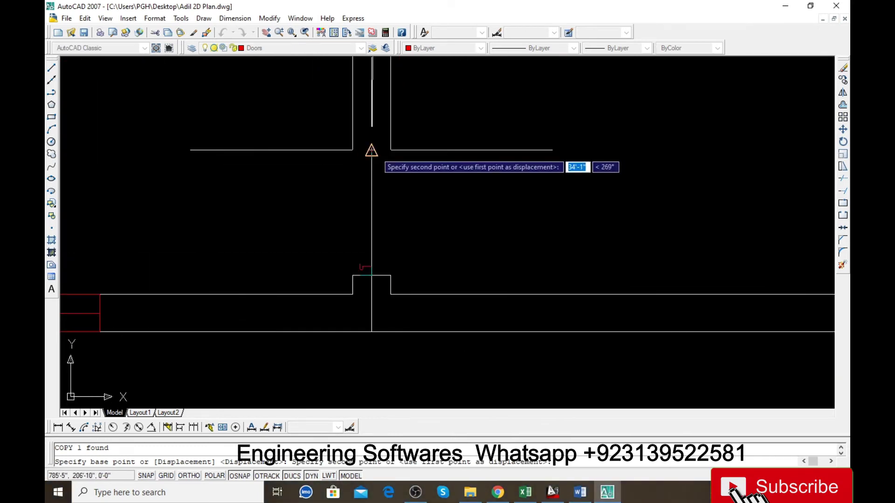
click(390, 150)
scroll(406, 196, down, 2)
key(Return)
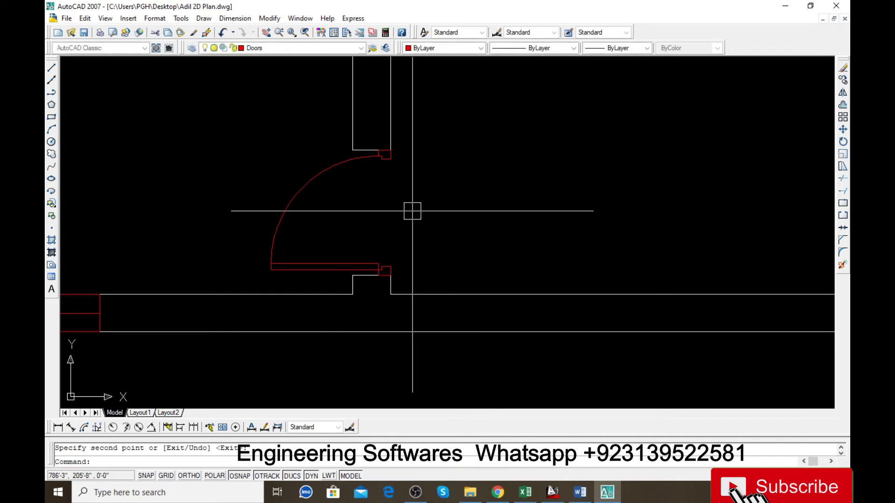
scroll(438, 233, down, 3)
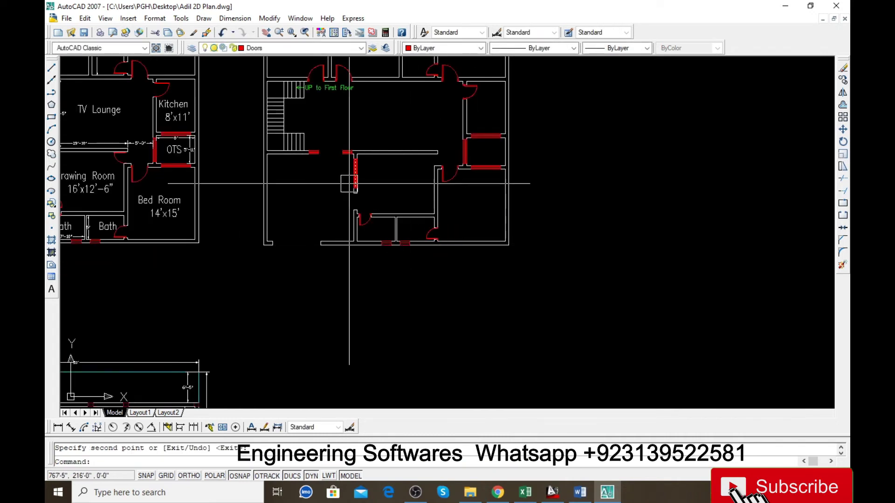
scroll(360, 181, up, 2)
Mirror the copied door to face the other way, keeping the original, and shift it left.
scroll(467, 254, up, 2)
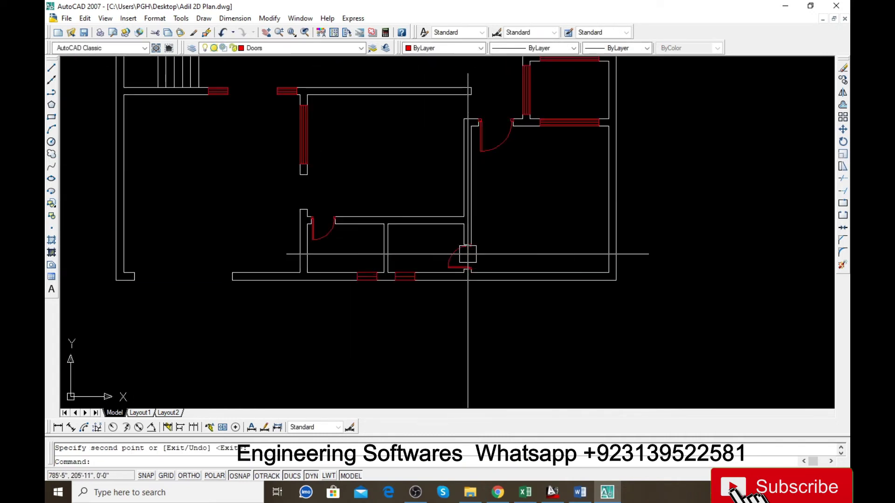
text(mi)
key(Return)
key(Return)
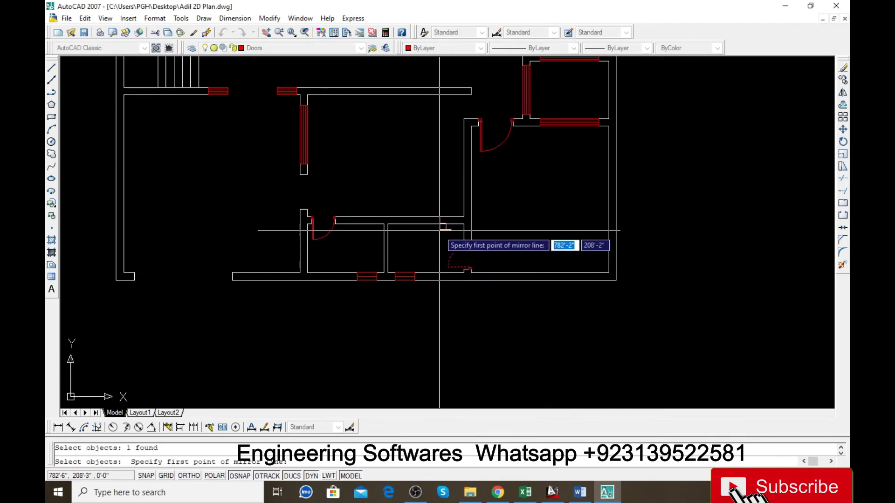
click(445, 229)
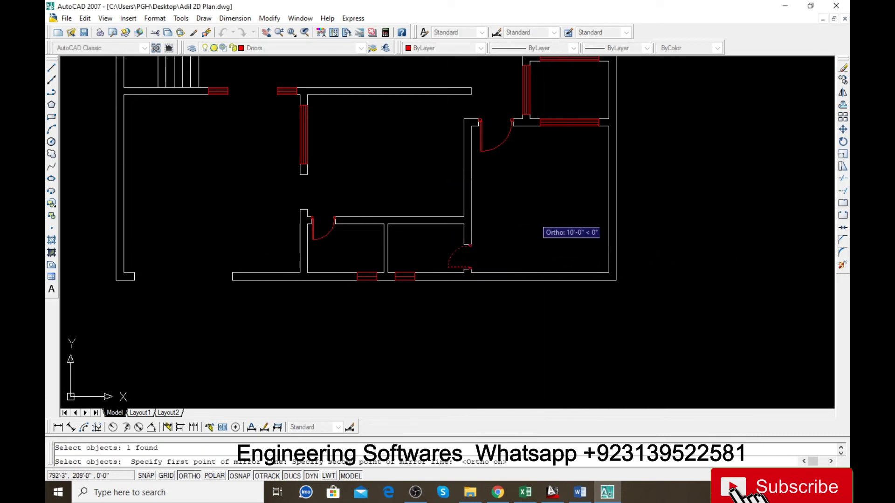
click(619, 215)
key(Return)
scroll(436, 189, up, 8)
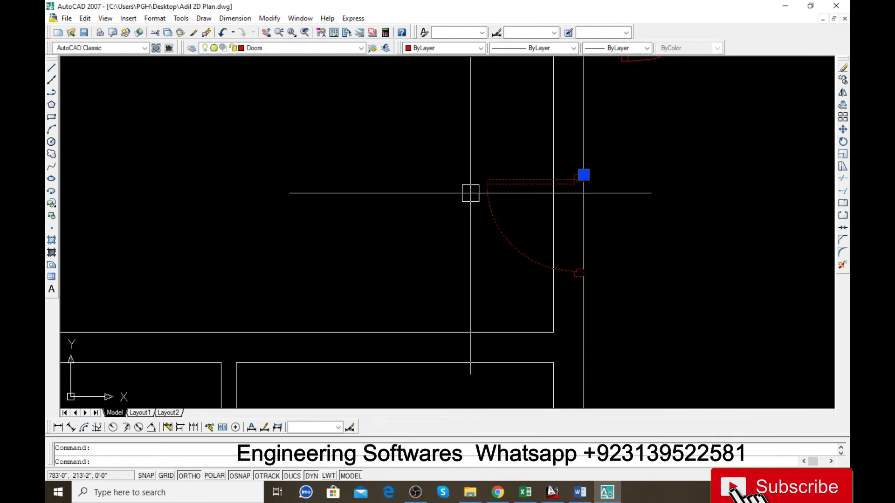
text(o)
key(Return)
click(475, 175)
key(Escape)
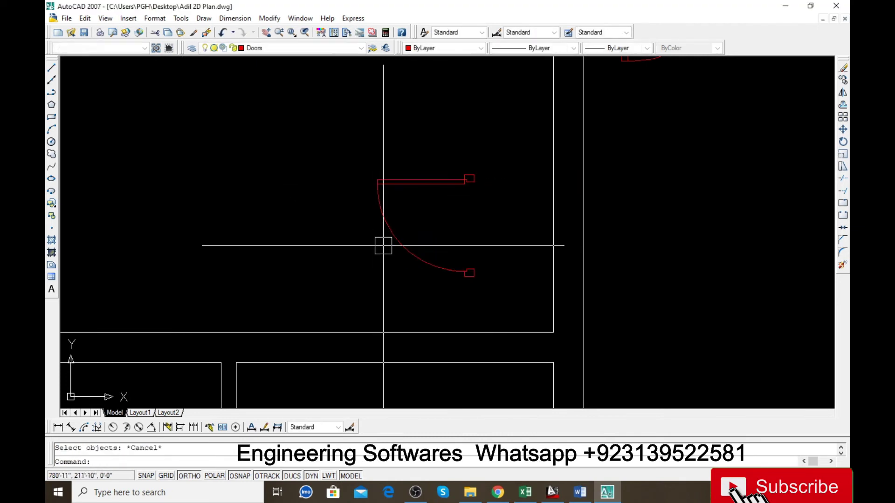
Align the mirrored door to the lower central opening with two point pairs, scaling to fit.
text(l)
key(Return)
click(419, 258)
key(Return)
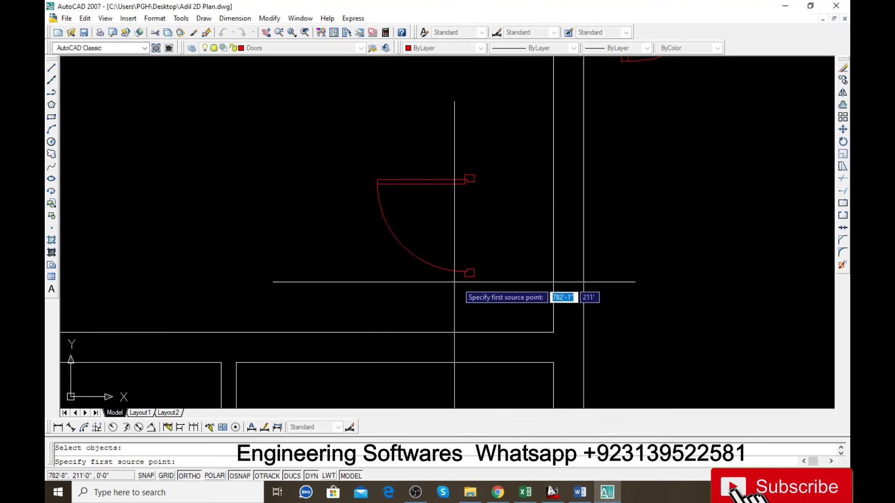
scroll(459, 276, up, 5)
click(461, 273)
scroll(454, 275, down, 2)
scroll(484, 209, down, 3)
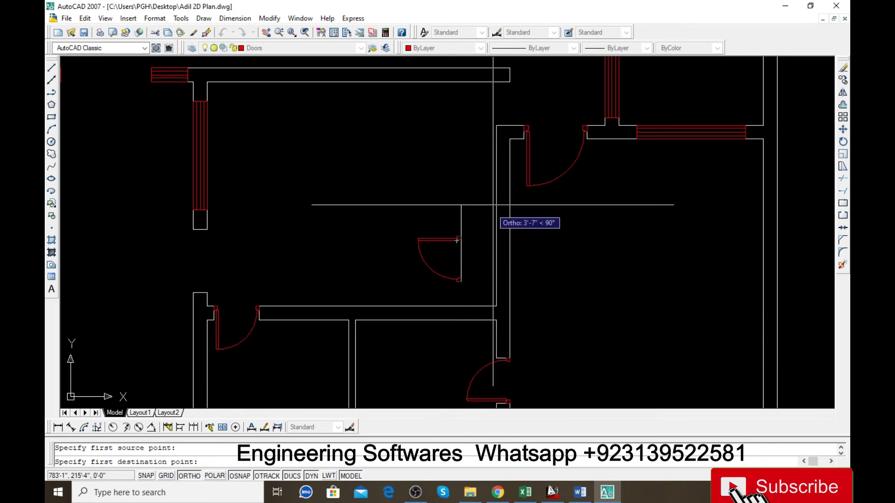
click(510, 125)
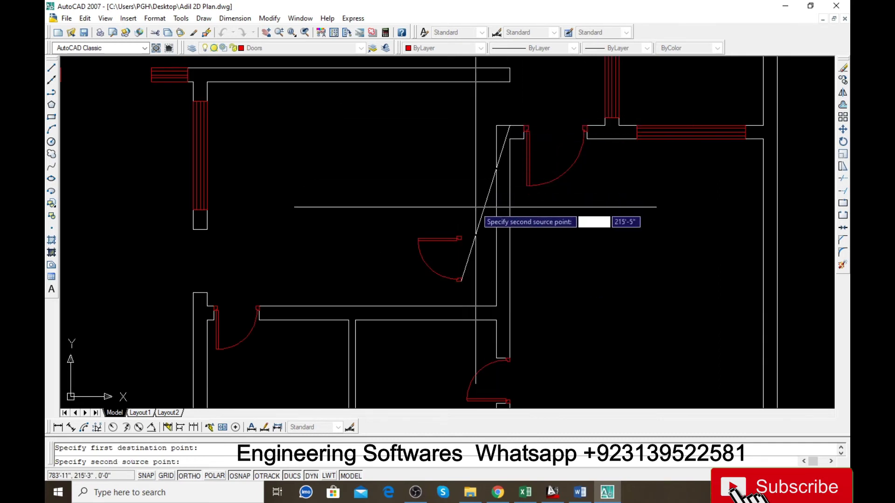
scroll(454, 247, up, 3)
click(460, 255)
scroll(463, 255, down, 3)
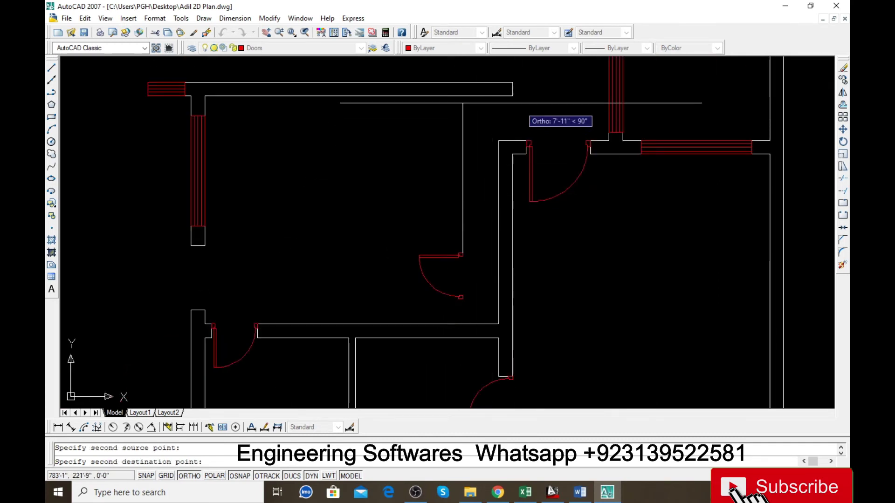
click(512, 96)
key(Return)
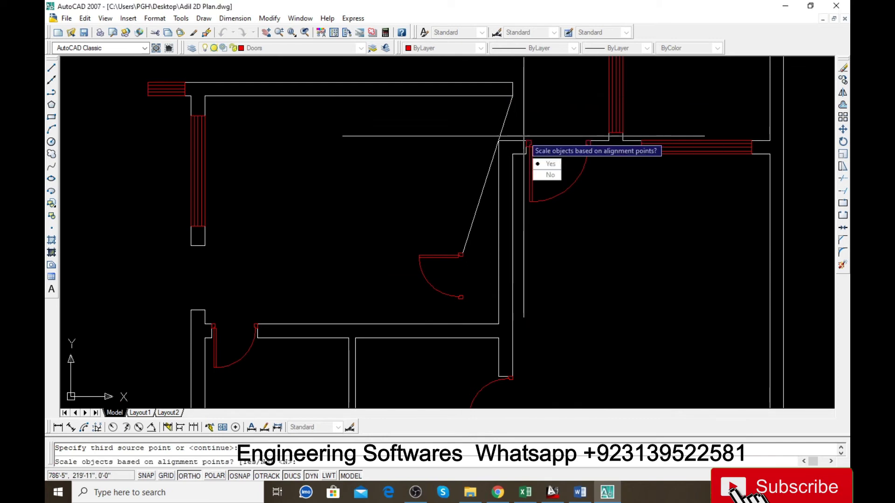
scroll(529, 165, down, 3)
scroll(466, 210, down, 2)
text(y)
key(Return)
scroll(333, 225, up, 2)
scroll(354, 200, up, 1)
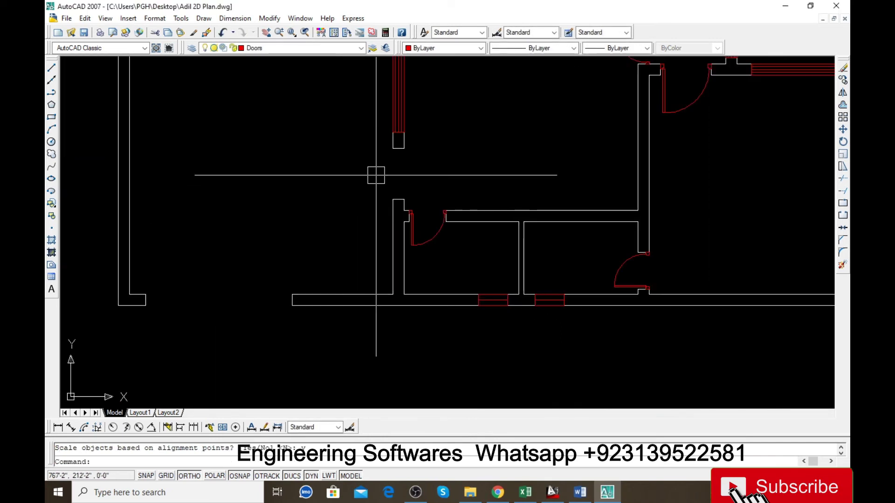
scroll(394, 242, down, 2)
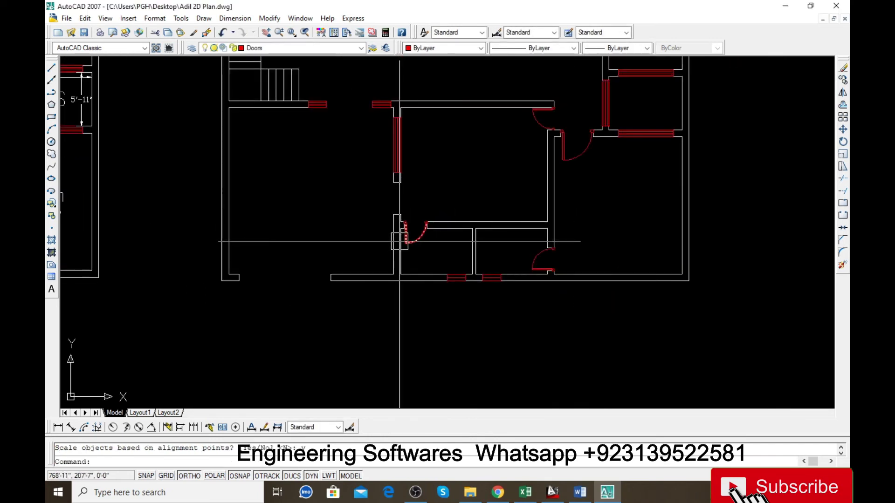
Zoom out on the finished plan and switch to the Tile Comparison workbook in Excel.
scroll(400, 240, down, 2)
scroll(429, 244, down, 2)
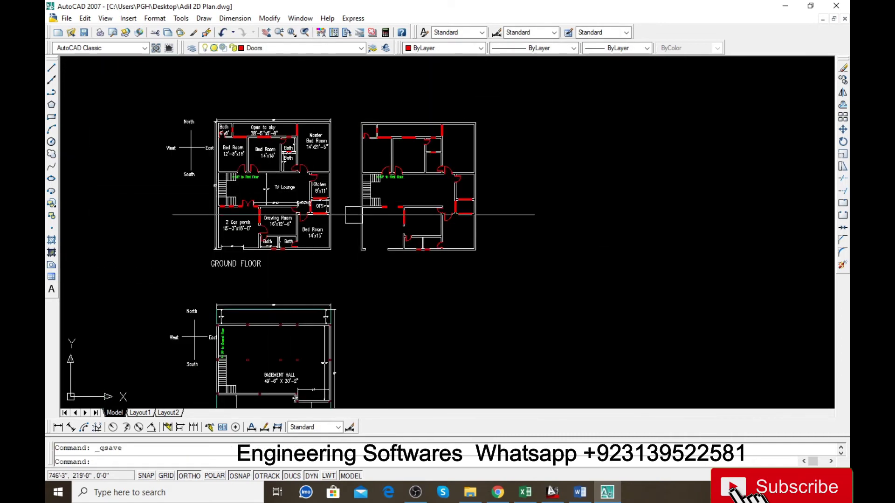
scroll(408, 240, up, 4)
scroll(381, 241, down, 4)
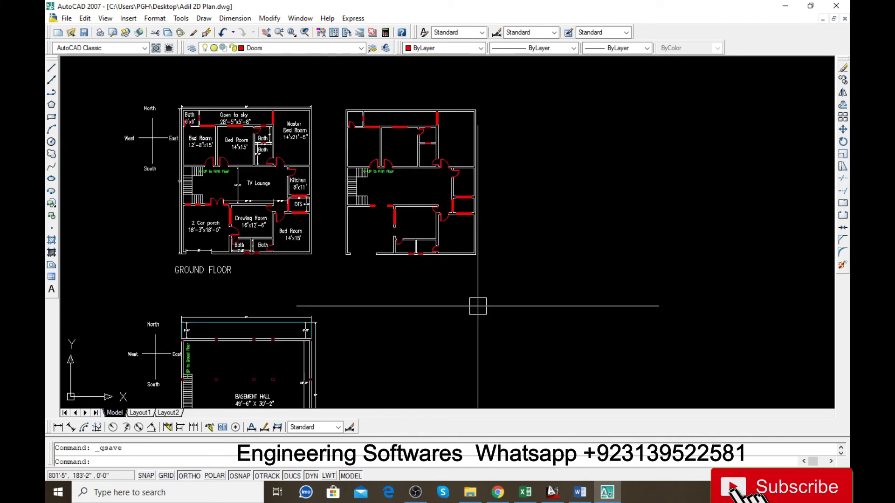
click(525, 492)
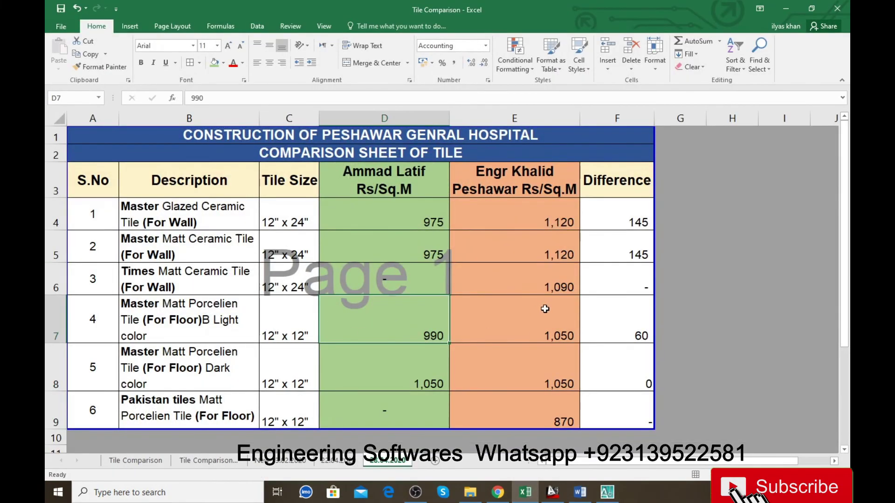
Review cells C7, A7 and B5 of the Tile Comparison sheet, then return to AutoCAD.
key(Left)
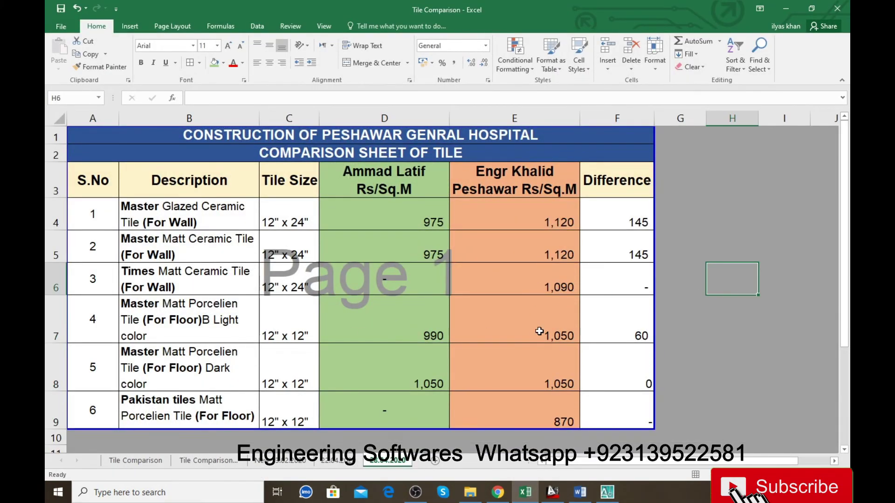
scroll(385, 309, down, 4)
scroll(385, 309, up, 4)
key(Left)
click(313, 322)
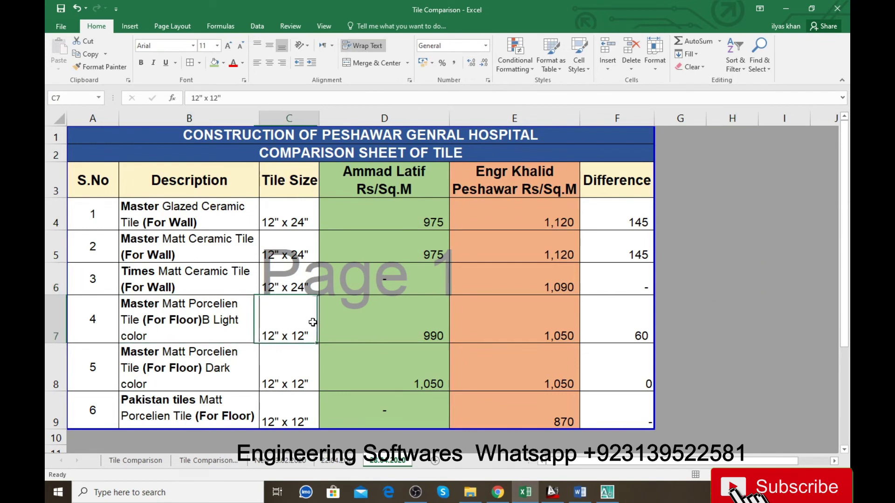
click(105, 322)
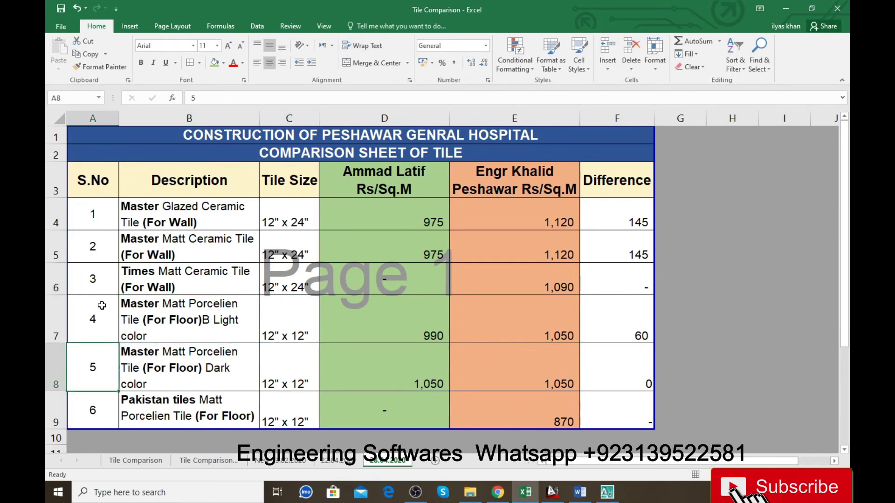
key(Up)
key(Right)
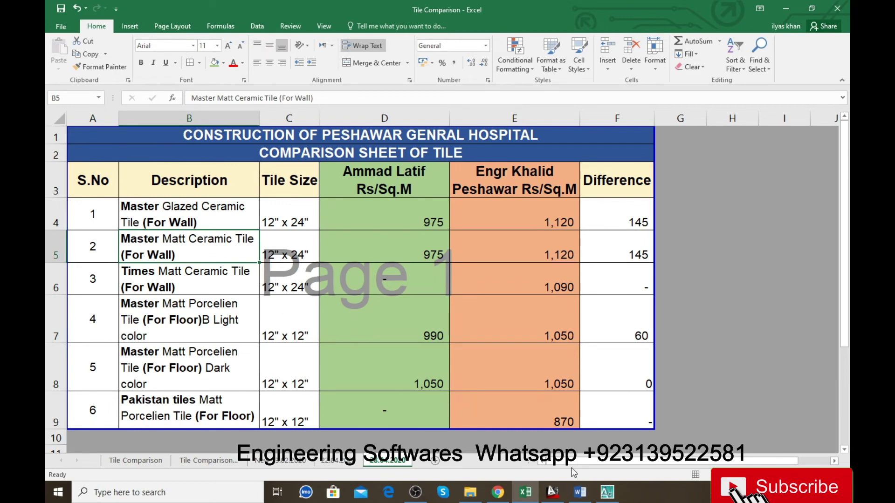
click(611, 495)
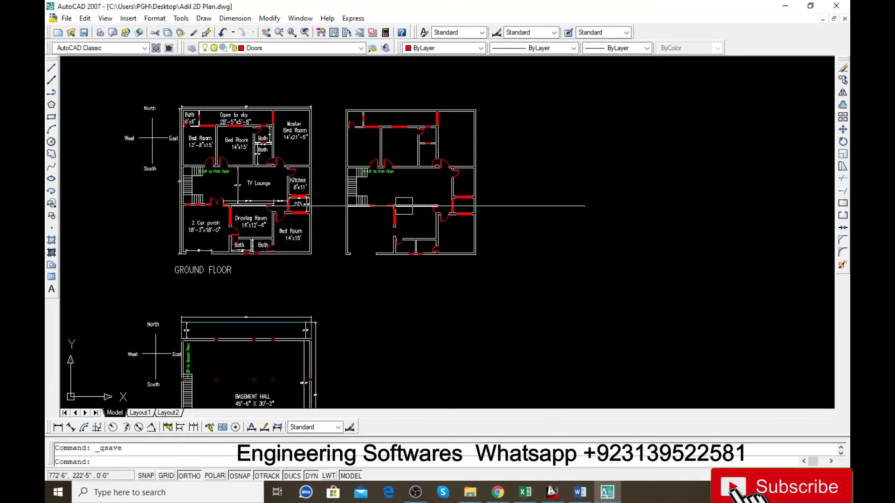
Mirror the right-side red door across a horizontal line, keeping the original door.
scroll(393, 179, up, 1)
scroll(406, 246, up, 2)
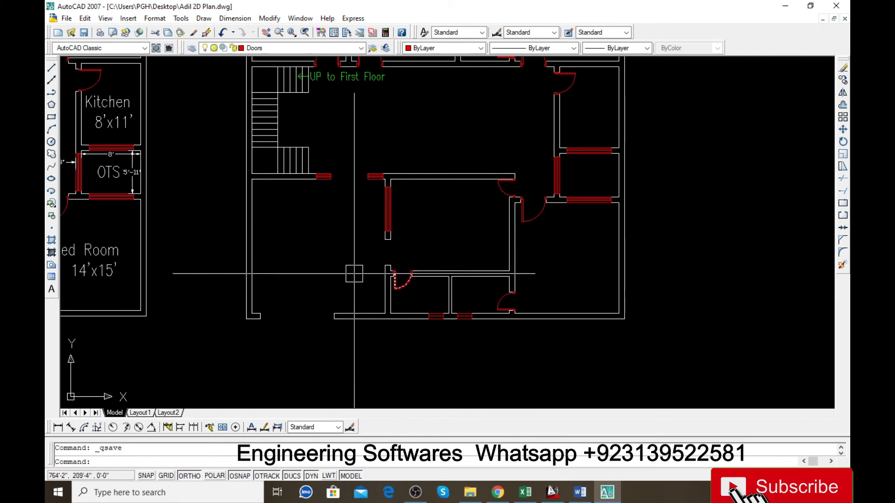
scroll(354, 274, down, 2)
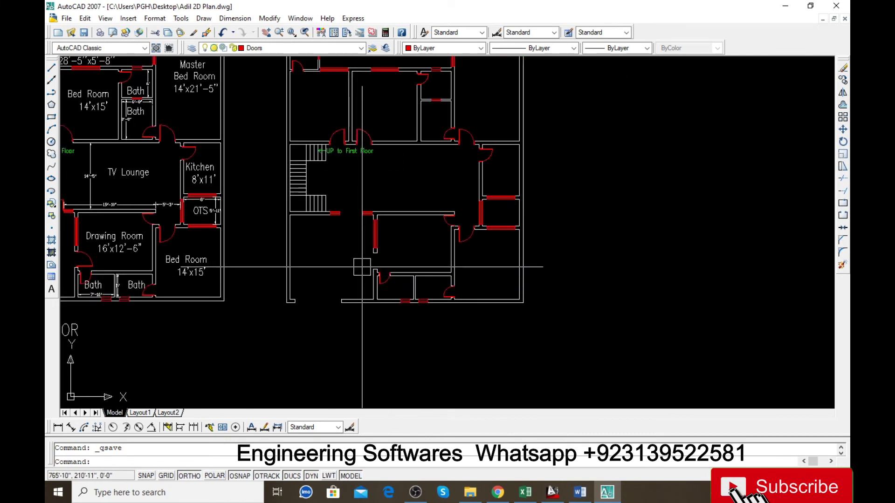
scroll(368, 270, up, 2)
click(375, 268)
scroll(391, 286, down, 1)
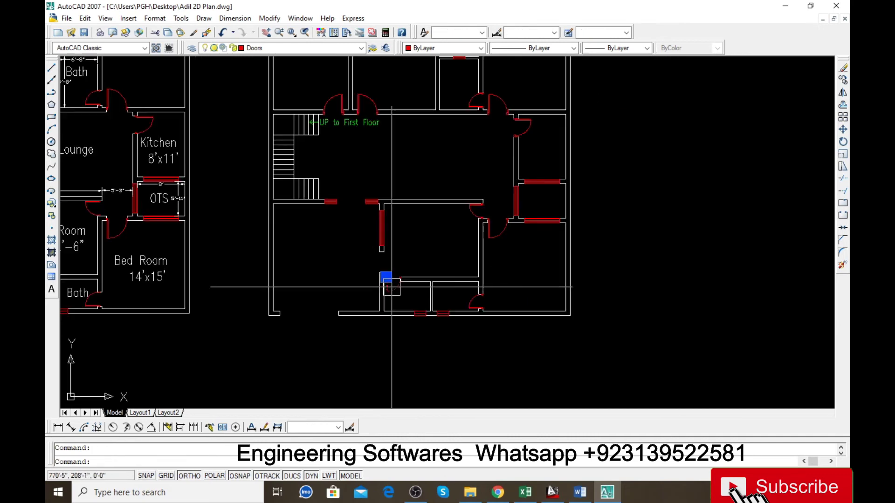
key(Escape)
scroll(422, 205, down, 1)
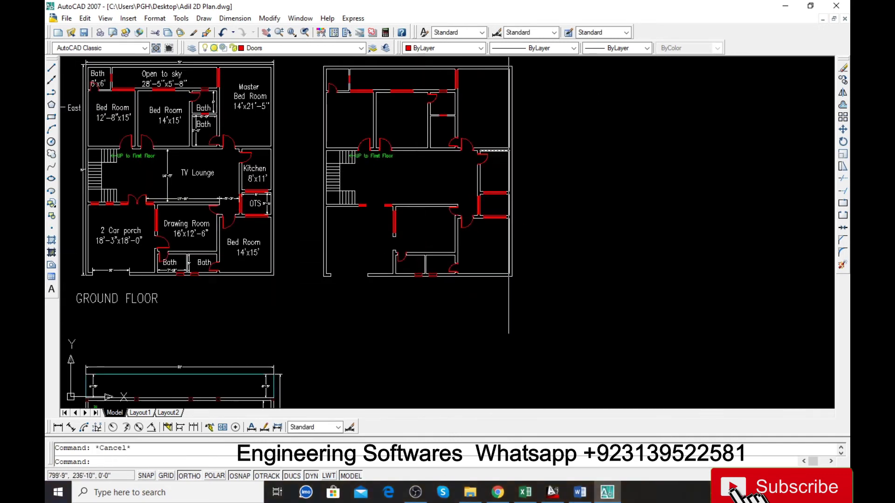
scroll(508, 152, up, 4)
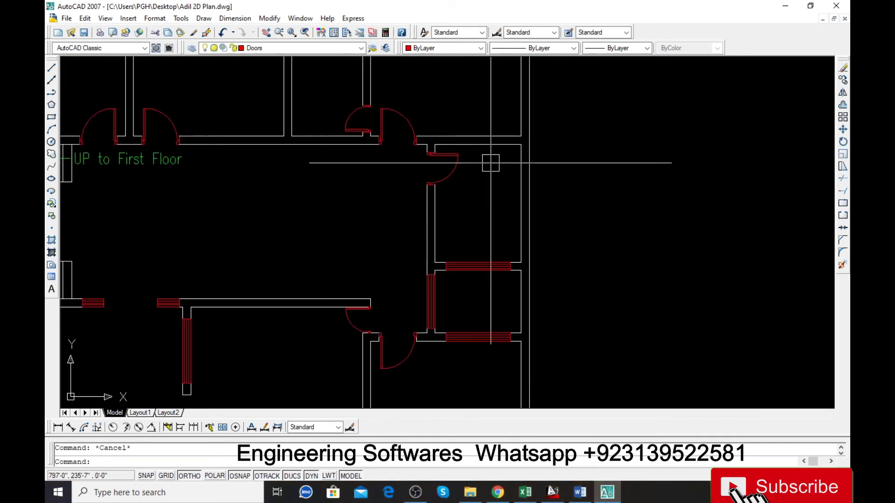
text(mi)
key(Return)
click(455, 176)
key(Return)
click(380, 224)
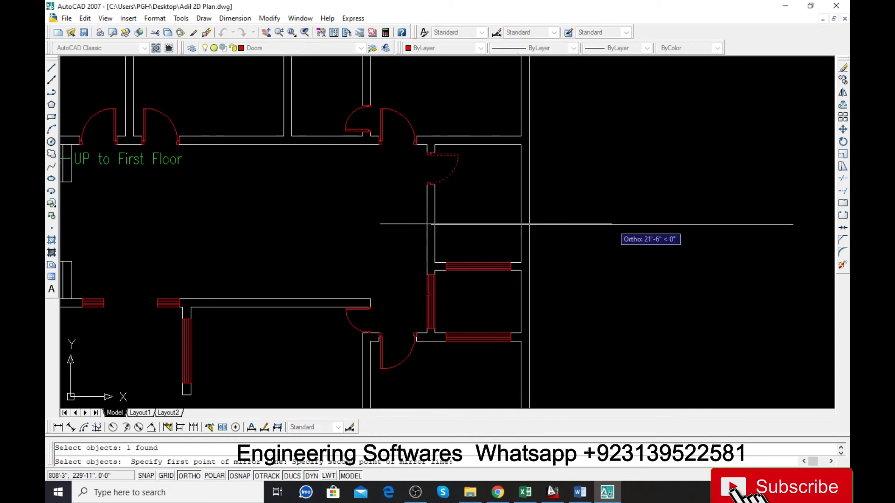
click(611, 224)
key(Return)
Move the mirrored door copy over beside the central inner room's wall.
text(m)
key(Return)
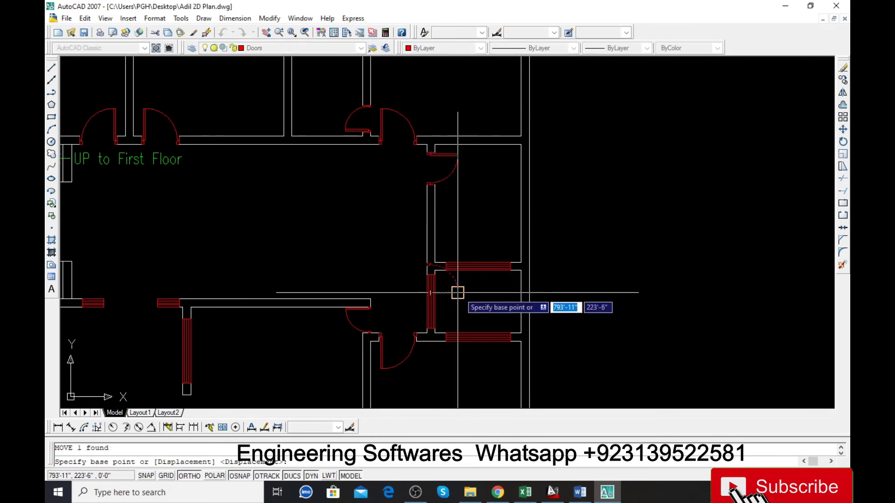
click(455, 295)
scroll(363, 254, down, 4)
scroll(346, 283, up, 3)
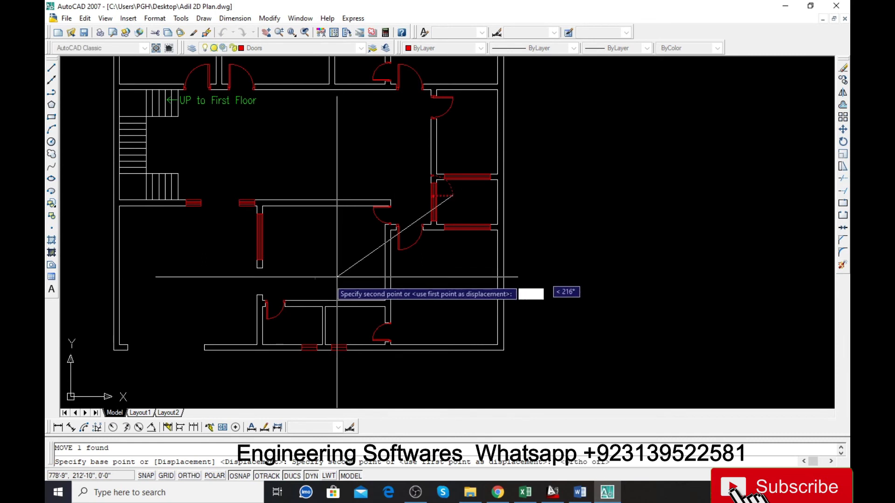
click(343, 277)
key(Return)
scroll(303, 275, up, 4)
key(Escape)
click(284, 277)
text(a)
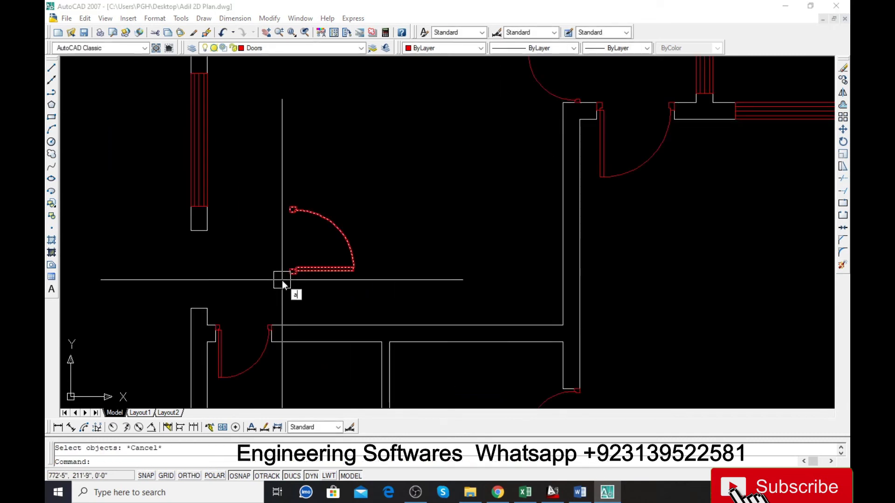
Align the door's corner to the matching wall corner of the central room without scaling.
key(Return)
scroll(282, 280, up, 5)
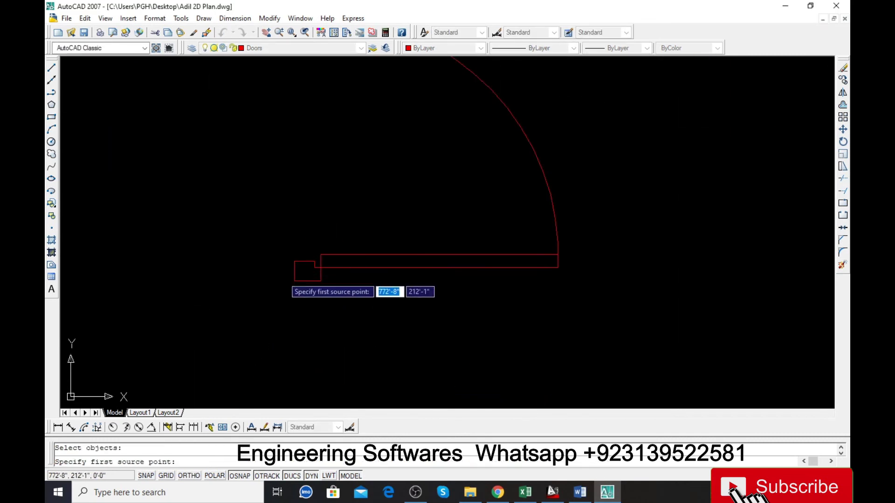
click(297, 281)
scroll(320, 271, down, 4)
scroll(261, 303, up, 2)
scroll(238, 255, up, 2)
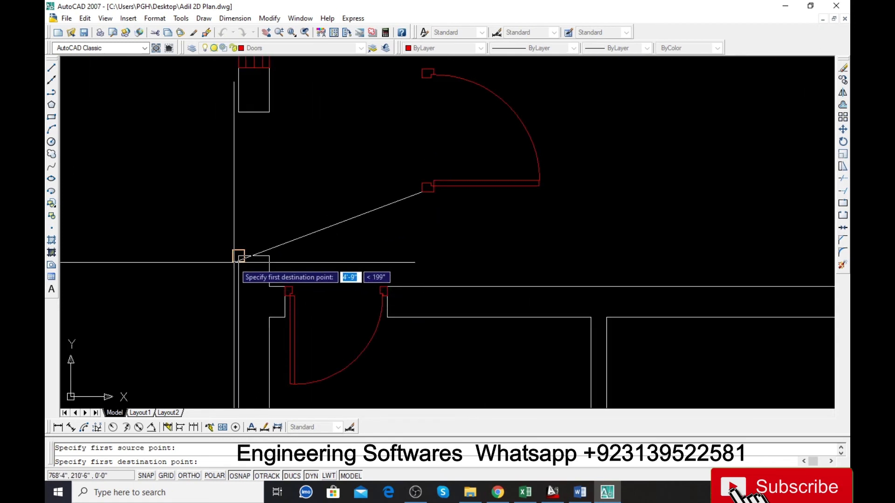
click(238, 256)
scroll(300, 200, down, 3)
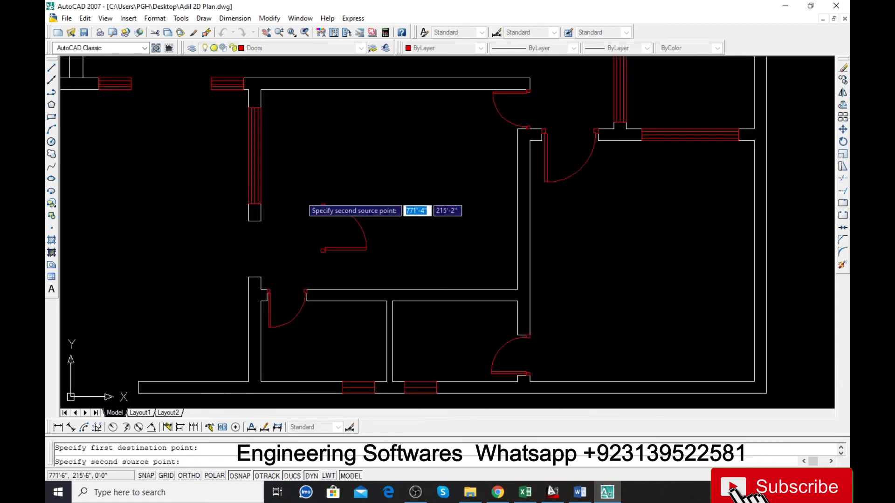
scroll(299, 254, up, 3)
scroll(300, 254, up, 2)
scroll(299, 254, down, 2)
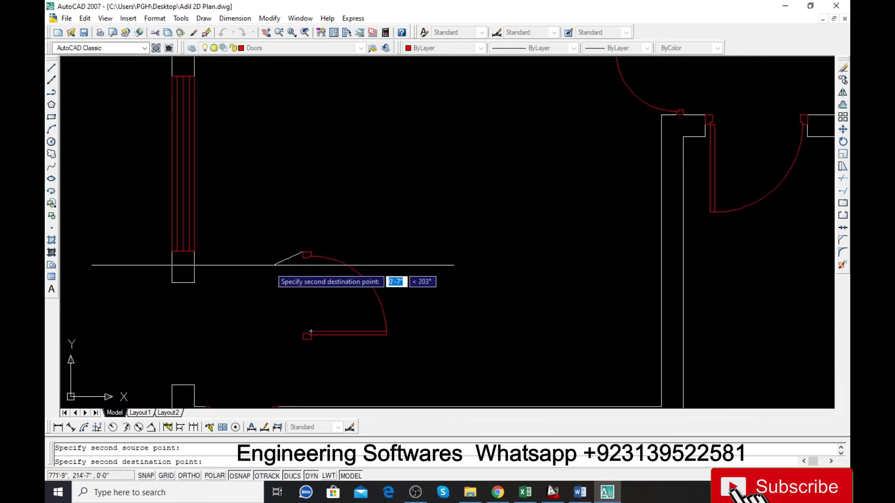
scroll(184, 290, up, 2)
scroll(184, 274, up, 2)
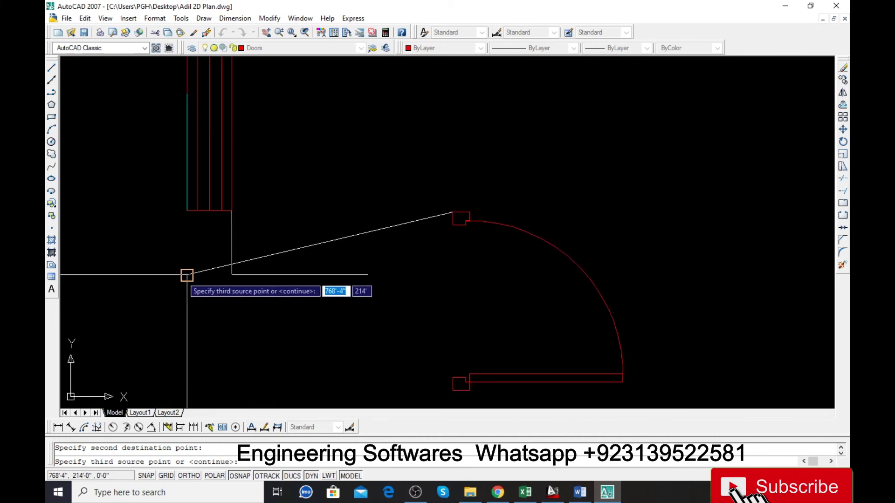
key(Return)
scroll(228, 233, down, 3)
click(260, 215)
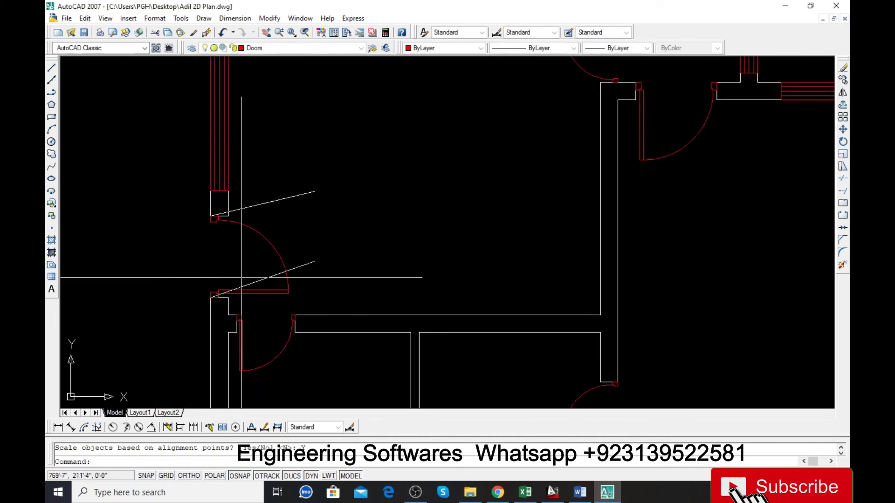
scroll(212, 261, up, 3)
key(Escape)
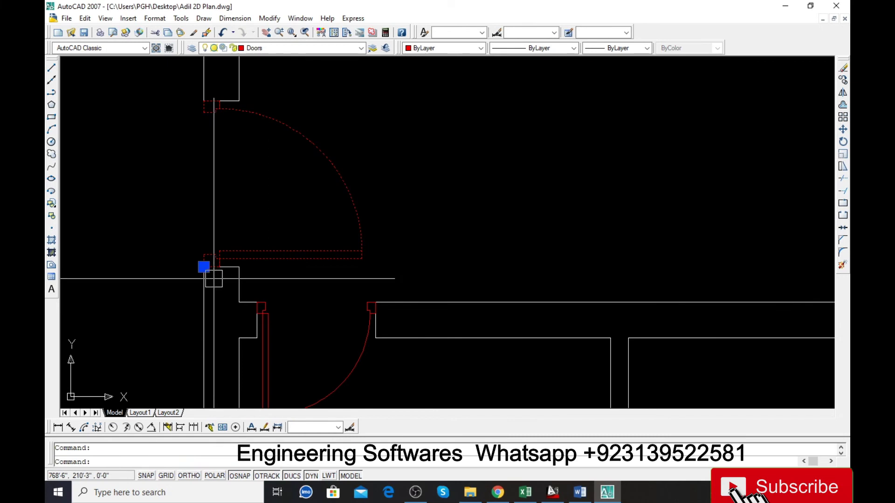
Shift the door 4 units horizontally along the wall with Ortho on.
text(m)
key(Return)
scroll(216, 261, up, 2)
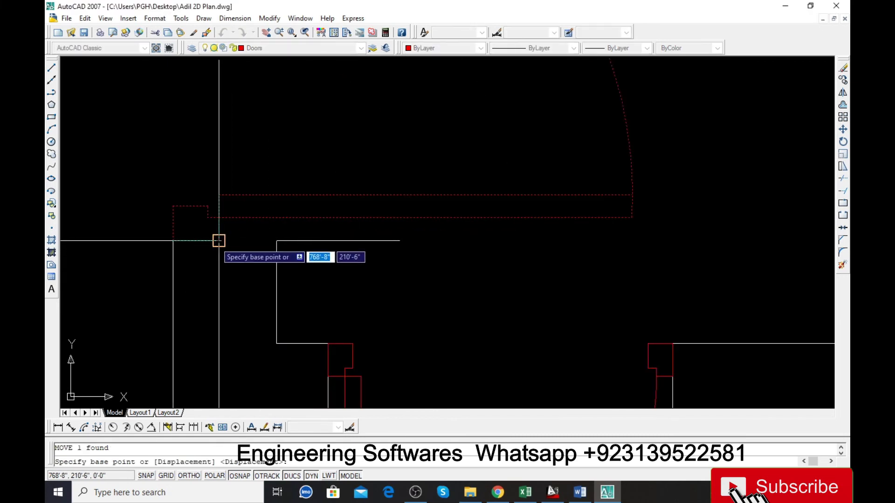
click(219, 241)
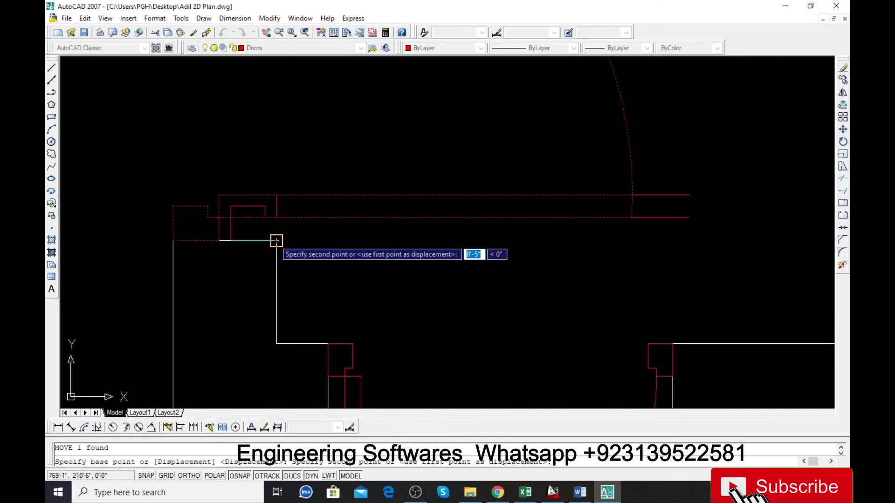
key(Escape)
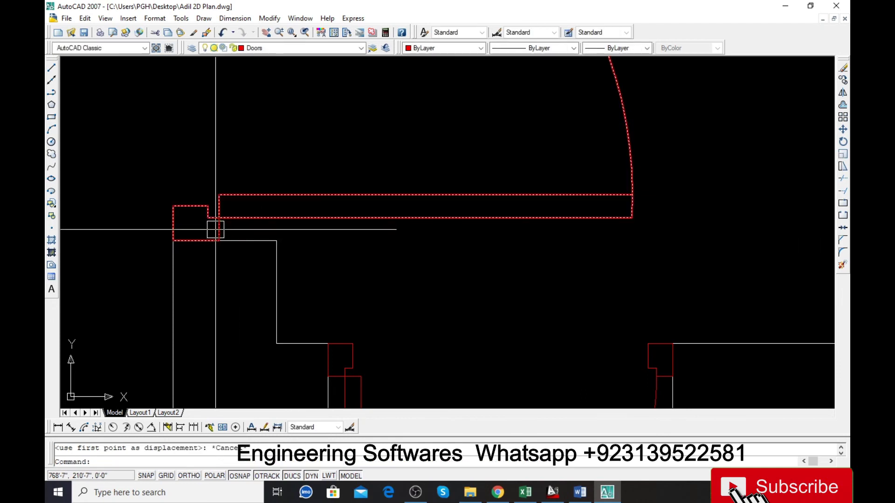
key(Return)
click(218, 226)
key(Return)
click(360, 248)
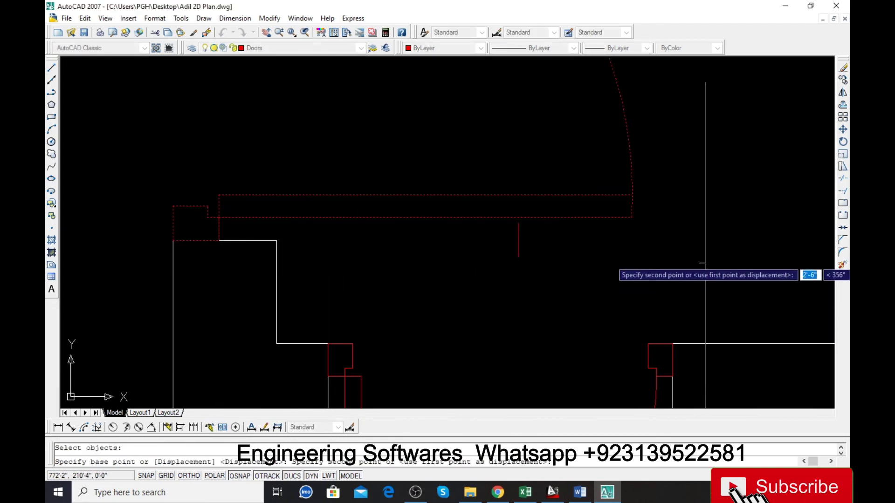
key(F8)
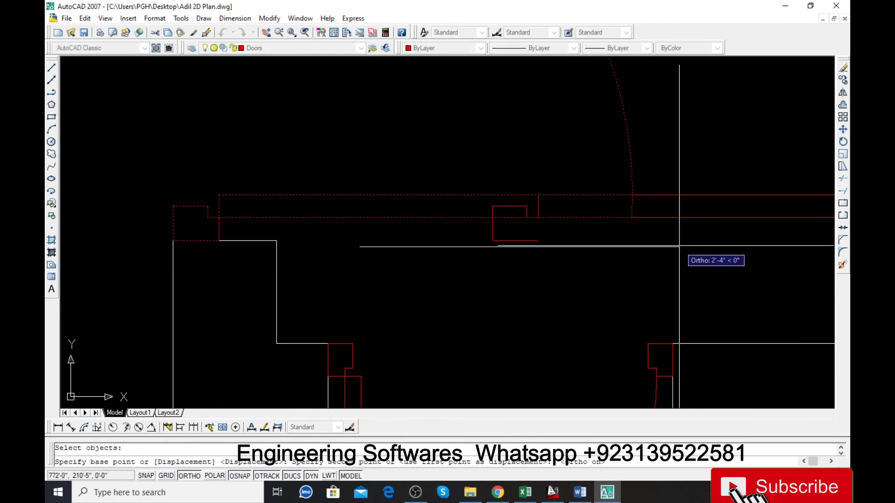
text(4.5)
key(Return)
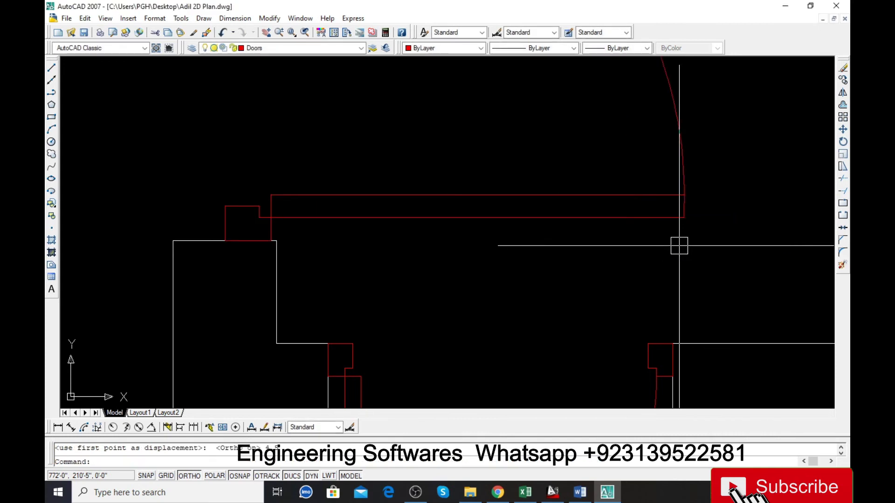
key(Escape)
scroll(679, 246, down, 3)
scroll(507, 244, down, 3)
scroll(524, 244, down, 3)
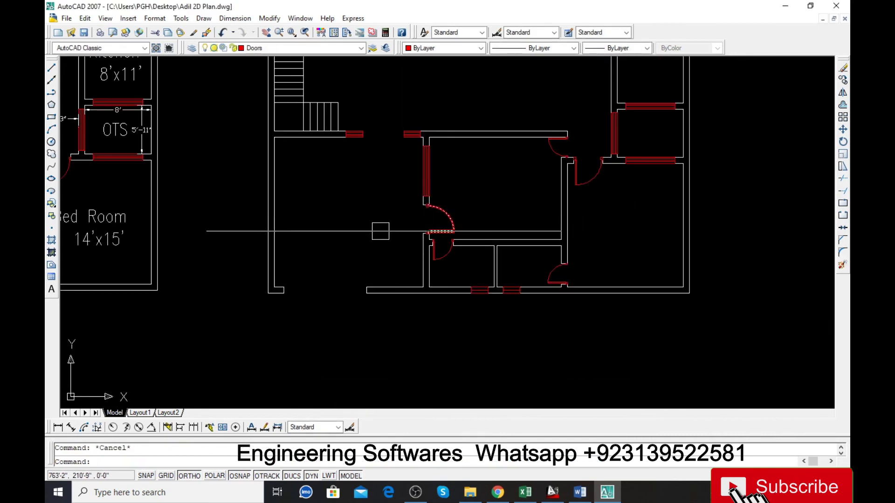
scroll(366, 136, up, 3)
scroll(355, 116, up, 3)
text(o)
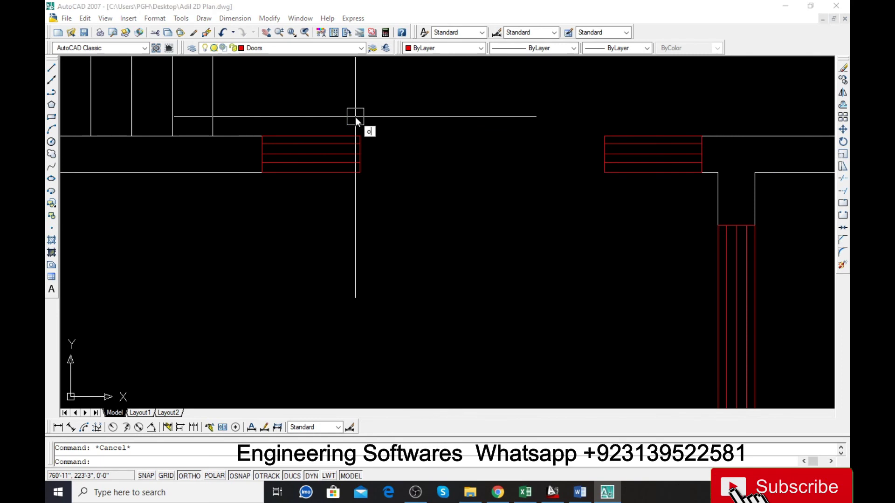
key(Return)
text(30)
key(Return)
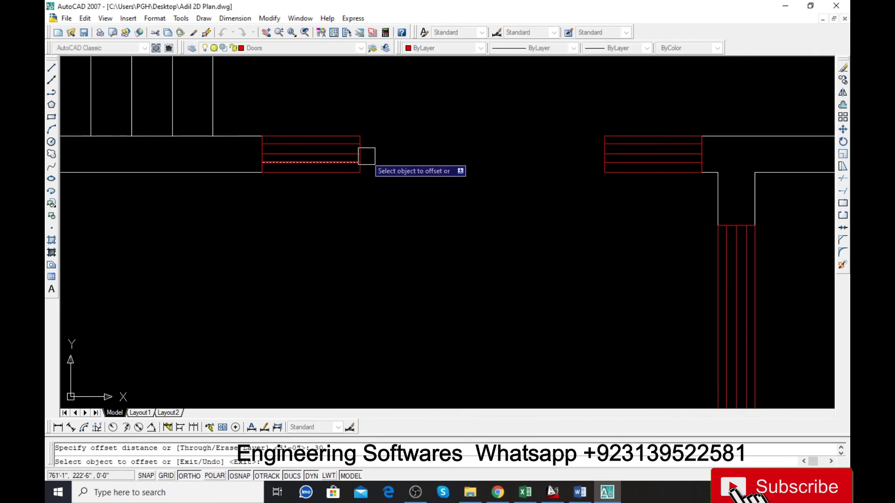
scroll(366, 156, up, 5)
scroll(407, 138, down, 5)
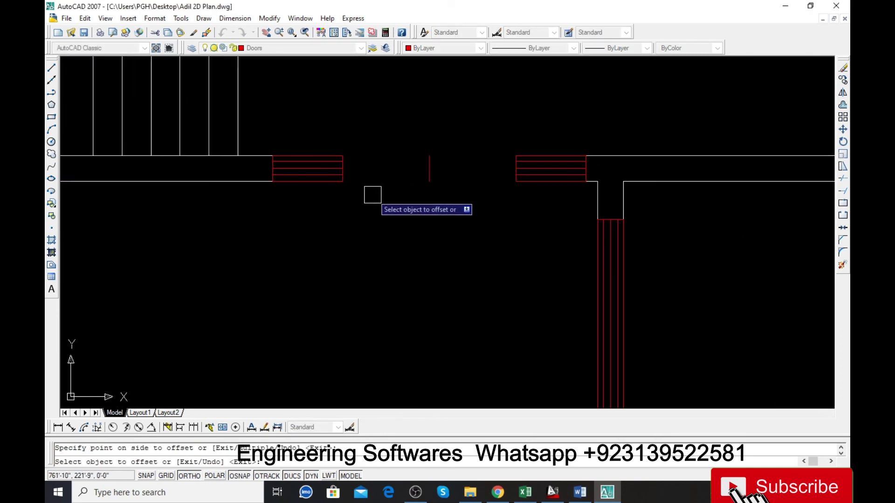
key(Escape)
scroll(375, 143, up, 3)
scroll(313, 190, down, 4)
scroll(313, 190, down, 5)
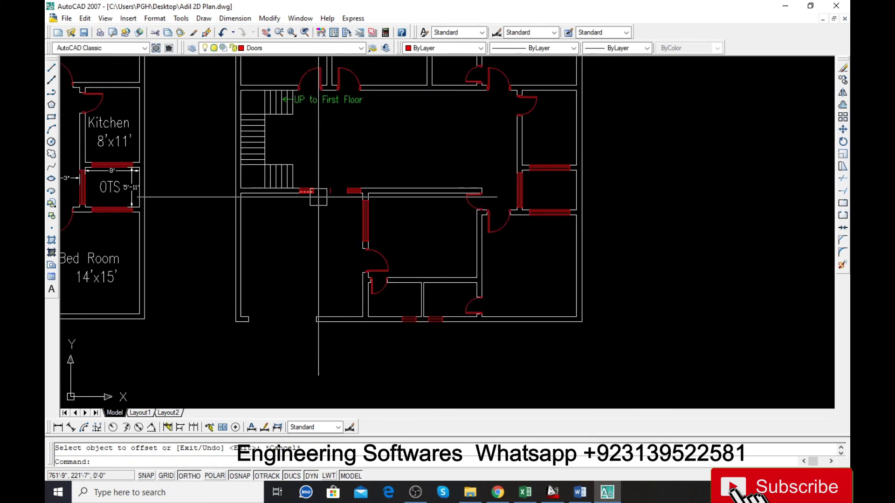
scroll(410, 196, up, 3)
scroll(397, 228, down, 2)
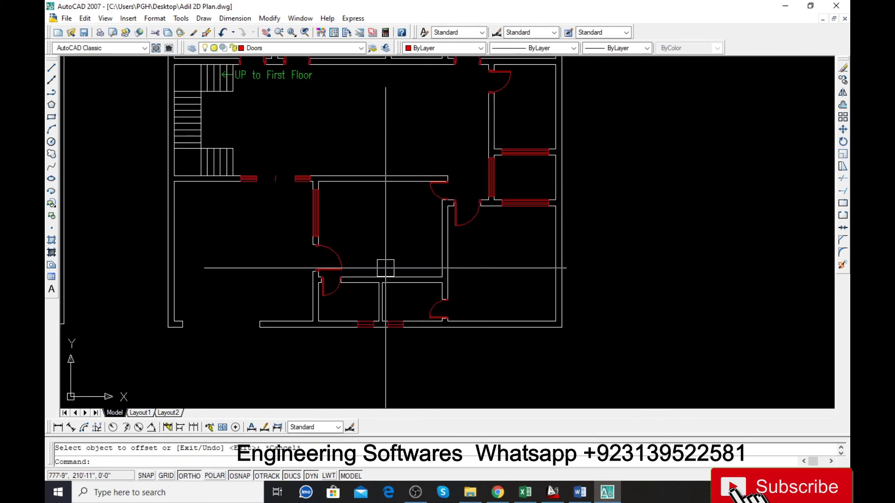
scroll(385, 268, down, 4)
scroll(328, 143, up, 3)
Copy a red door from the second-floor plan to a new spot.
click(279, 136)
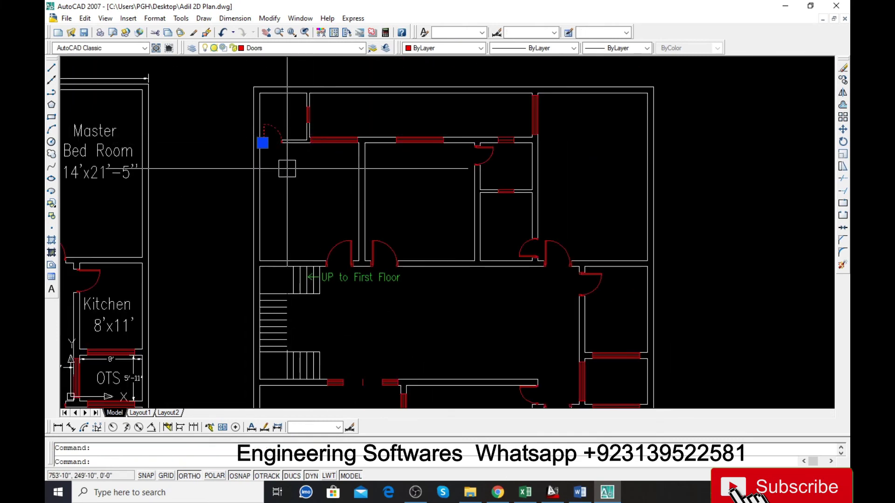
text(d)
key(Return)
click(280, 141)
scroll(272, 158, down, 4)
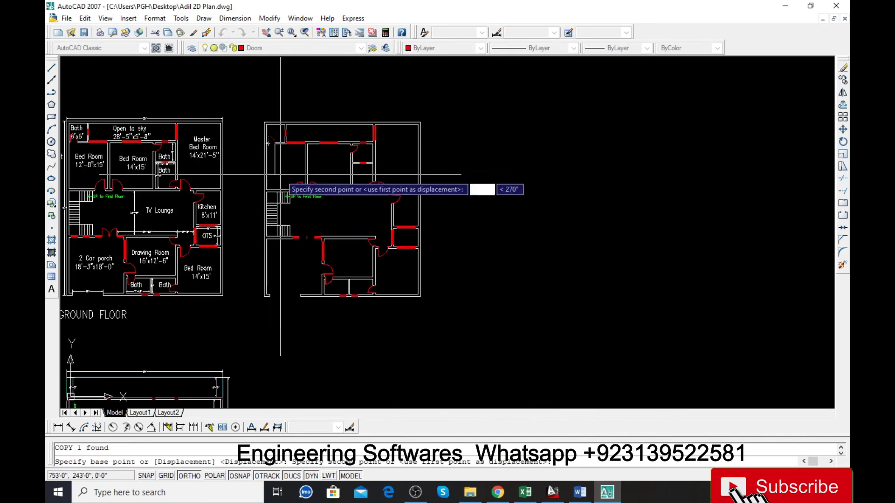
scroll(296, 239, up, 3)
scroll(298, 247, up, 2)
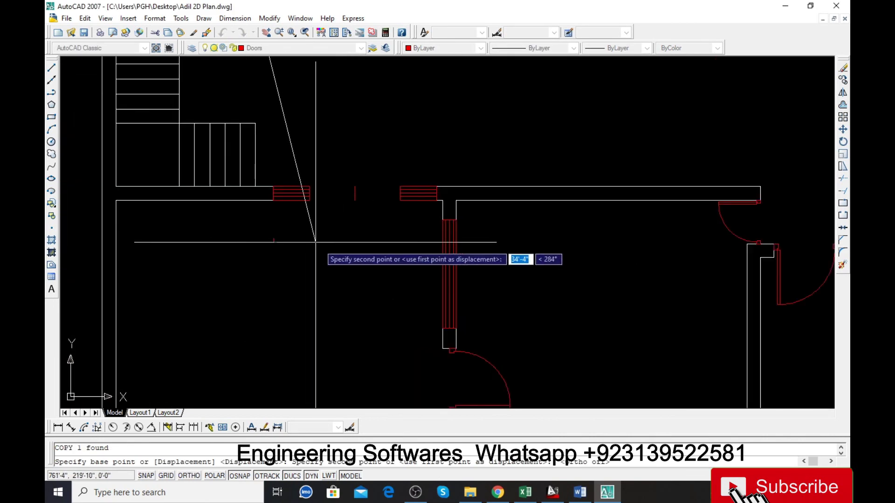
click(295, 268)
key(Return)
Move the copied door by its corner into the upper wall opening beside the left window.
text(m)
key(Return)
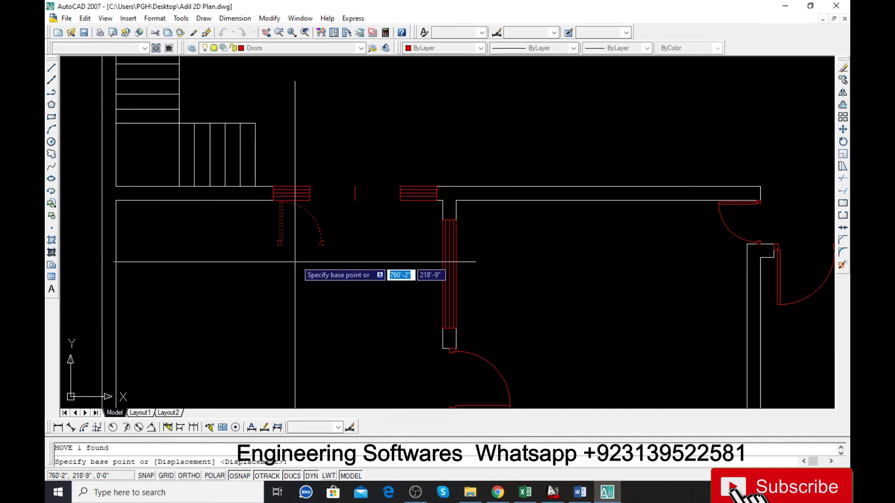
scroll(280, 261, up, 3)
scroll(353, 223, up, 2)
click(360, 223)
scroll(360, 223, down, 3)
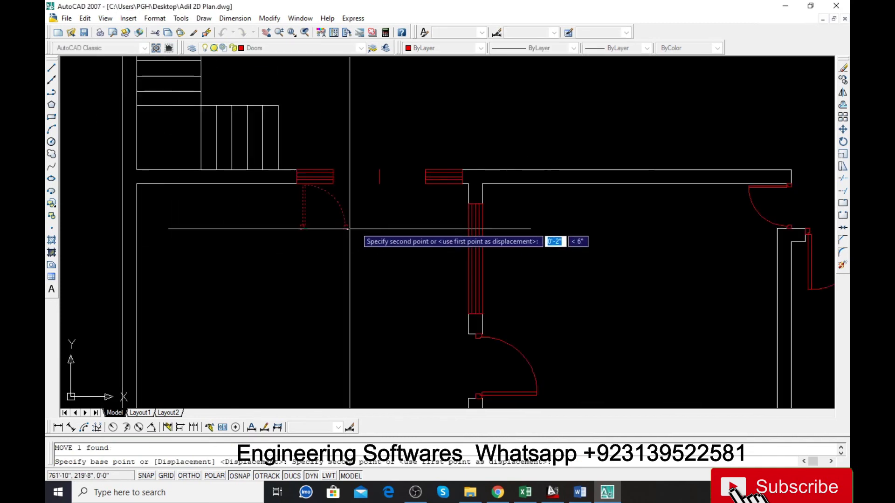
click(379, 184)
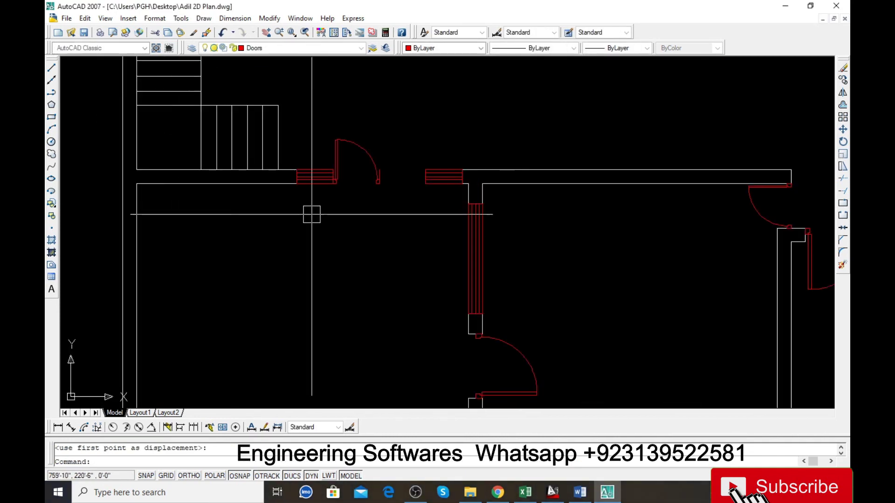
key(Escape)
scroll(371, 180, up, 2)
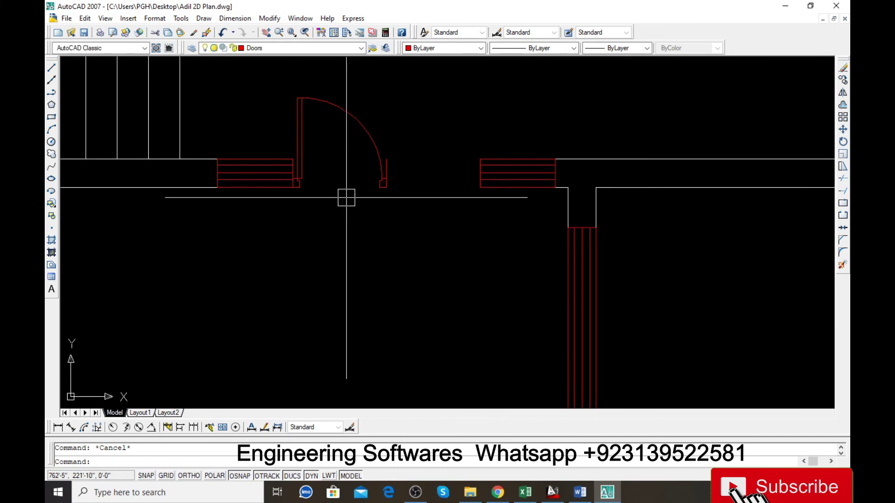
Mirror the red door about a vertical line at its end, keeping the original, forming a double door.
text(mi)
key(Return)
click(381, 180)
key(Return)
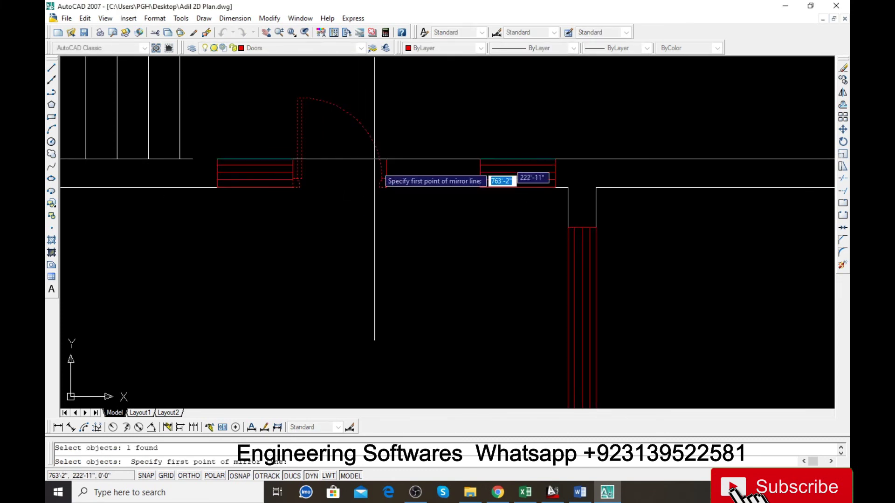
click(385, 186)
click(391, 261)
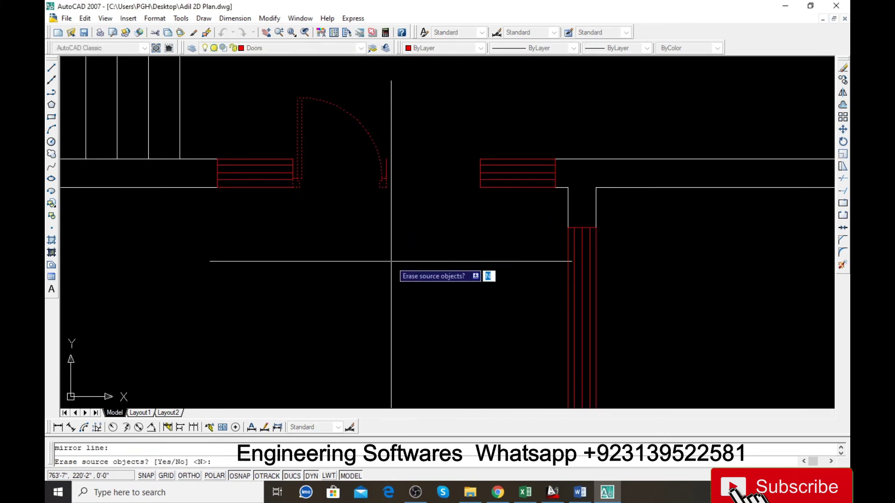
key(Return)
text(m)
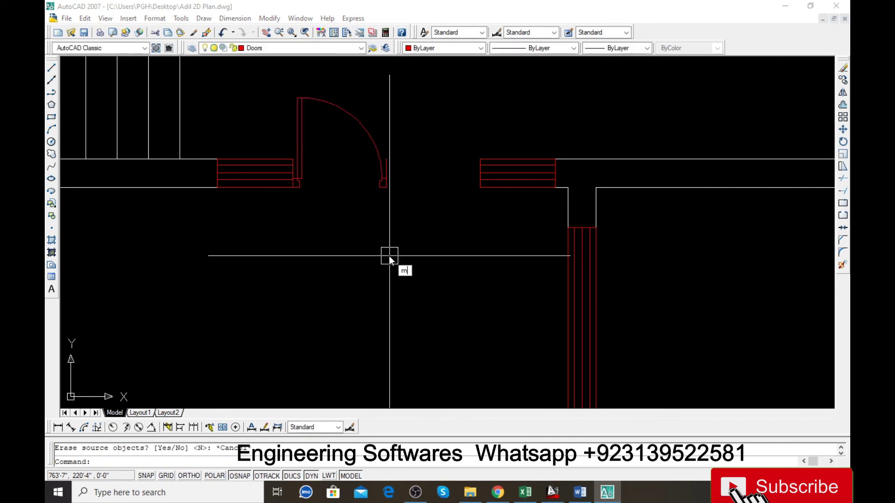
key(Return)
click(370, 146)
key(Return)
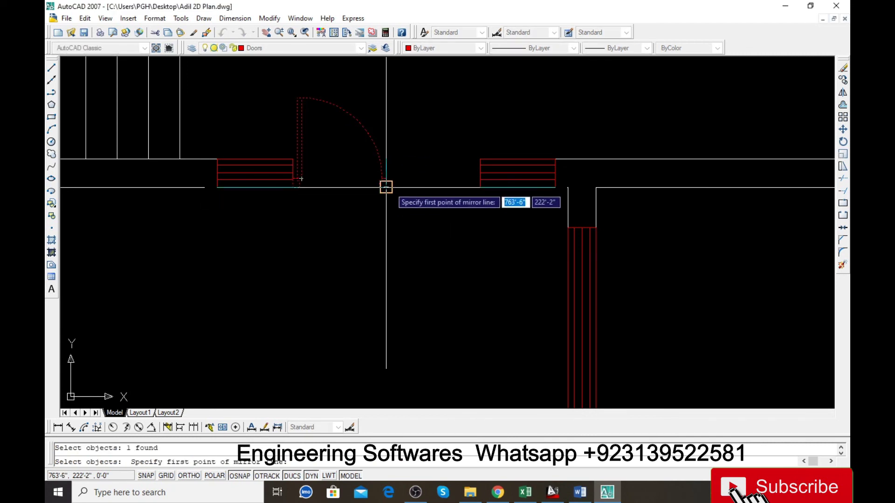
click(386, 186)
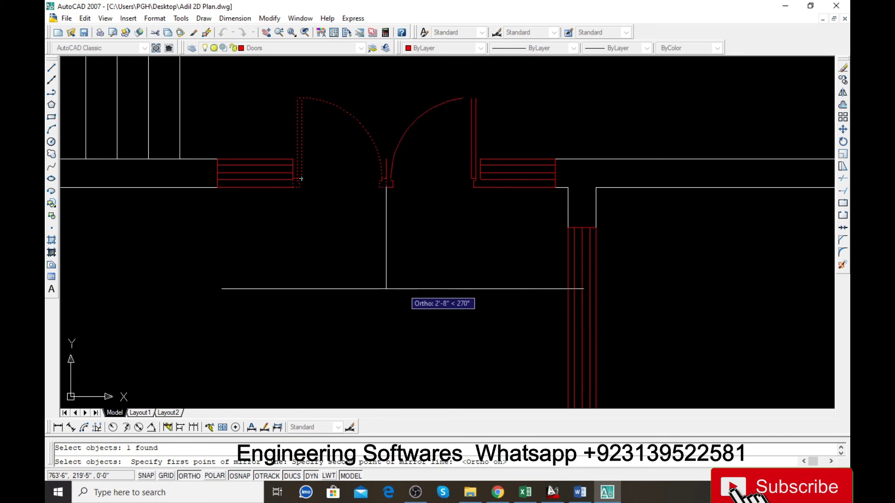
click(386, 289)
key(Return)
scroll(380, 171, up, 2)
scroll(394, 159, up, 2)
Window-select both door leaves and move the pair flush with the wall corner.
click(394, 160)
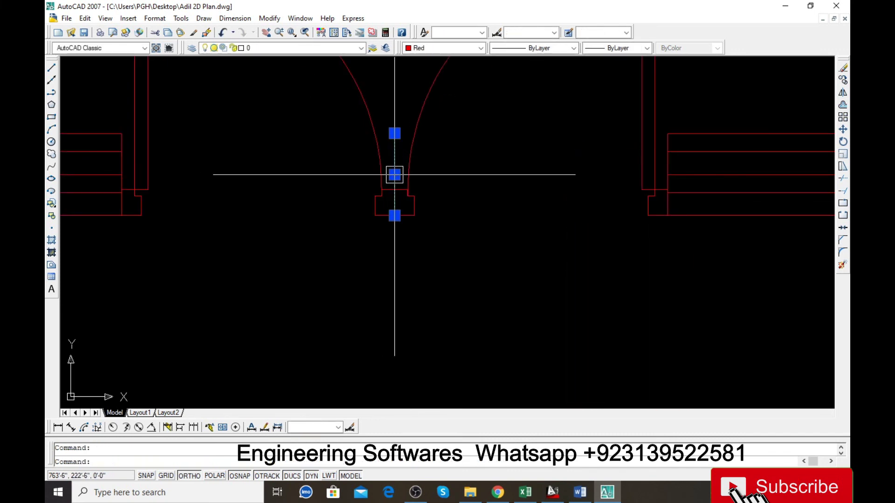
drag(394, 174, 452, 190)
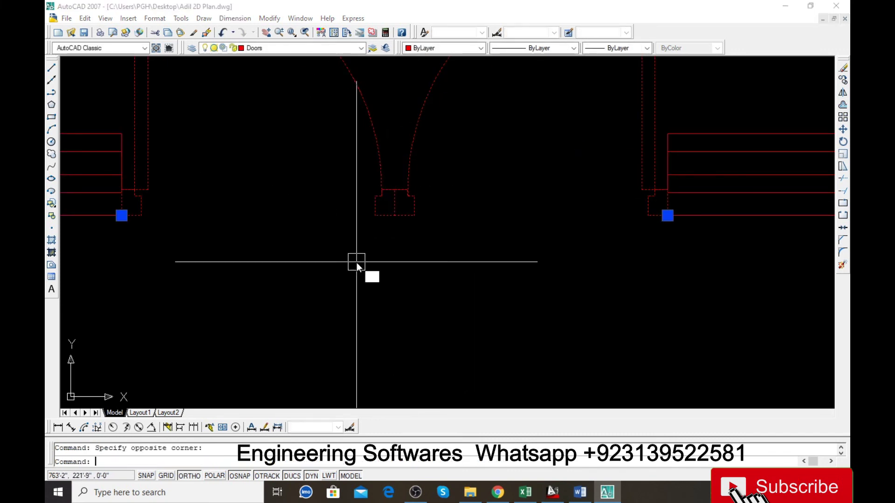
text(m)
key(Return)
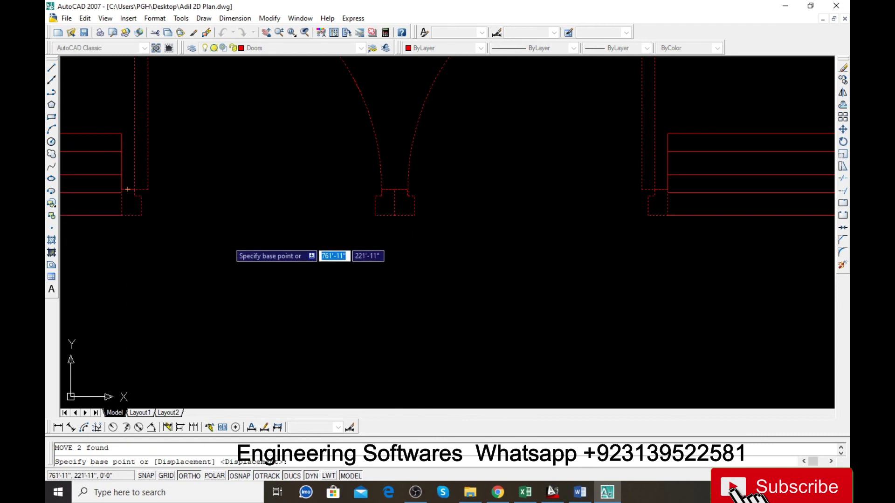
click(127, 189)
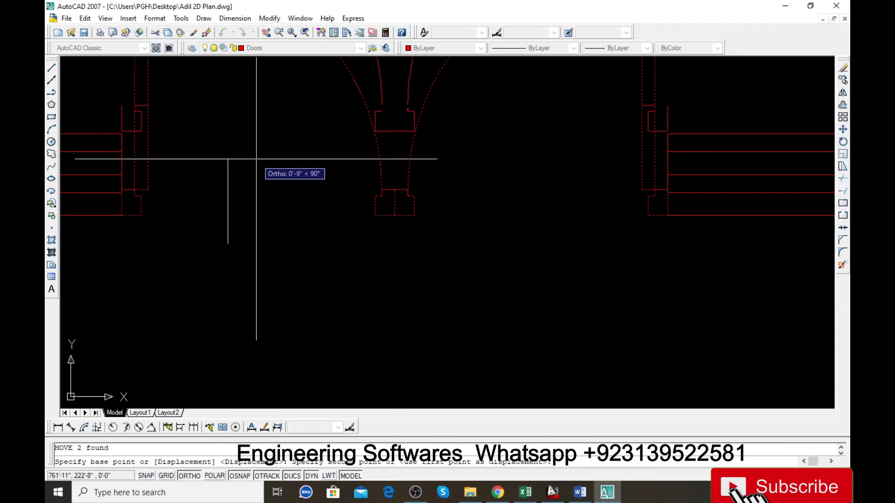
key(Escape)
drag(431, 145, 315, 182)
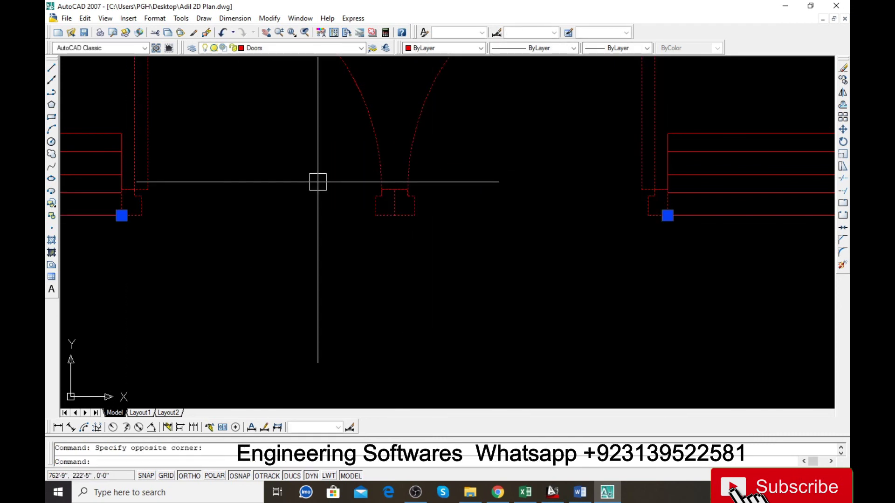
text(m)
key(Return)
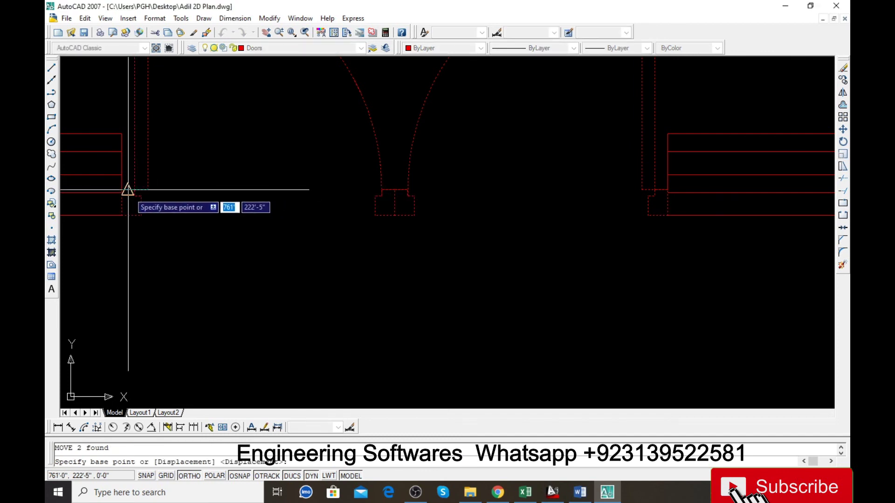
scroll(126, 201, up, 2)
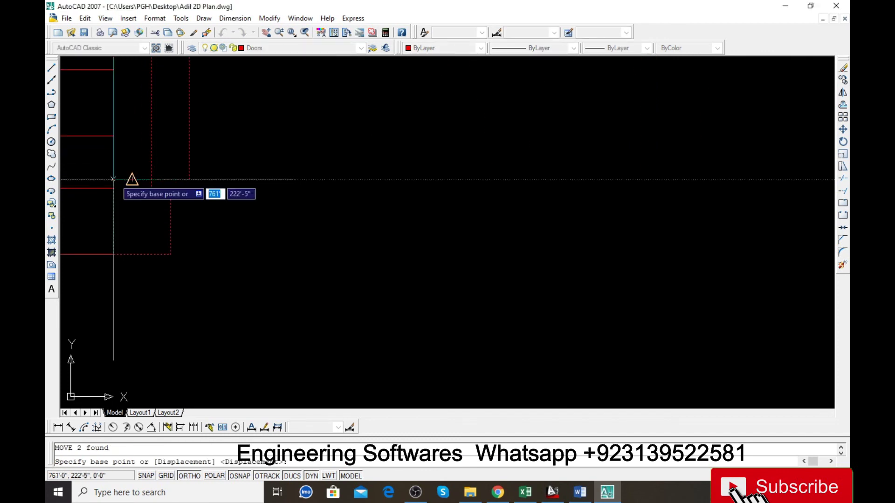
click(113, 179)
scroll(112, 179, down, 2)
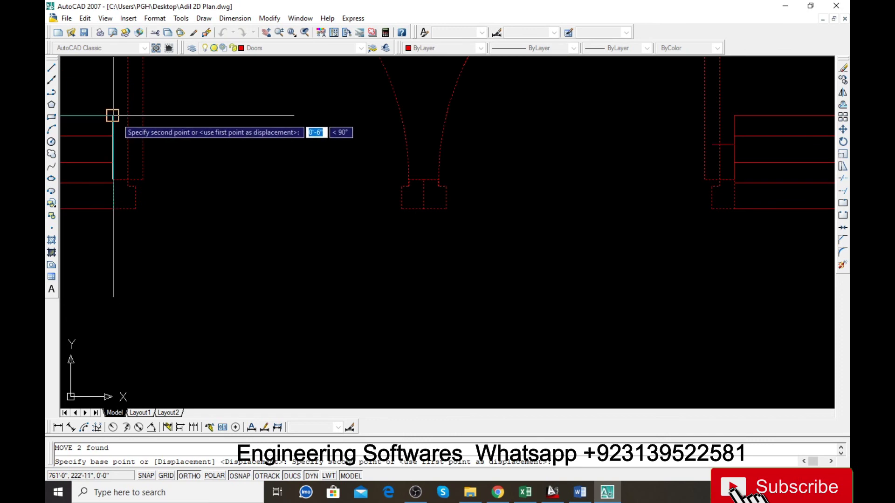
click(147, 182)
scroll(147, 182, down, 3)
scroll(282, 249, up, 1)
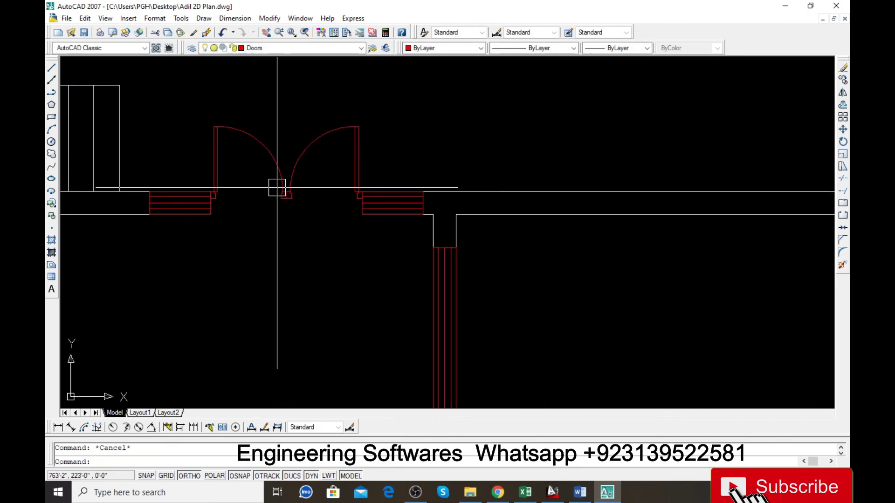
scroll(277, 188, down, 3)
scroll(230, 195, up, 2)
scroll(231, 196, up, 2)
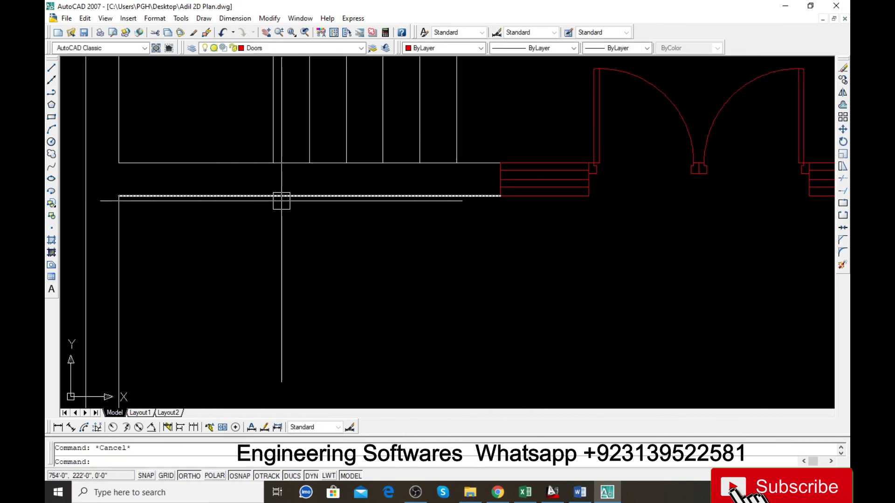
Draw a red vertical line down from the wall corner to below the wall.
scroll(425, 199, down, 1)
scroll(425, 196, up, 2)
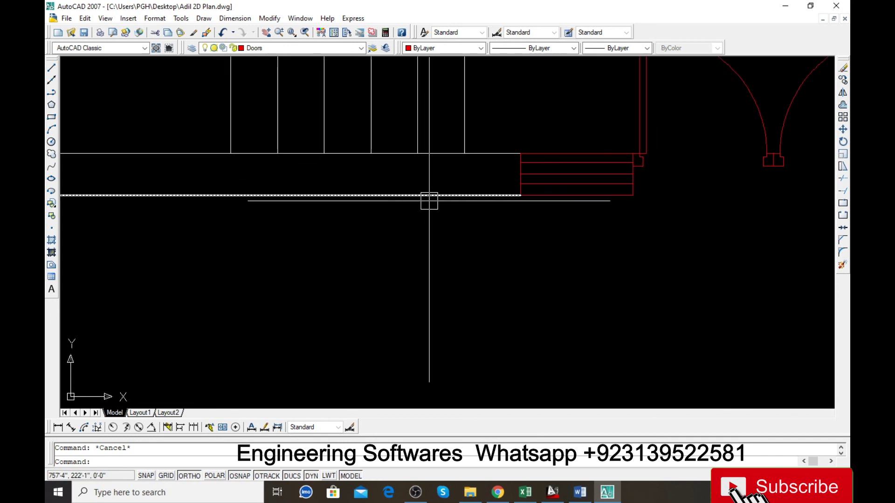
text(l)
key(Return)
click(520, 196)
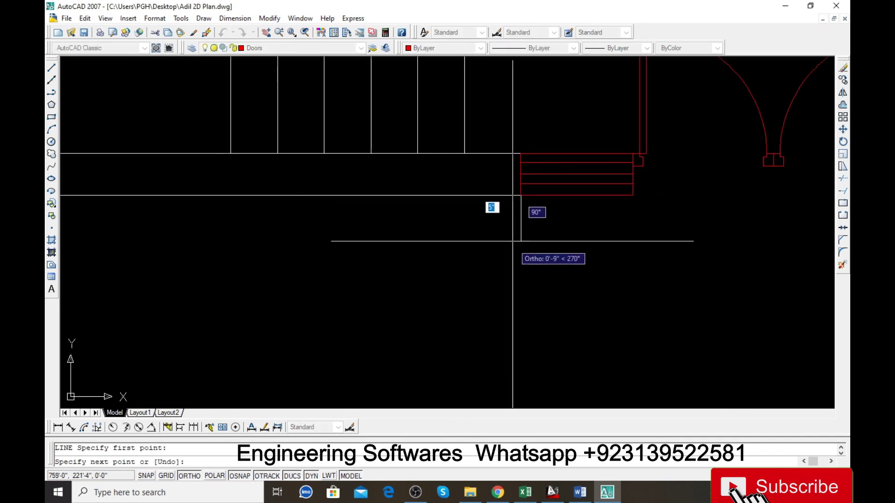
click(546, 267)
key(Return)
Offset the line leftward three times at 24 units to form a row of parallel lines.
text(o)
key(Return)
text(24)
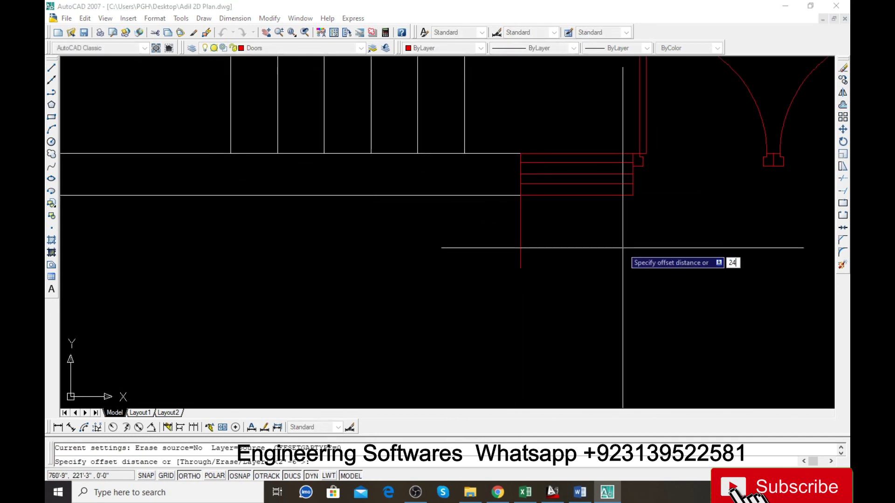
key(Return)
click(520, 236)
click(426, 233)
scroll(489, 234, down, 2)
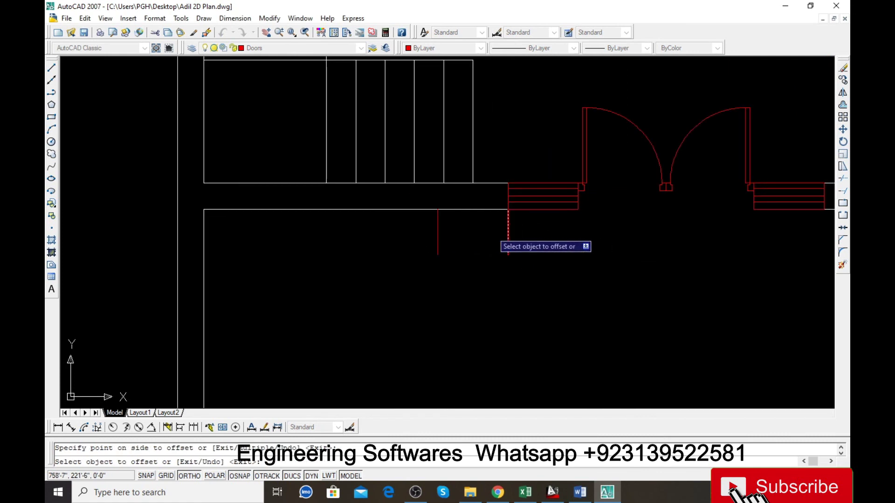
click(436, 235)
click(265, 221)
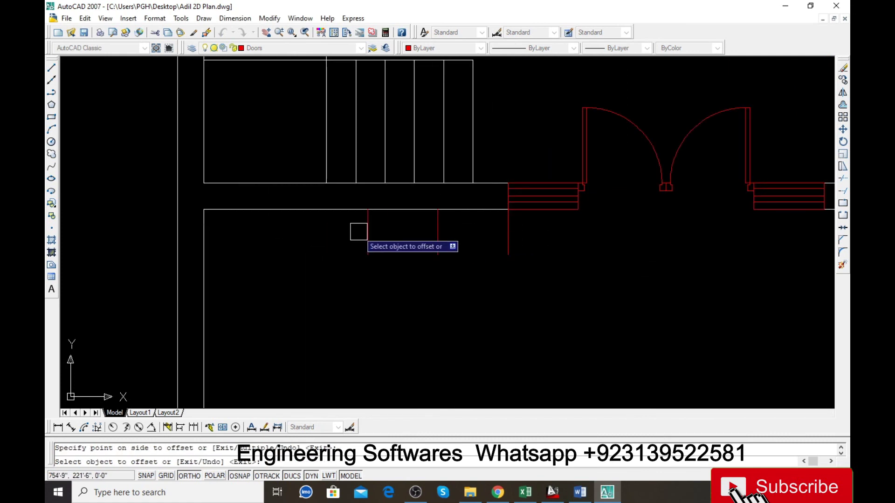
click(363, 232)
click(273, 229)
key(Escape)
scroll(230, 223, down, 1)
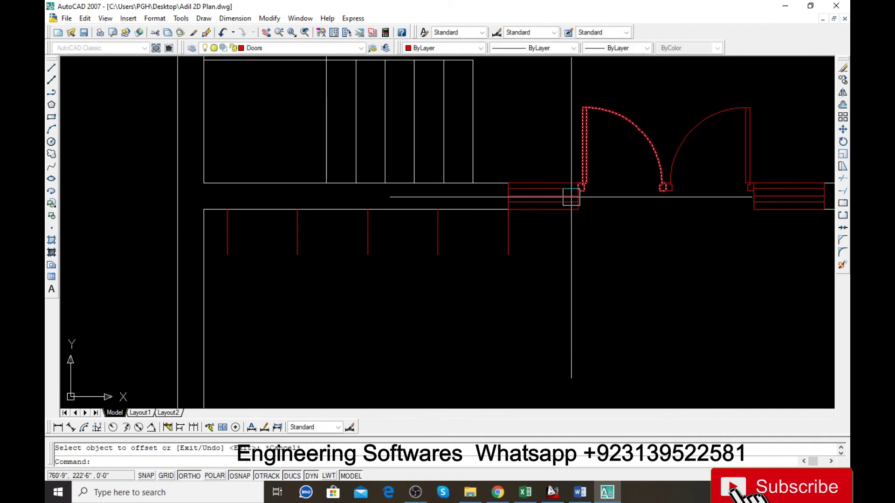
scroll(543, 191, up, 3)
Crossing-select the seven red window symbol lines near the staircase and begin copying them.
click(549, 140)
click(535, 256)
scroll(470, 211, up, 2)
scroll(470, 211, up, 3)
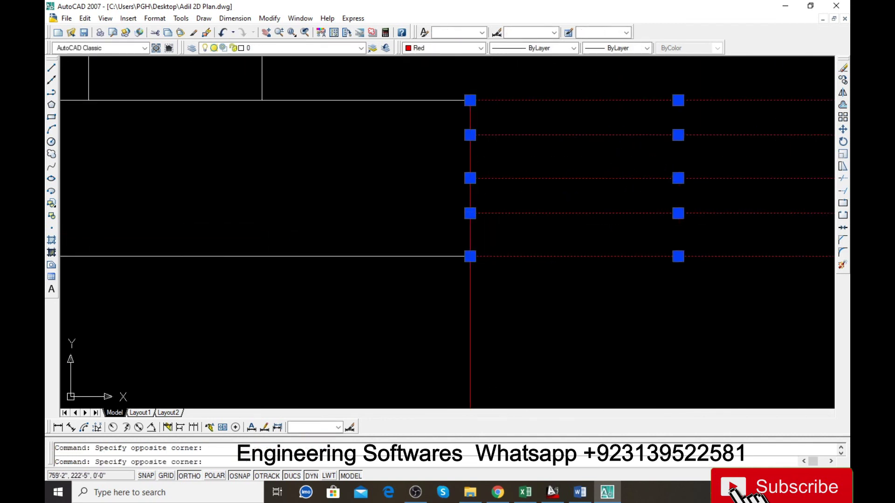
scroll(387, 205, down, 4)
scroll(520, 207, up, 3)
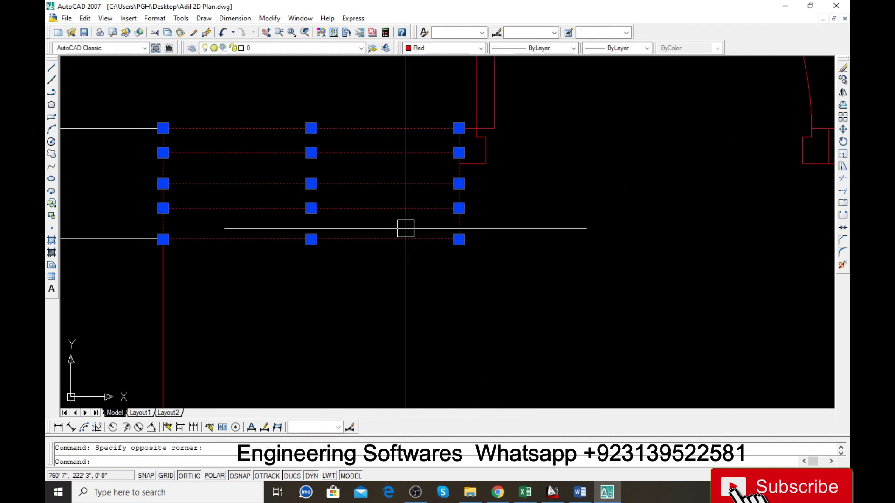
text(o)
key(Return)
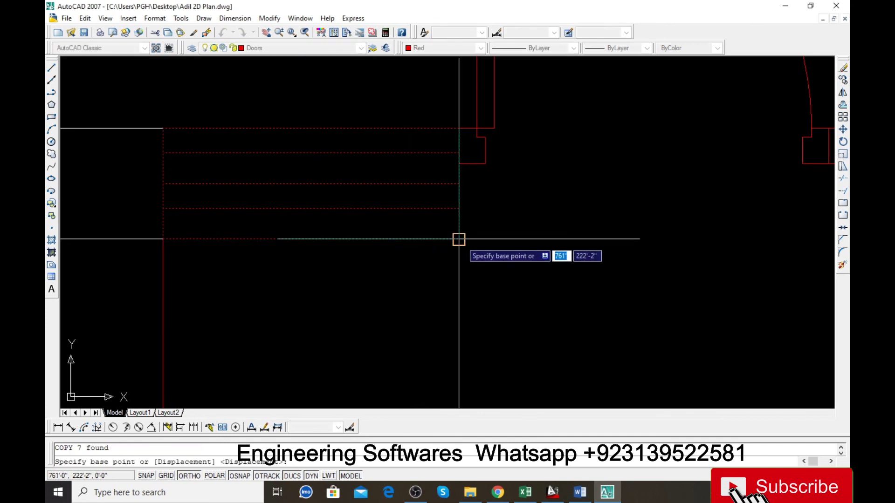
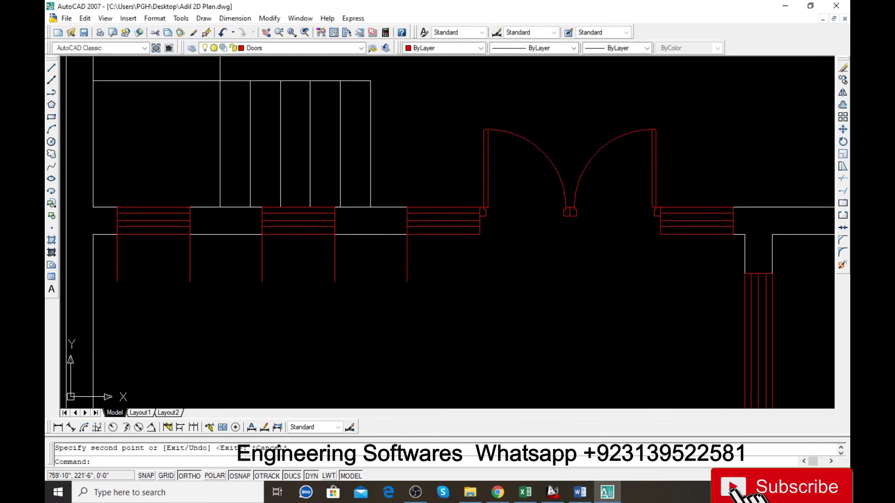
Erase the stray short red vertical line under the first-floor window opening with a crossing selection.
click(438, 257)
click(79, 279)
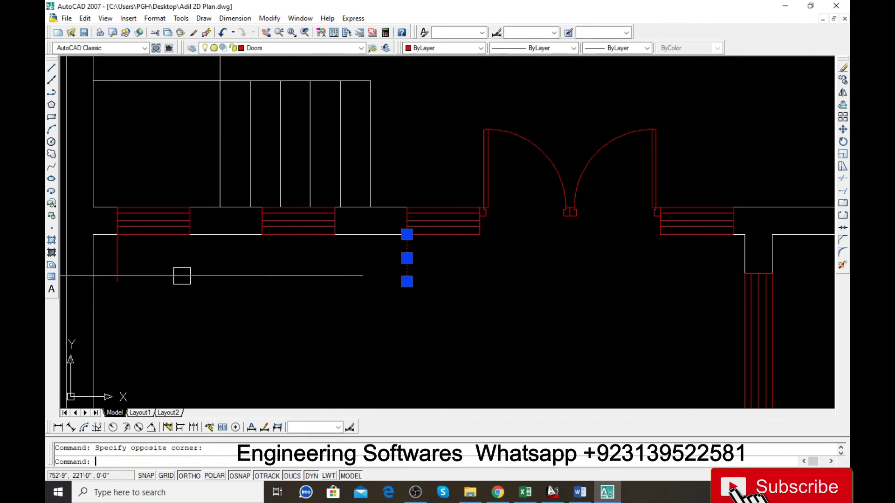
key(Delete)
scroll(294, 270, down, 3)
scroll(293, 270, down, 2)
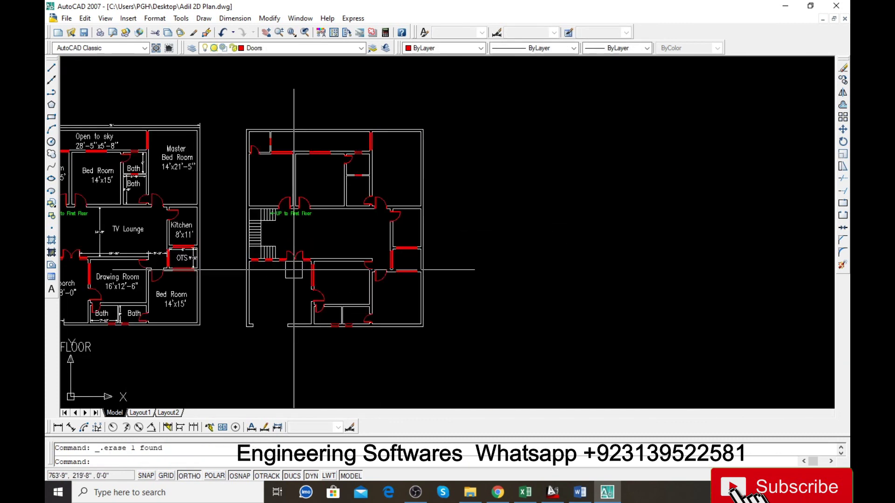